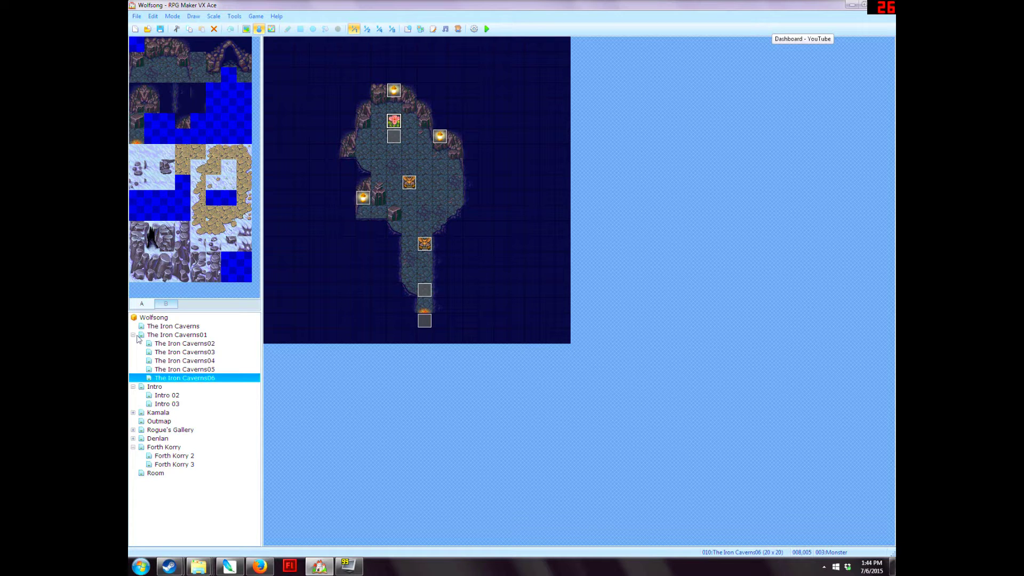
- Browse The Iron Caverns01 through 05 maps, including the snowy Iron Caverns05, then collapse them
left_click(135, 335)
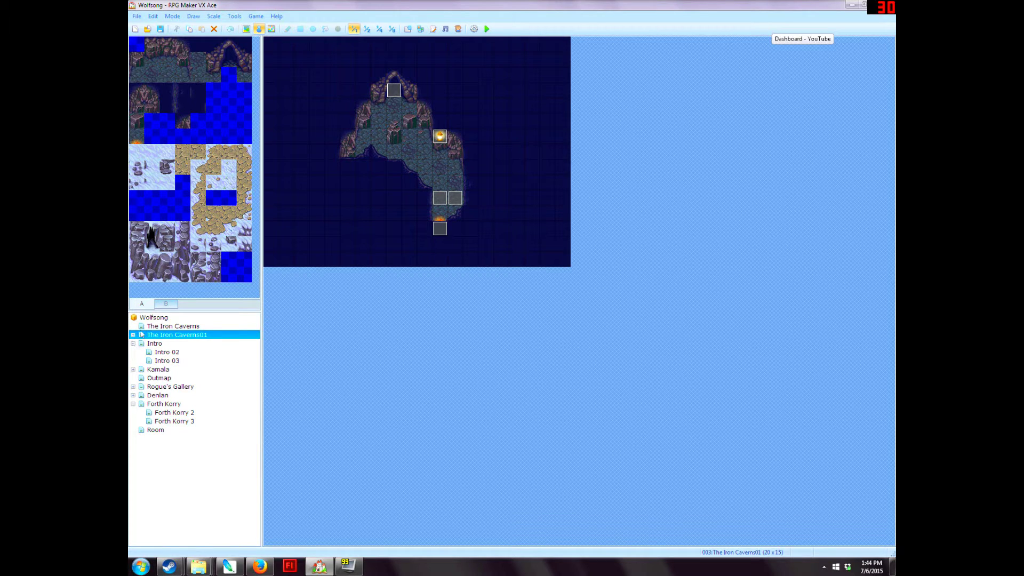
left_click(134, 404)
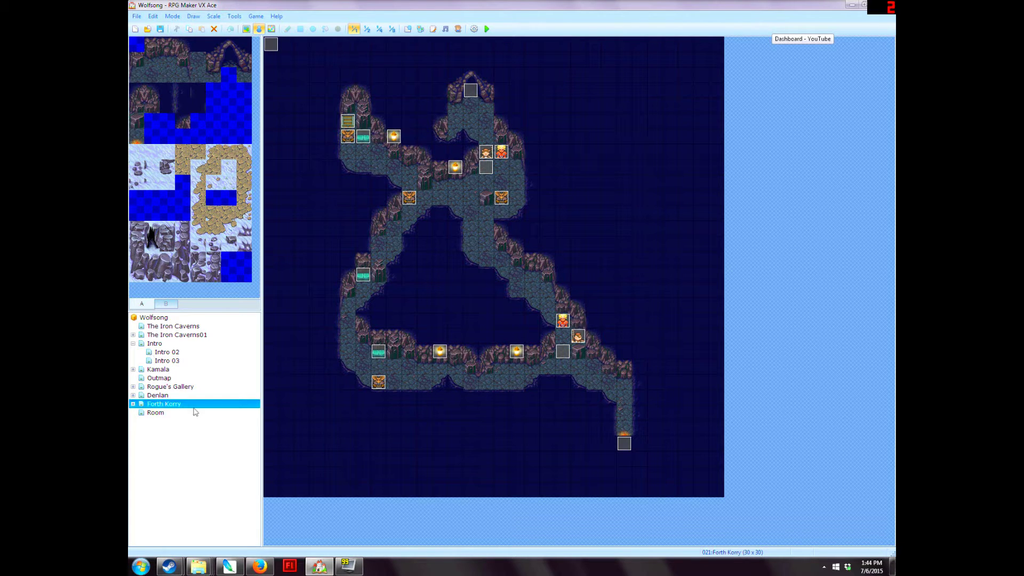
left_click(165, 336)
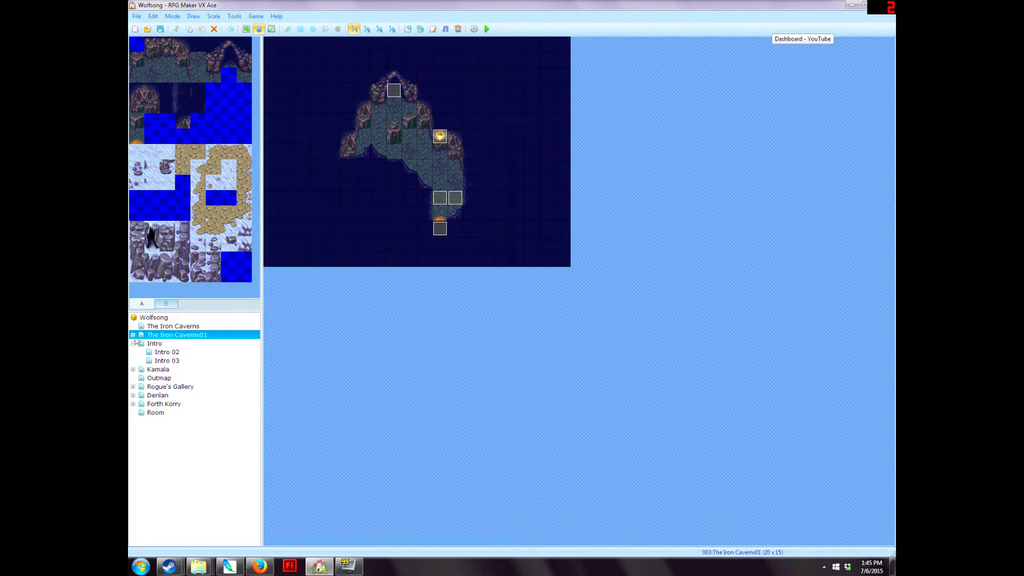
left_click(133, 335)
left_click(161, 346)
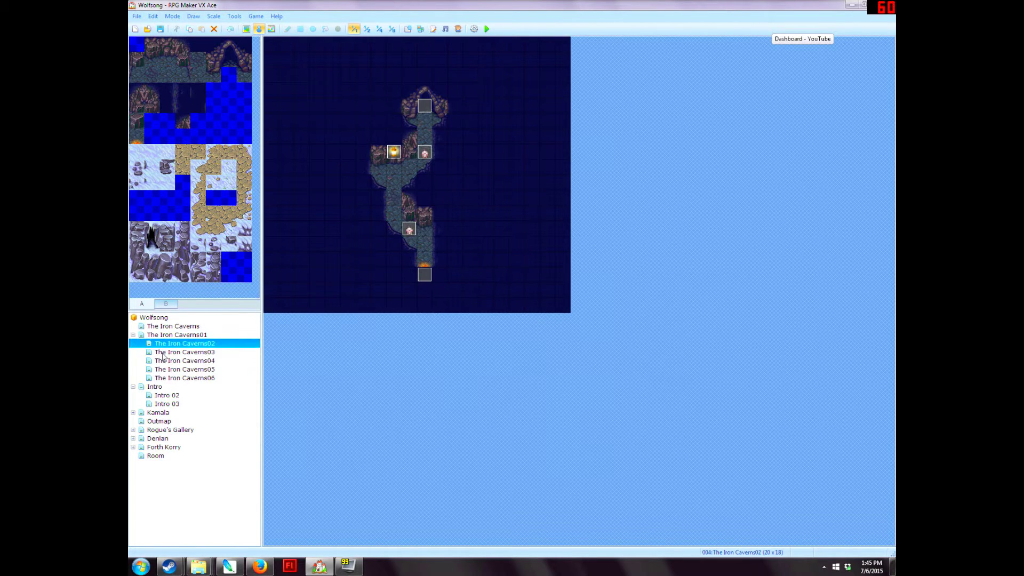
left_click(163, 353)
left_click(165, 361)
left_click(165, 370)
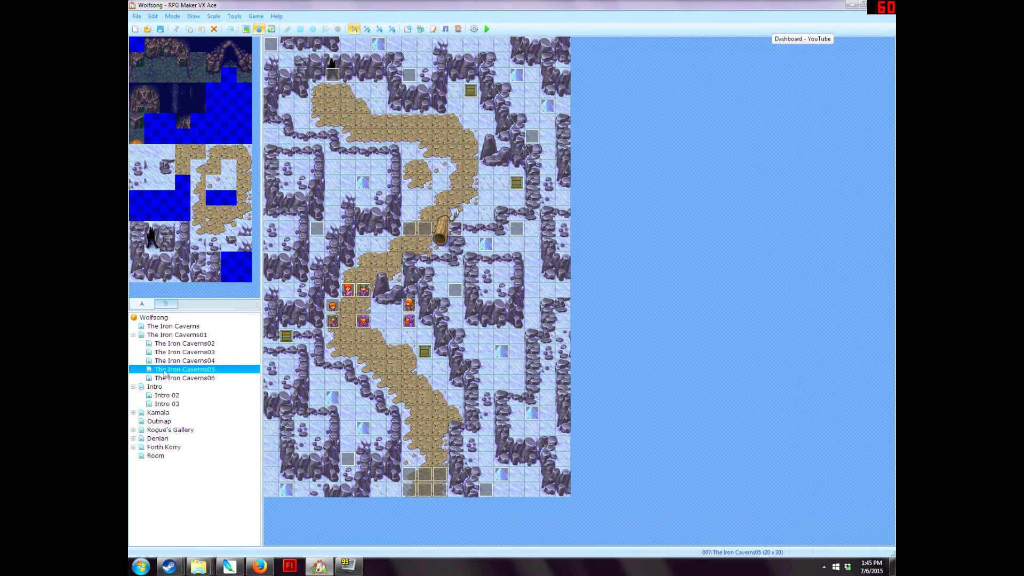
left_click(166, 362)
left_click(166, 352)
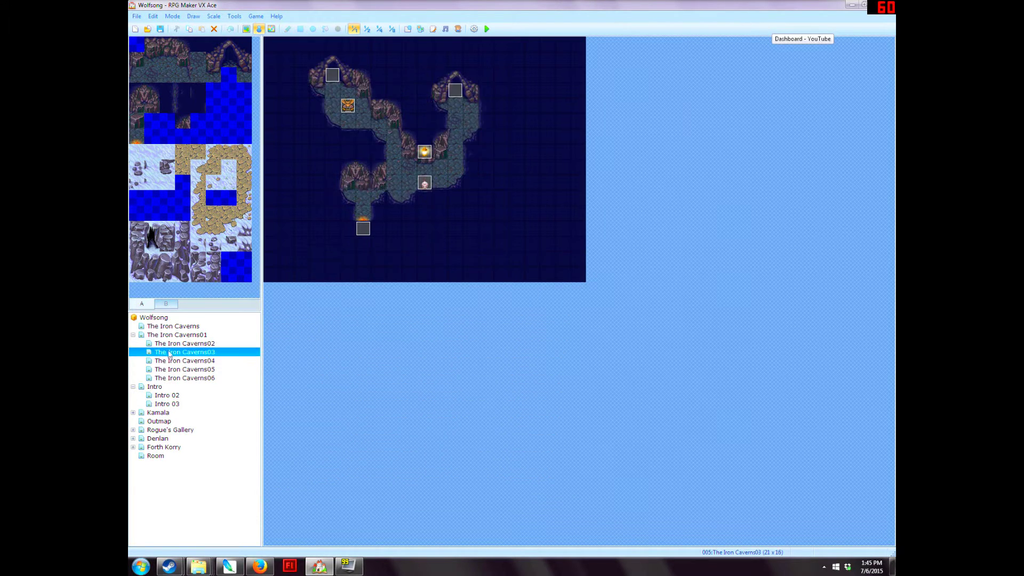
left_click(167, 344)
left_click(168, 335)
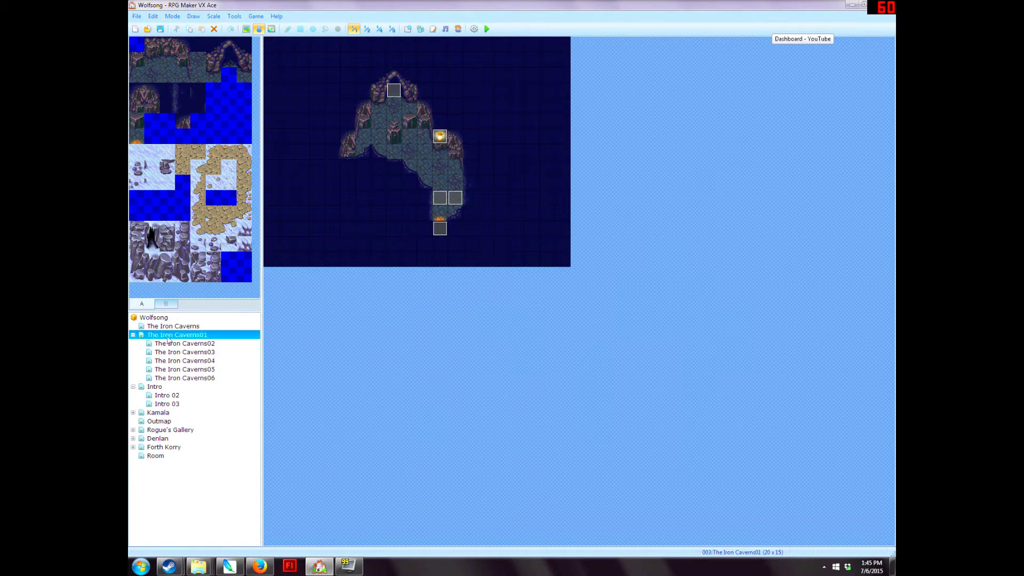
left_click(133, 334)
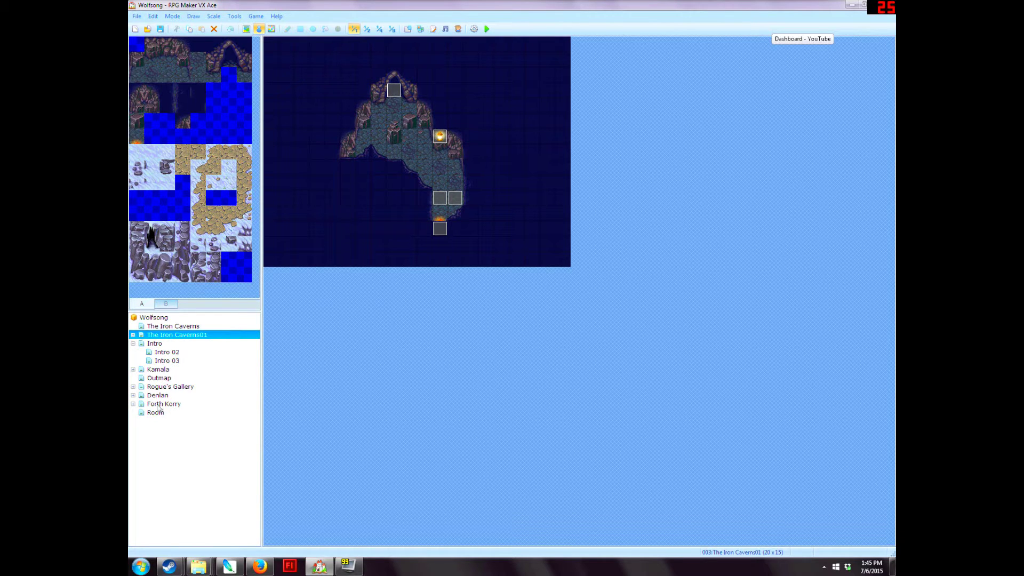
- Flip repeatedly between the Forth Korry, Forth Korry 2 and Forth Korry 3 maps, ending on Forth Korry
left_click(155, 405)
left_click(133, 404)
left_click(161, 413)
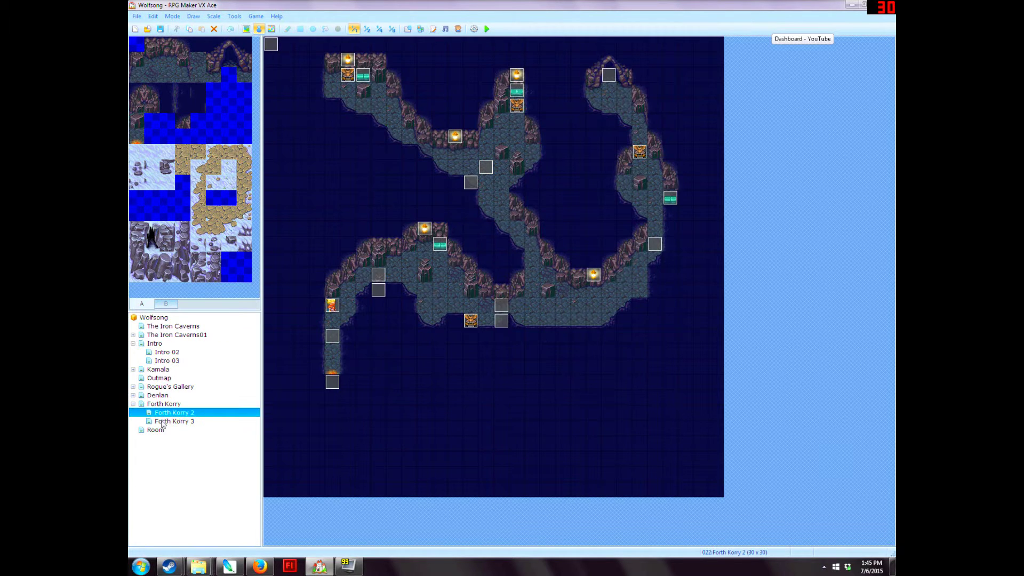
left_click(163, 422)
left_click(161, 413)
left_click(162, 405)
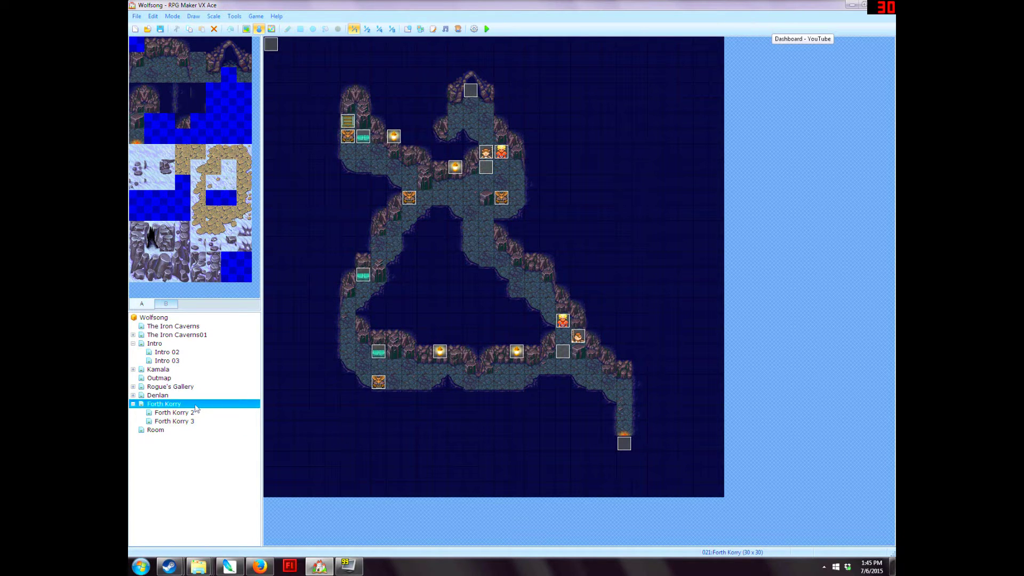
left_click(175, 414)
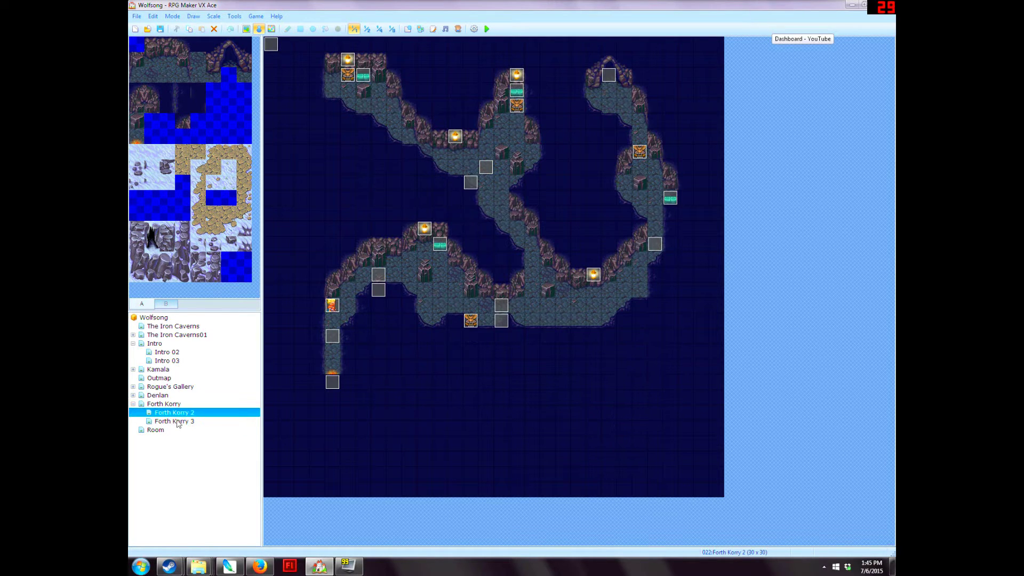
left_click(178, 422)
left_click(176, 413)
left_click(177, 405)
left_click(172, 414)
left_click(173, 421)
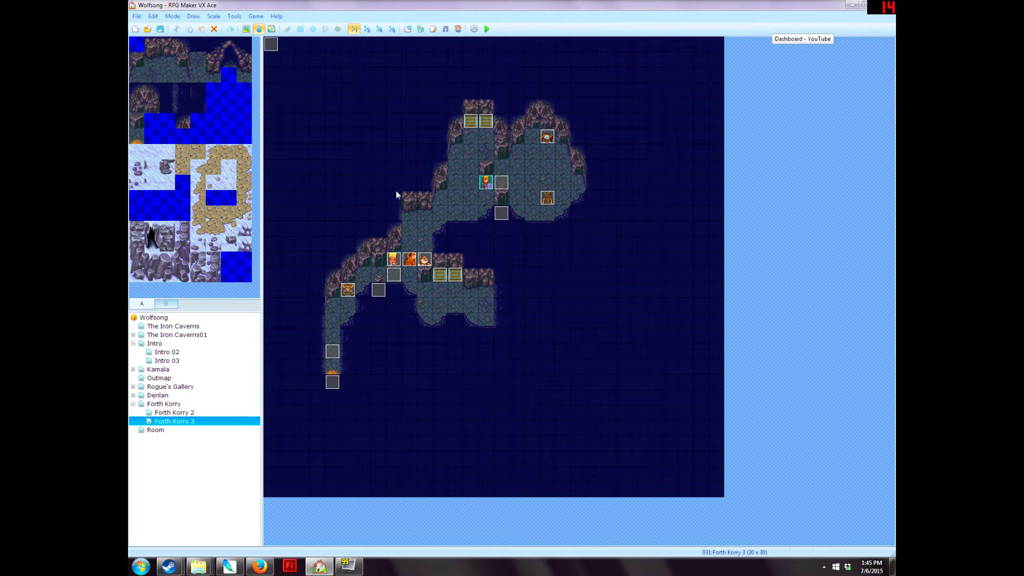
left_click(172, 413)
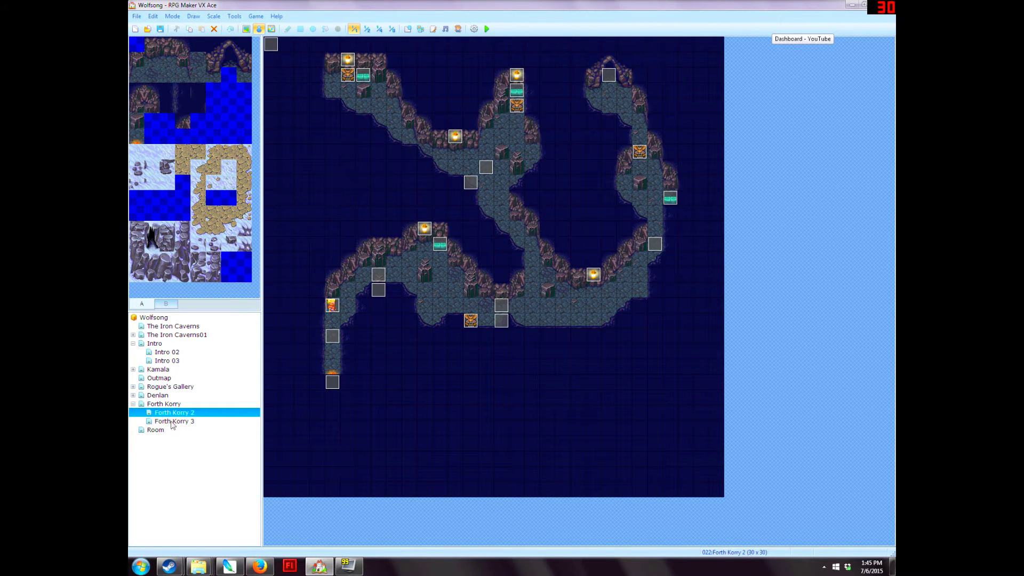
left_click(165, 404)
left_click(164, 411)
left_click(165, 405)
left_click(167, 413)
left_click(169, 422)
left_click(167, 413)
left_click(164, 406)
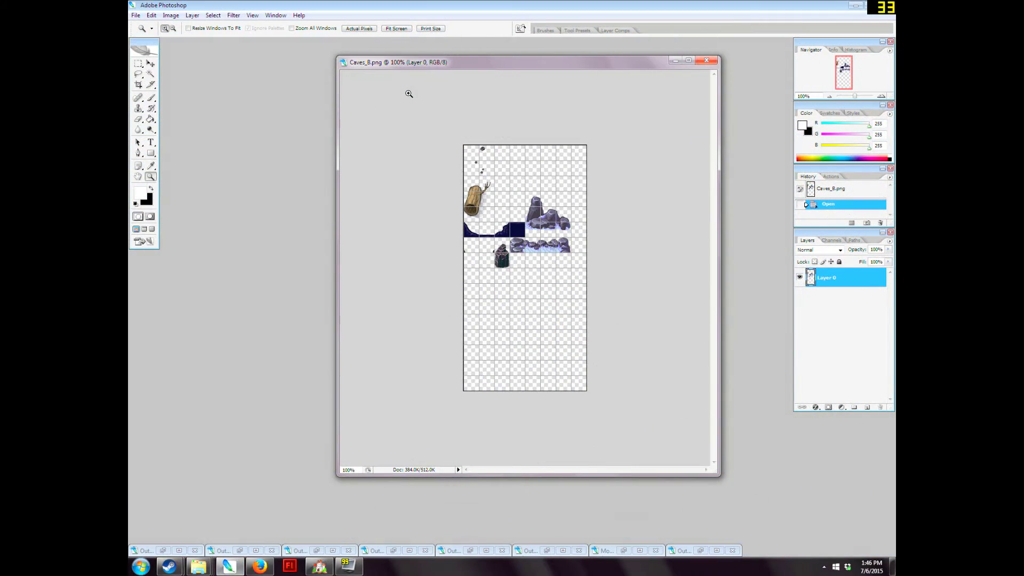
- Zoom the tileset to 200%, enlarge its window and add a new empty layer
left_click_drag(399, 64, 291, 64)
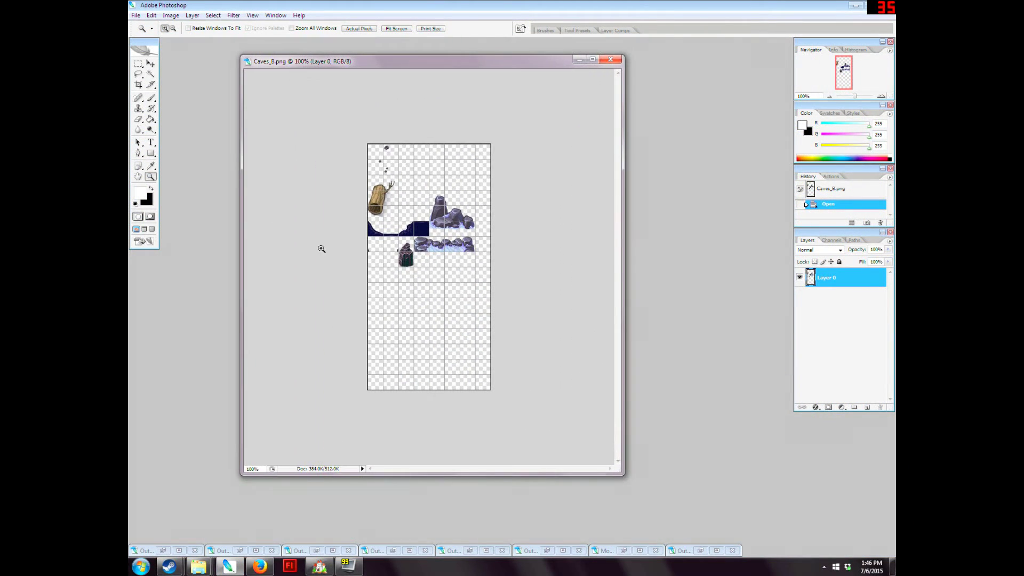
left_click(386, 310)
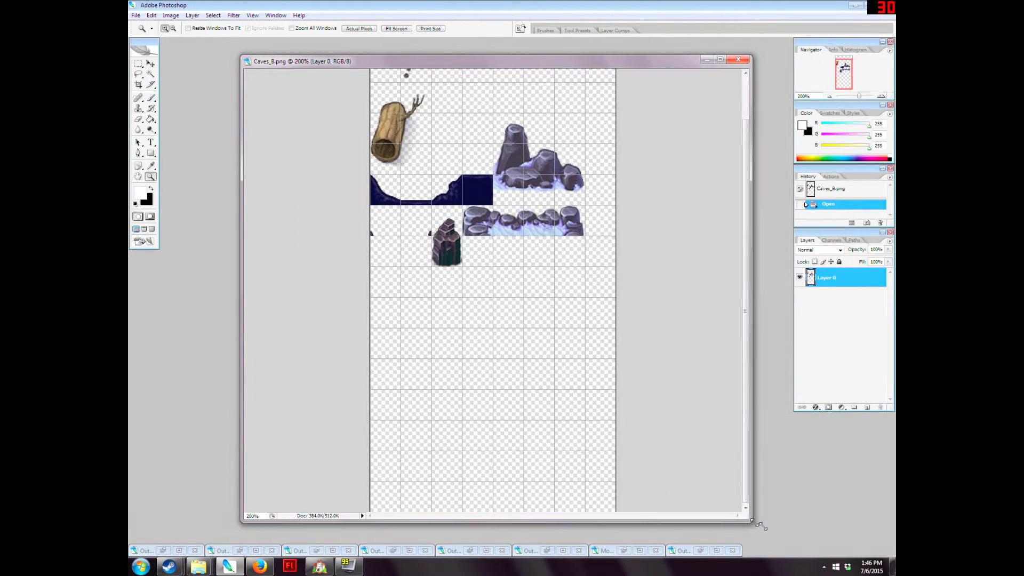
left_click_drag(487, 268, 493, 415)
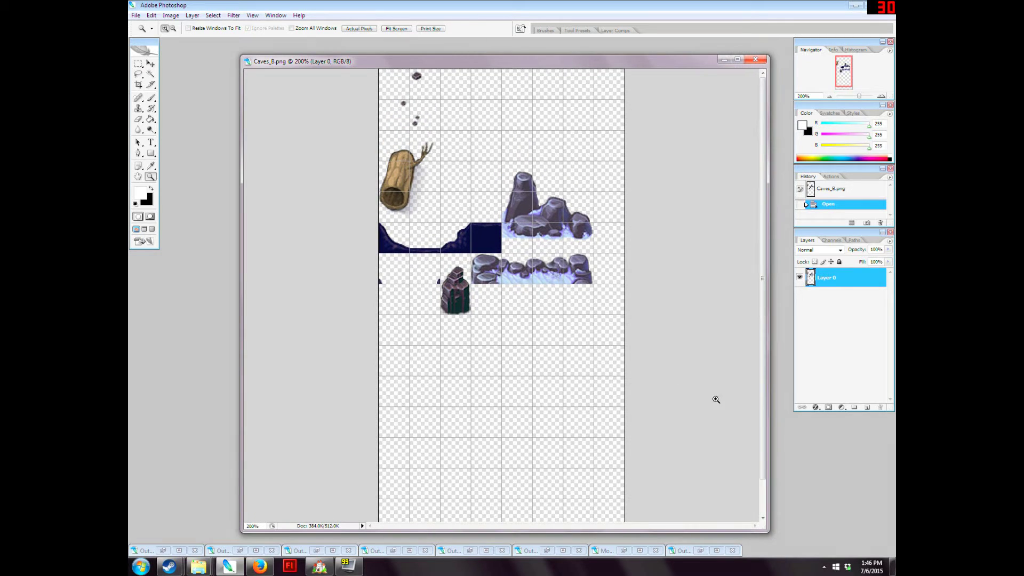
left_click(867, 407)
- Hide the tile grid and pick the Pencil with brown from the swatches
left_click(253, 15)
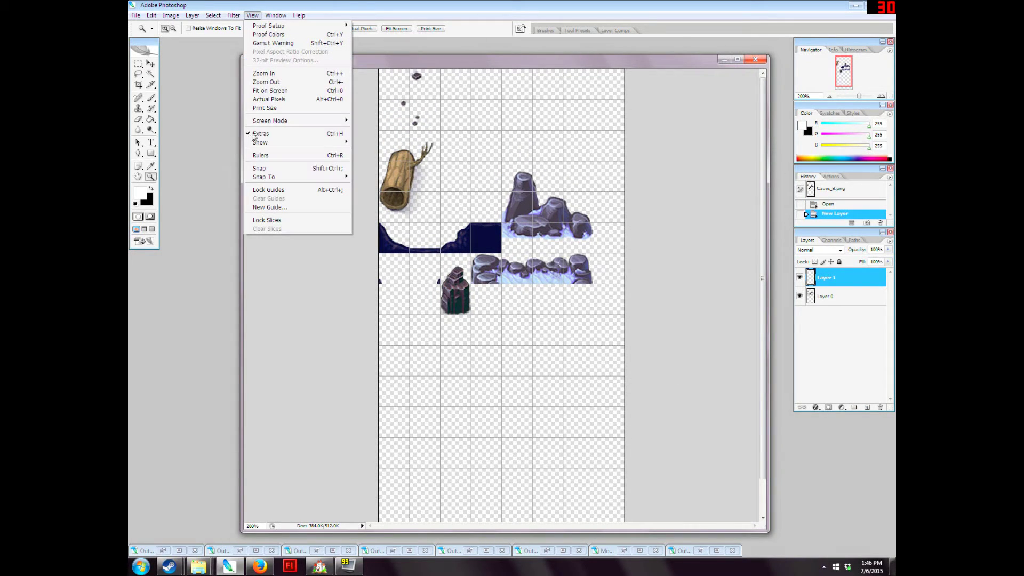
left_click(830, 308)
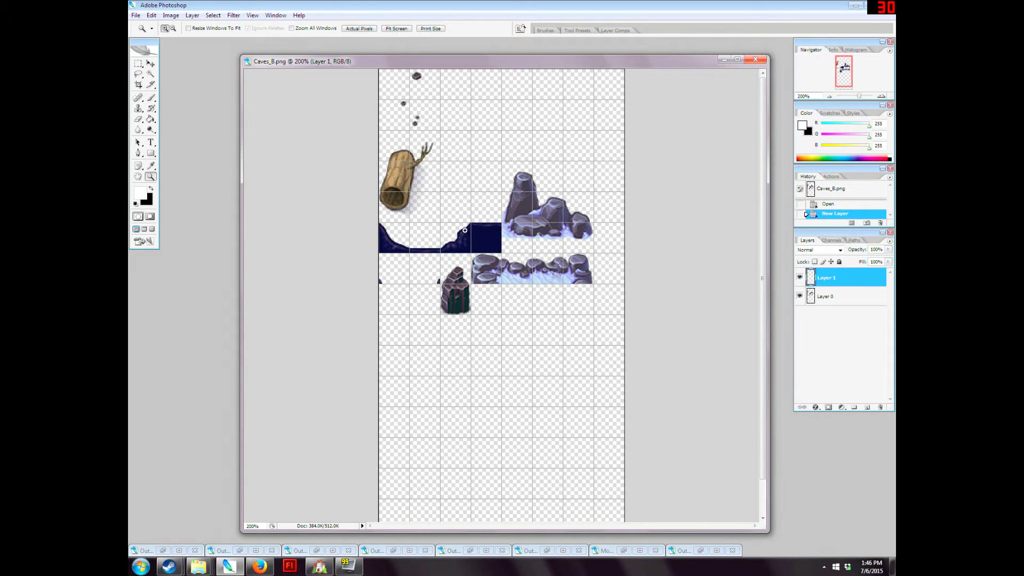
left_click(151, 97)
key("ctrl+apostrophe")
left_click_drag(151, 97, 176, 104)
left_click_drag(484, 373, 483, 335)
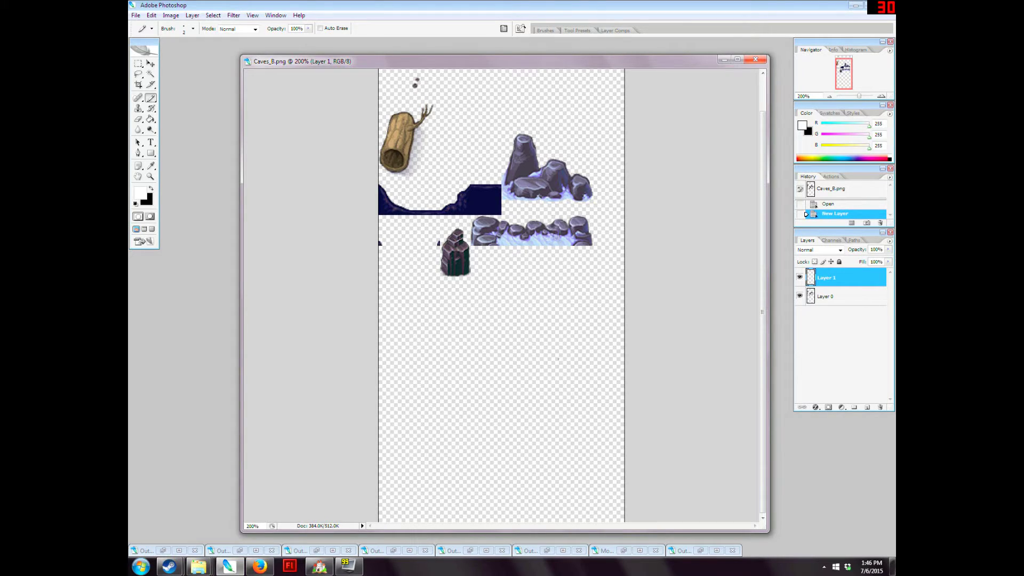
left_click(150, 177)
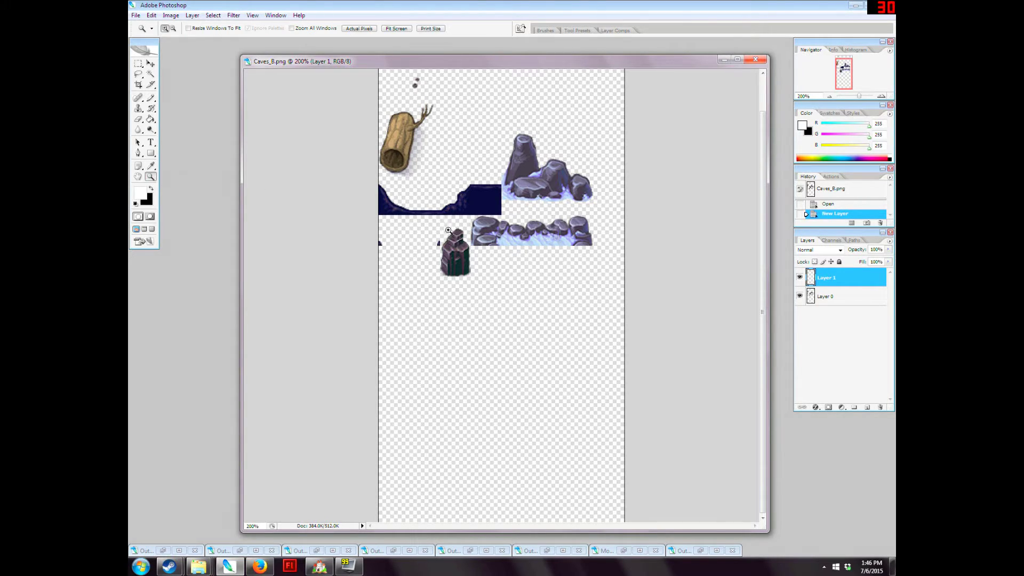
left_click(151, 98)
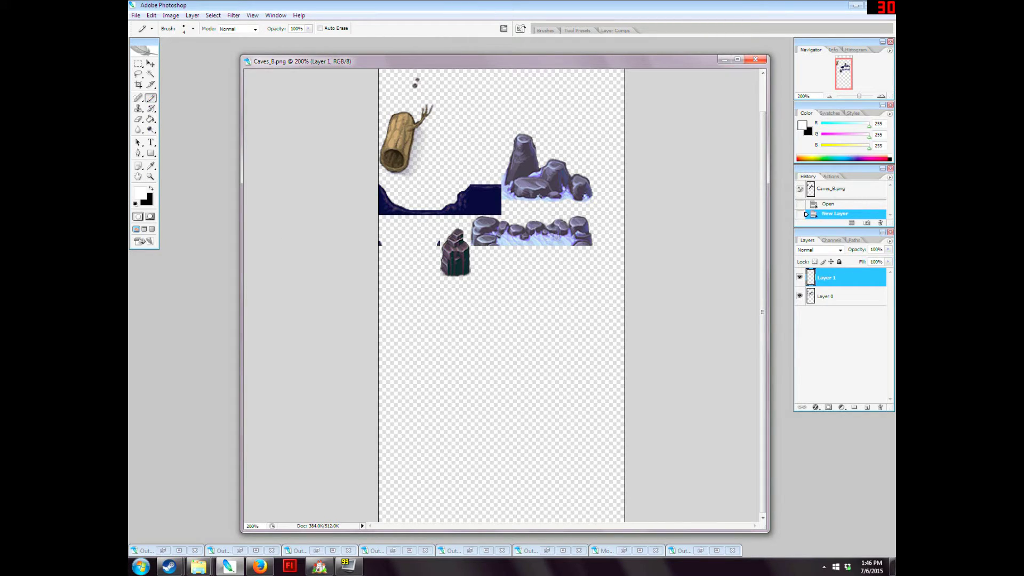
left_click(828, 113)
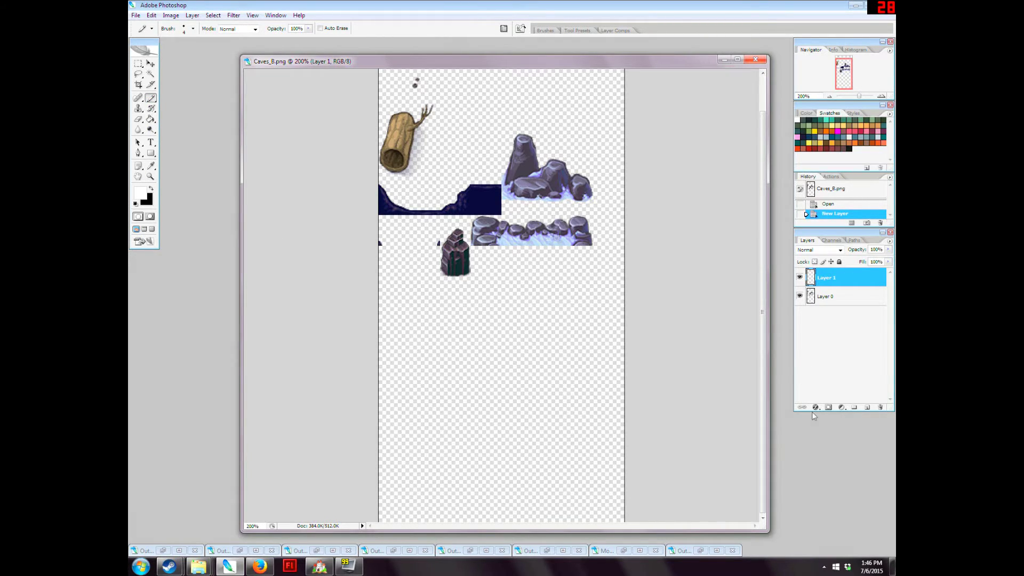
left_click(844, 142)
- Outline two angled planks below the rocks and fill both with a lighter brown
mouse_move(561, 363)
left_mouse_down()
mouse_move(537, 405)
mouse_move(517, 414)
mouse_move(568, 334)
mouse_move(558, 370)
mouse_move(524, 410)
mouse_move(404, 370)
mouse_move(438, 379)
mouse_move(480, 409)
mouse_move(472, 416)
left_mouse_up()
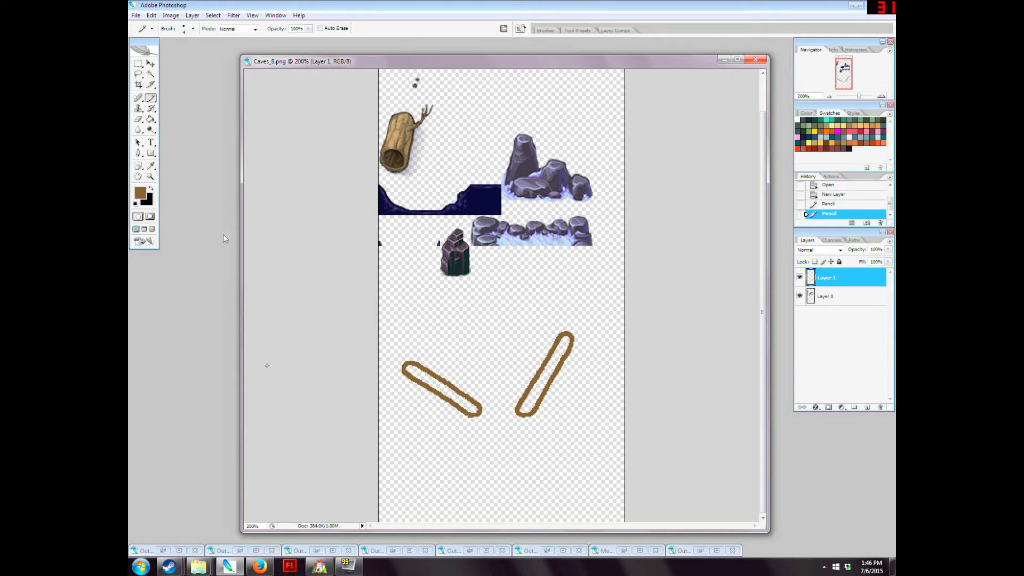
left_click(150, 166)
left_click(141, 193)
left_click_drag(260, 224, 267, 228)
left_click(404, 168)
key("b")
left_click(151, 119)
left_click(431, 381)
left_click(528, 392)
- Hatch dark brown 553517 wood grain on the right plank and shade its bottom end at size 5
left_click(140, 194)
left_click(276, 241)
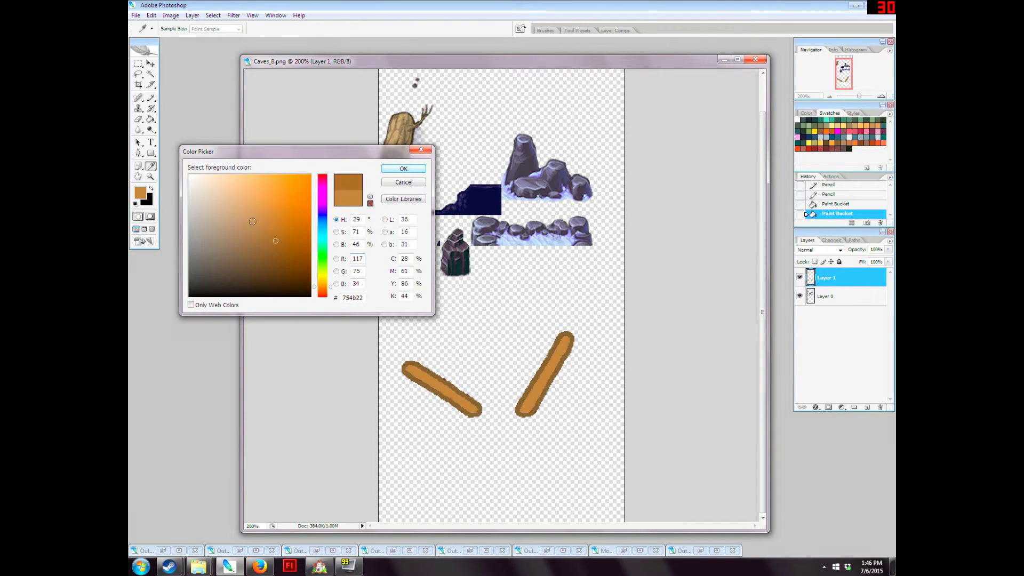
left_click(258, 192)
mouse_move(240, 206)
left_mouse_down()
mouse_move(278, 256)
mouse_move(276, 242)
left_mouse_up()
left_click(404, 168)
key("b")
left_click_drag(531, 392, 550, 373)
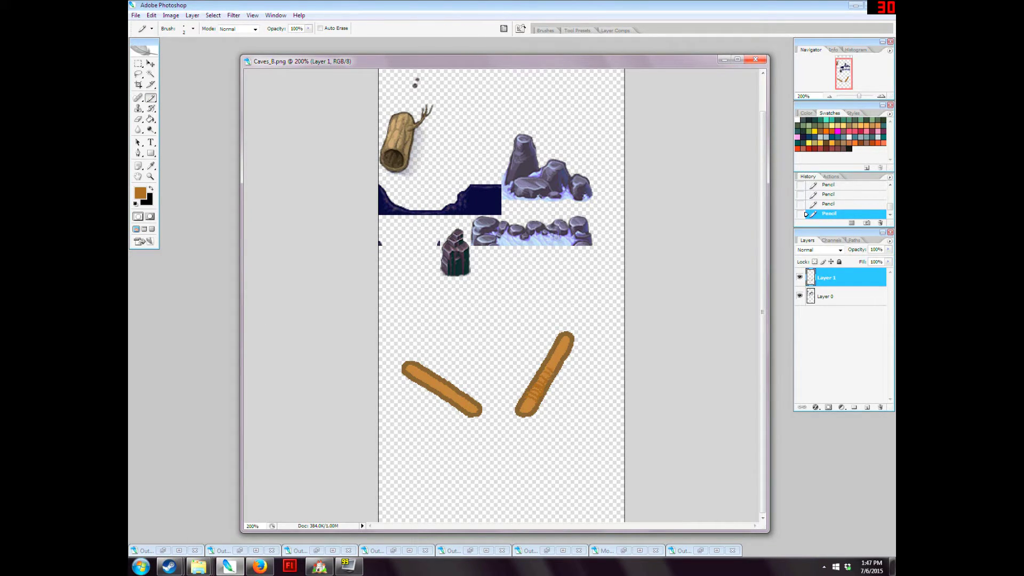
key("bracketright")
key("bracketright")
key("bracketright")
left_click_drag(520, 406, 530, 414)
- Sample the rocks' dark purple and try restoring part of the plank from history, then undo it
left_click(474, 220, "alt")
left_click(151, 108)
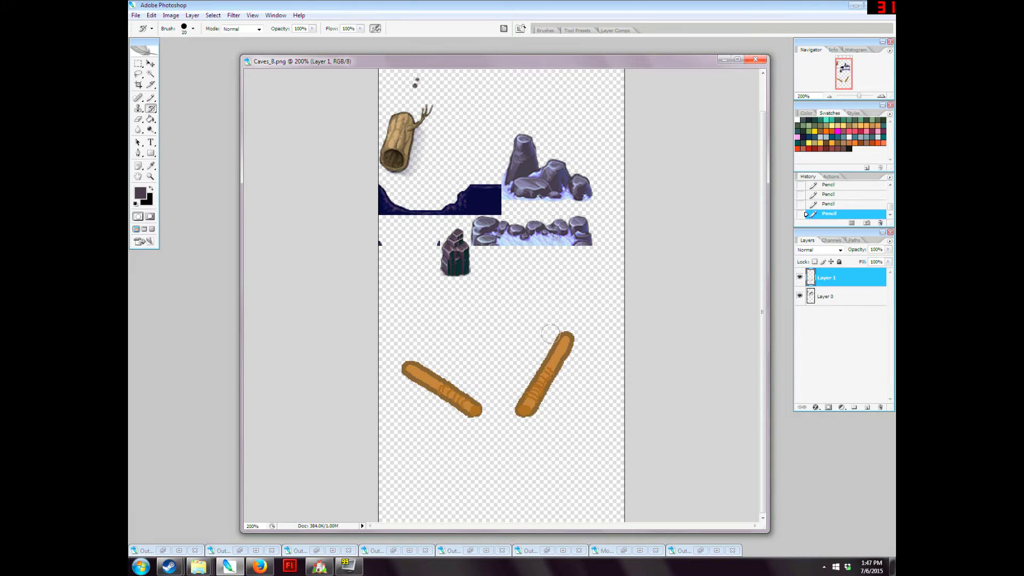
left_click(526, 331)
key("ctrl+z")
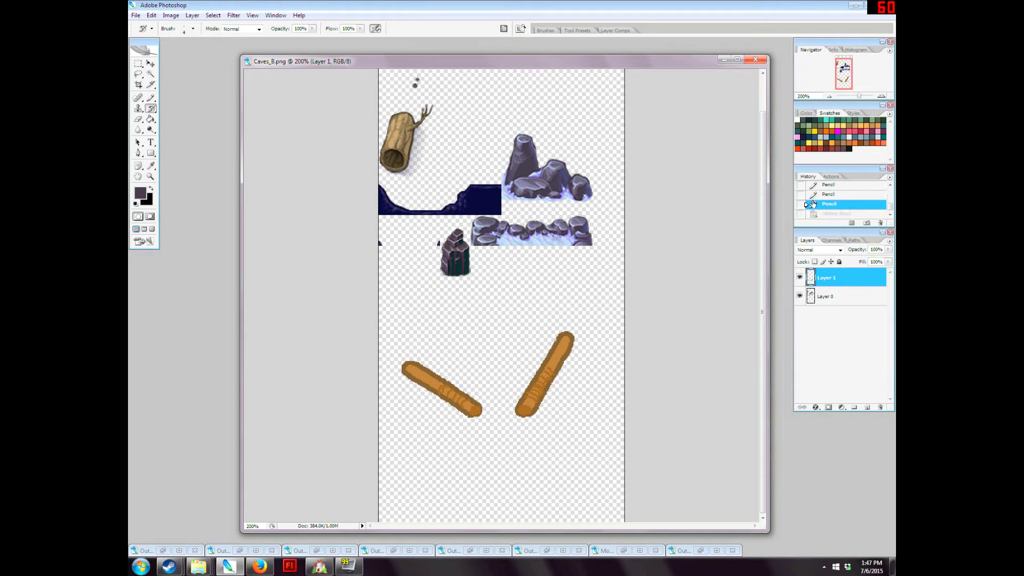
- Pencil the small pick's hook and blade edge and the big pickaxe head's inner curve in dark purple
key("b")
mouse_move(555, 339)
left_mouse_down()
mouse_move(487, 320)
mouse_move(546, 336)
mouse_move(494, 319)
mouse_move(581, 325)
mouse_move(613, 370)
mouse_move(577, 348)
left_mouse_up()
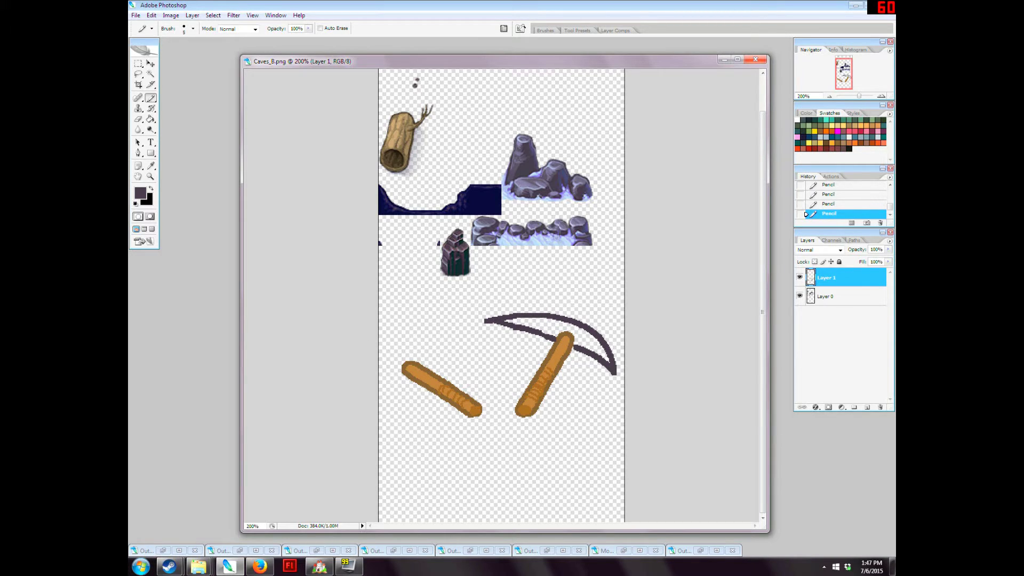
mouse_move(403, 372)
left_mouse_down()
mouse_move(397, 380)
mouse_move(391, 366)
mouse_move(409, 349)
mouse_move(445, 331)
mouse_move(443, 348)
left_mouse_up()
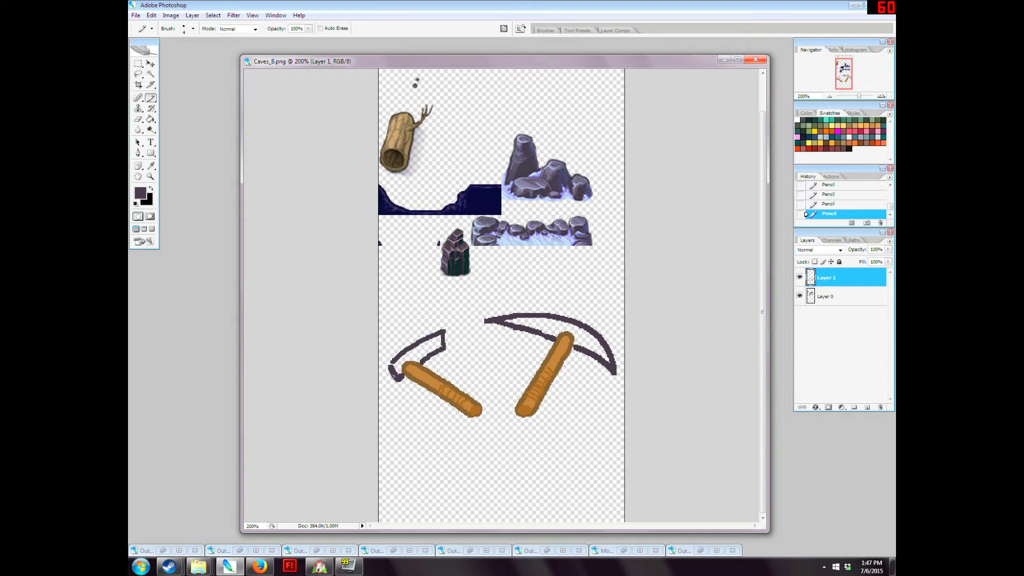
mouse_move(396, 376)
left_mouse_down()
mouse_move(387, 349)
mouse_move(442, 331)
left_mouse_up()
mouse_move(491, 319)
left_mouse_down()
mouse_move(554, 303)
mouse_move(594, 318)
mouse_move(609, 353)
left_mouse_up()
- Fill both pick heads with purple-grey, then refill them with a lighter purple
left_click(141, 194)
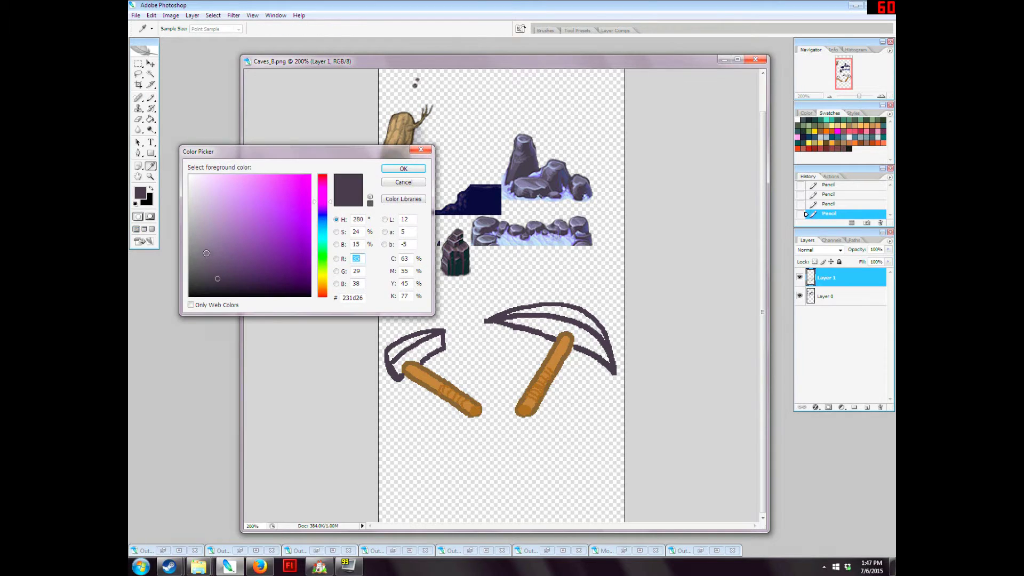
left_click_drag(207, 251, 213, 251)
left_click(403, 168)
key("g")
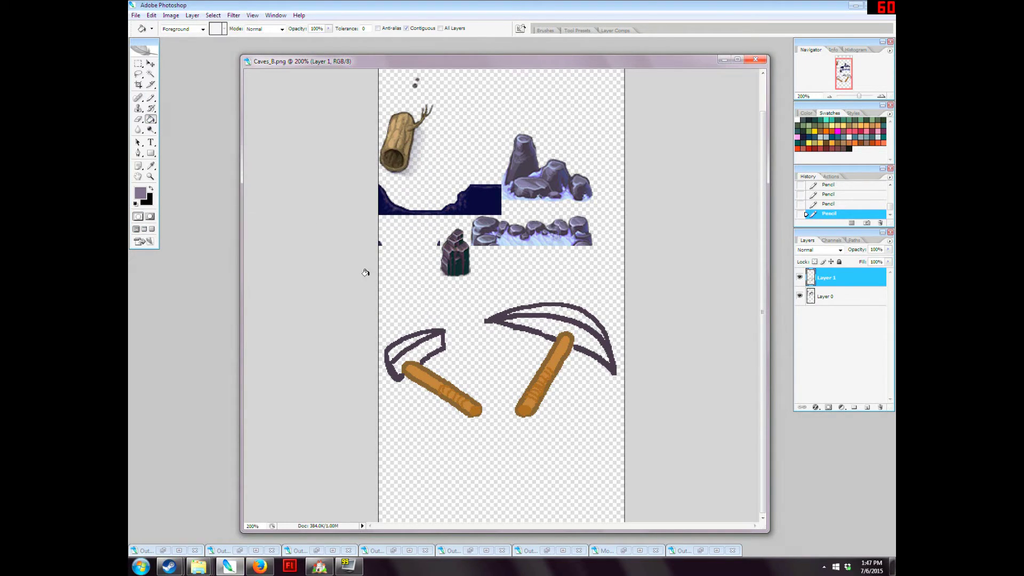
left_click(419, 339)
left_click(536, 323)
left_click(141, 193)
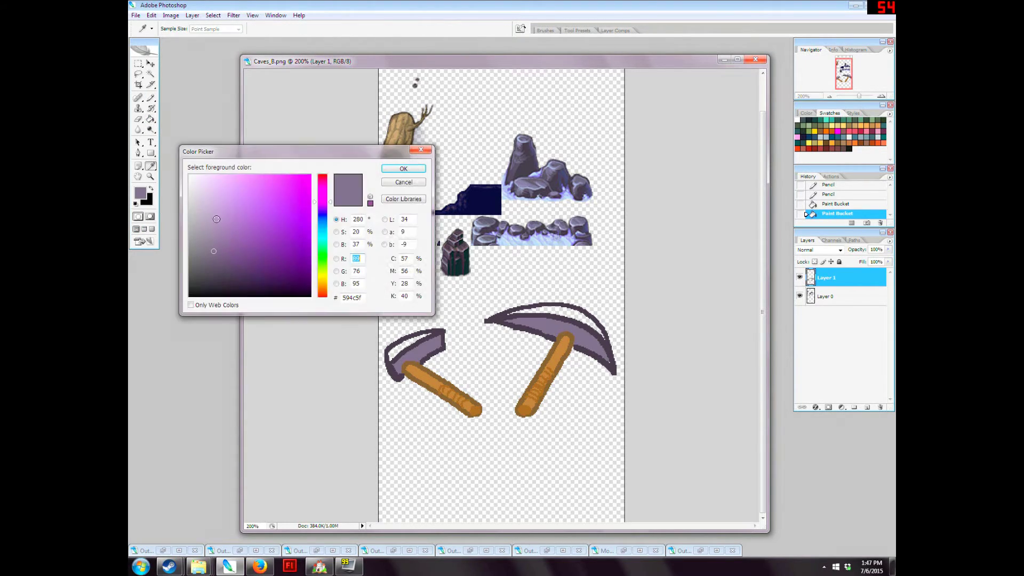
left_click(211, 216)
left_click(403, 169)
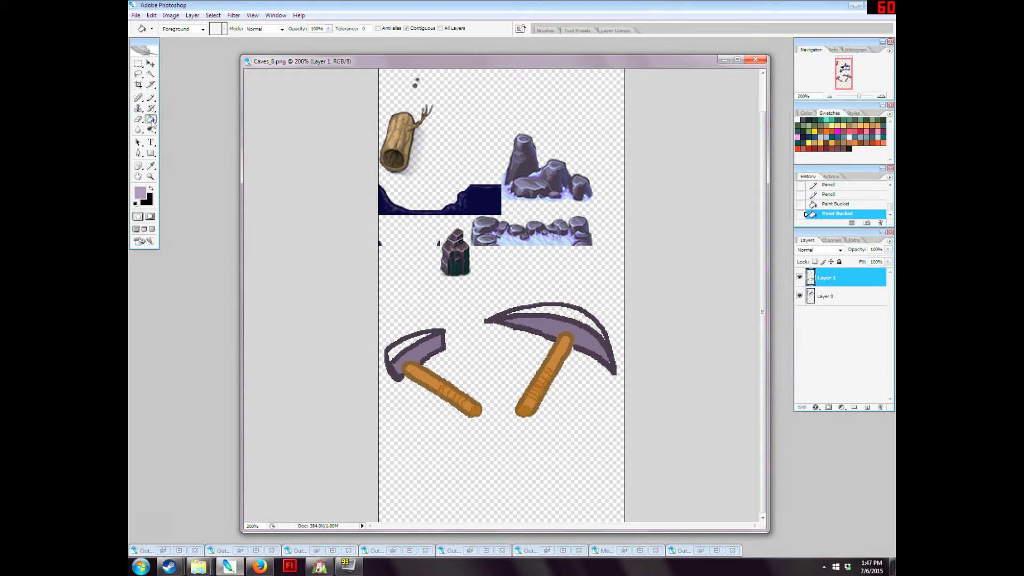
left_click(547, 309)
left_click(400, 344)
- Paint pale lavender highlights along the big pickaxe head and the small hammer head
left_click(141, 193)
left_click(210, 191)
left_click(404, 169)
left_click(151, 98)
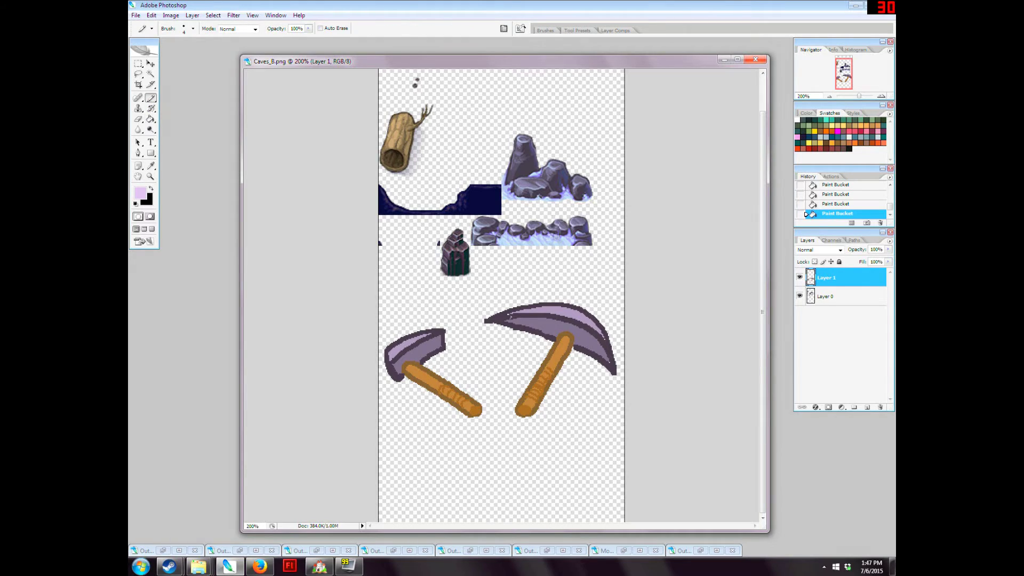
mouse_move(511, 315)
left_mouse_down()
mouse_move(563, 320)
mouse_move(600, 338)
mouse_move(613, 363)
mouse_move(530, 315)
left_mouse_up()
left_click_drag(394, 362, 437, 336)
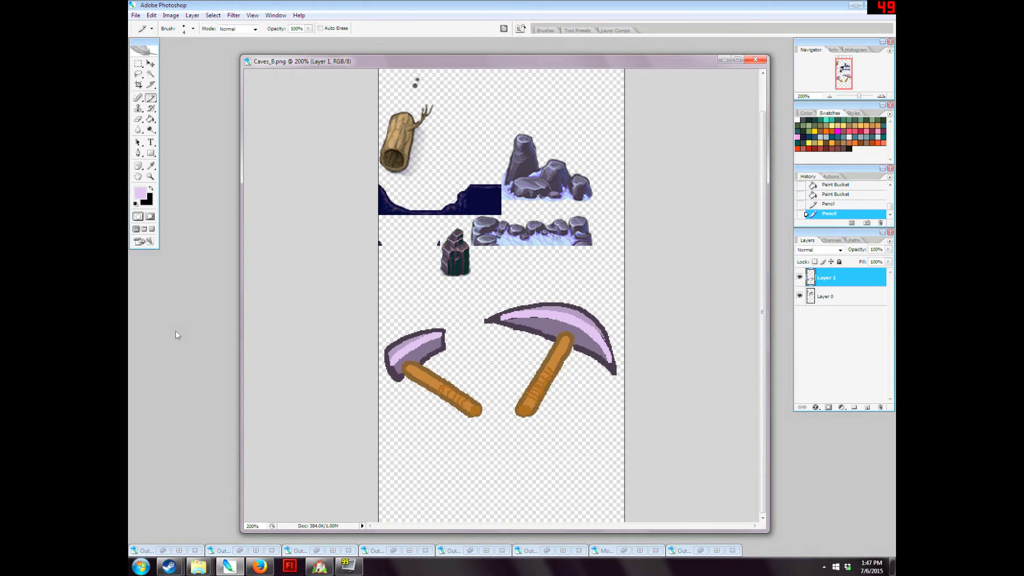
- Outline both handles in dark purple on a new layer faded to 68% opacity
left_click(595, 346, "alt")
left_click(867, 407)
left_click_drag(570, 337, 519, 419)
mouse_move(409, 363)
left_mouse_down()
mouse_move(422, 386)
mouse_move(479, 413)
left_mouse_up()
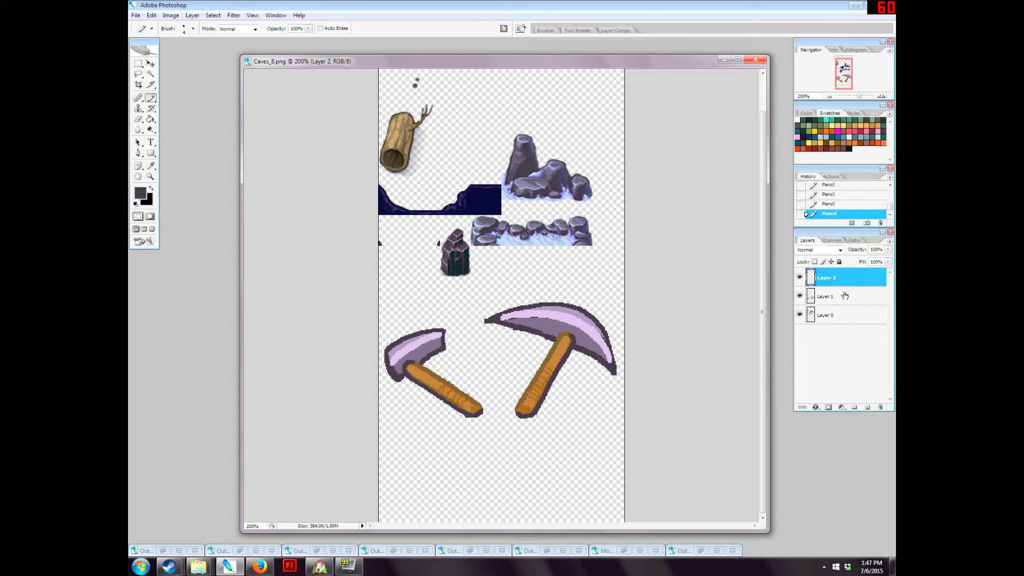
left_click(889, 249)
left_click_drag(889, 260, 873, 263)
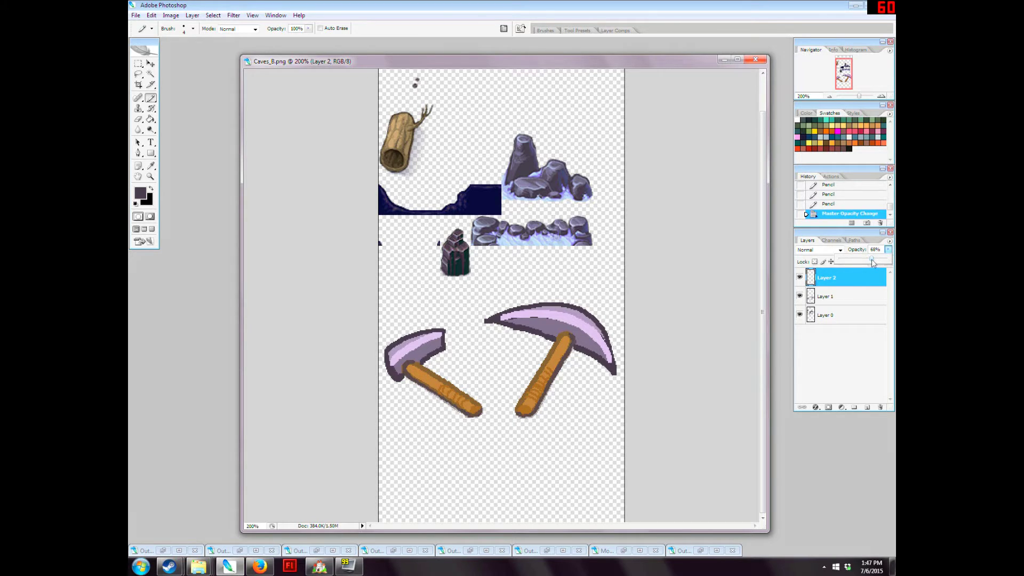
- Draw shadows under the hammer and pickaxe on a new lower layer set to 50% opacity
left_click(826, 303)
left_click(867, 407, "ctrl")
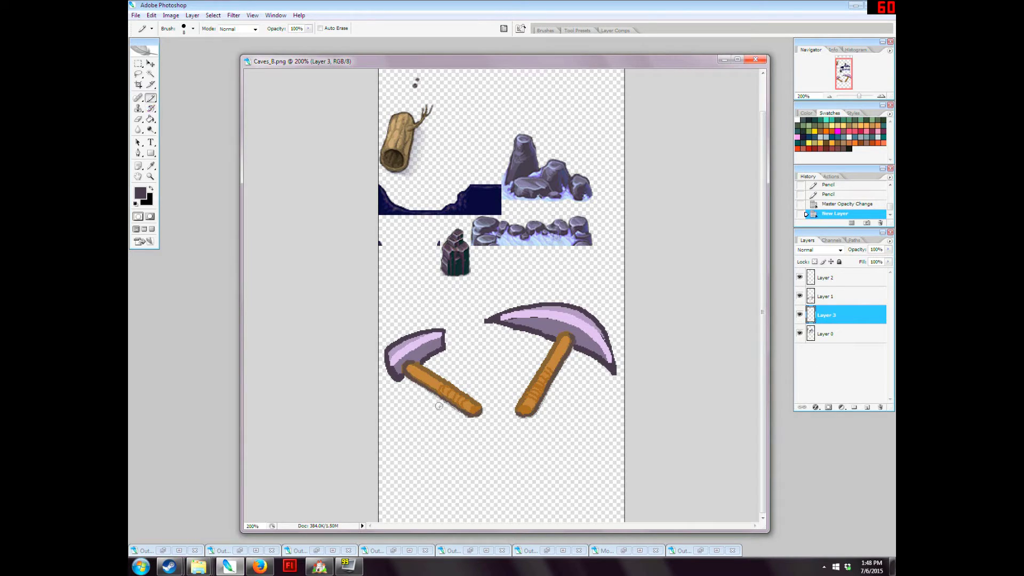
mouse_move(475, 418)
left_mouse_down()
mouse_move(390, 371)
mouse_move(406, 386)
mouse_move(438, 359)
mouse_move(427, 366)
left_mouse_up()
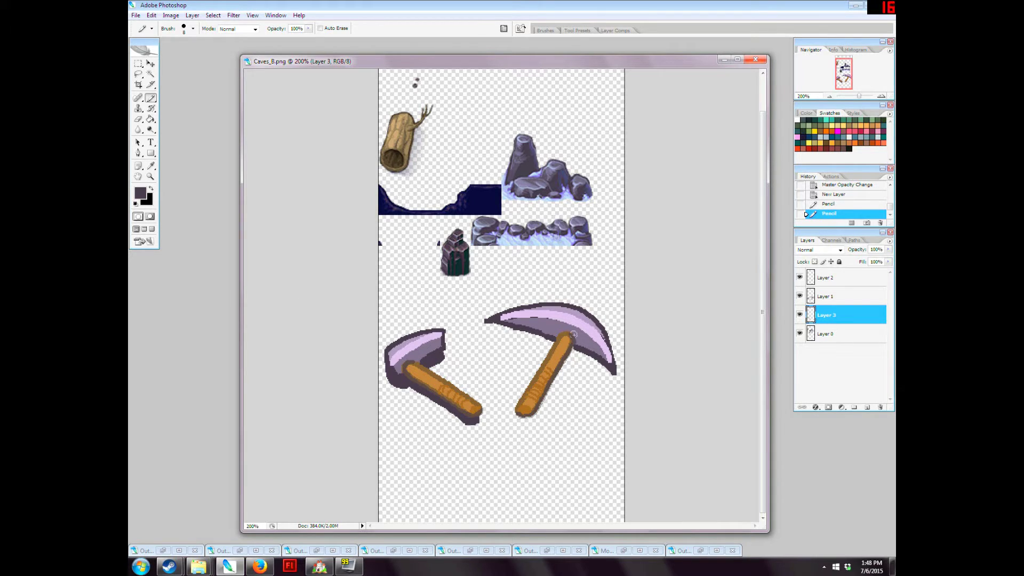
mouse_move(531, 409)
left_mouse_down()
mouse_move(575, 381)
mouse_move(572, 341)
mouse_move(579, 389)
left_mouse_up()
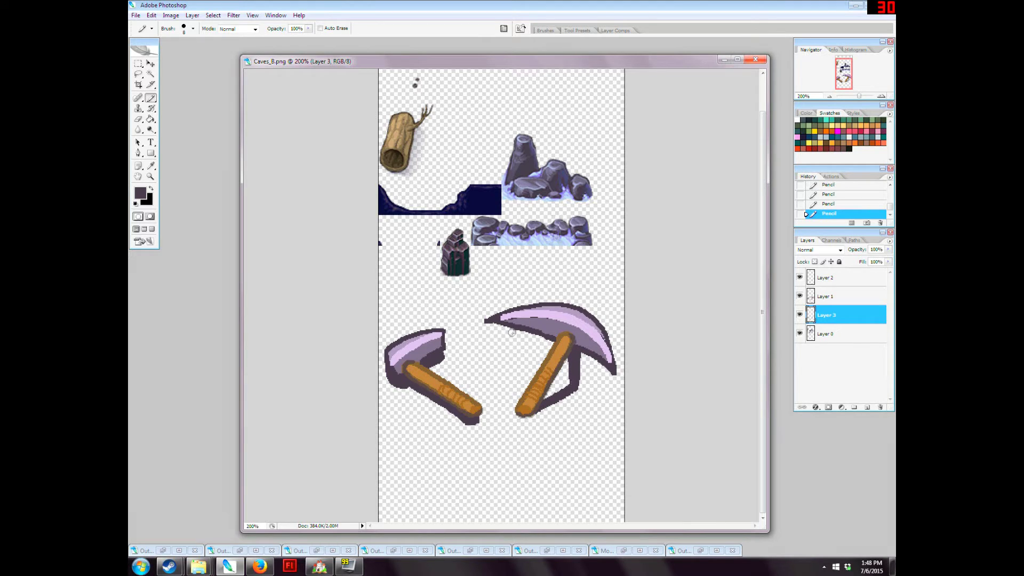
mouse_move(512, 332)
left_mouse_down()
mouse_move(581, 350)
mouse_move(606, 386)
left_mouse_up()
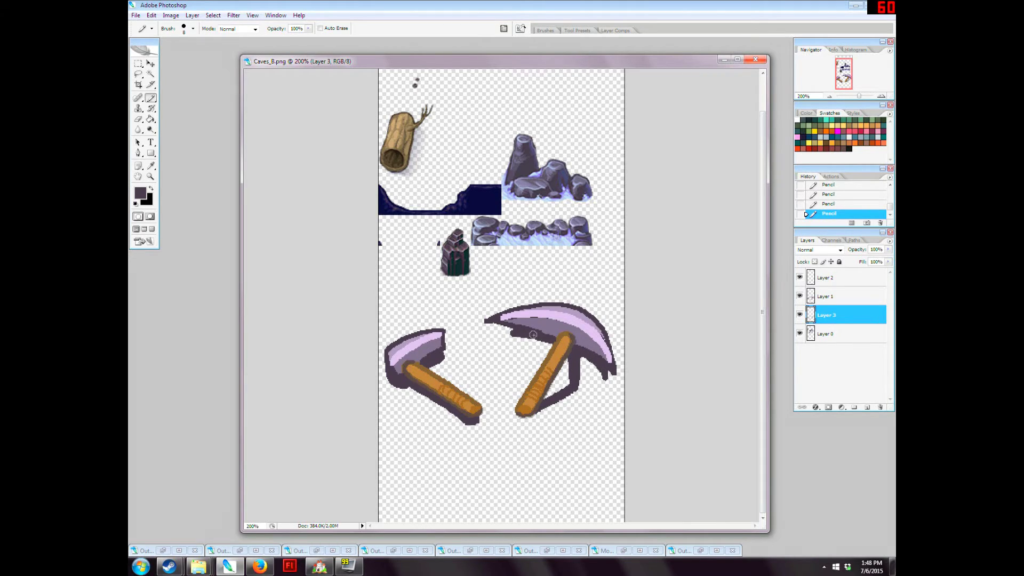
left_click_drag(522, 334, 505, 343)
left_click_drag(539, 401, 574, 386)
left_click(877, 249)
type("50")
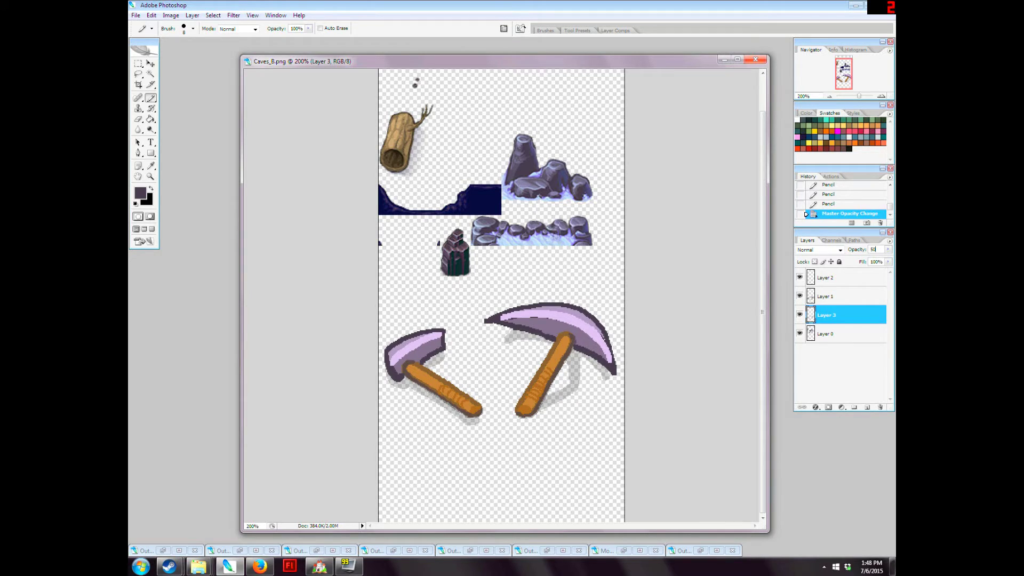
- Merge the three drawing layers into one and show the tile grid again
left_click(825, 273, "shift")
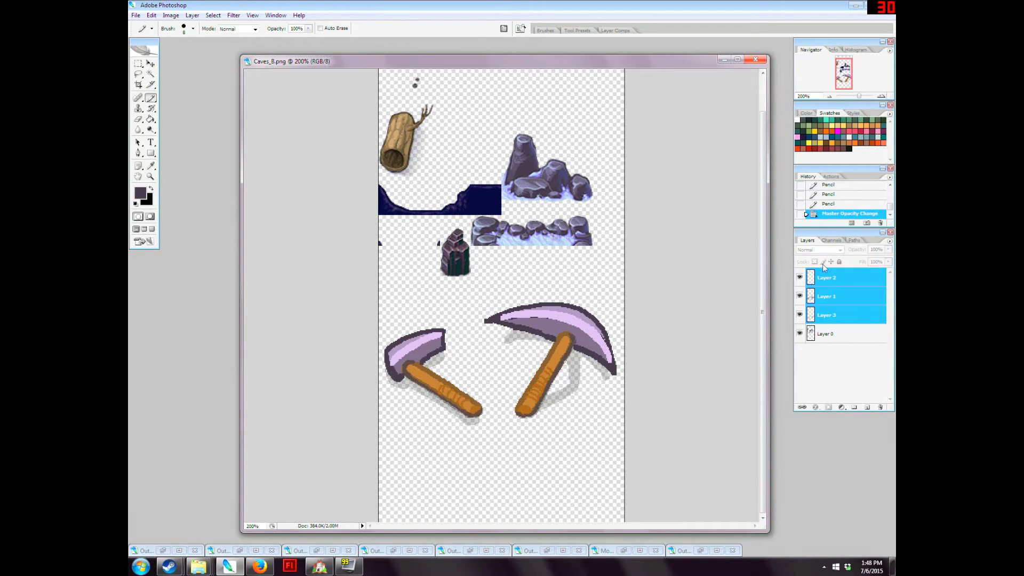
key("ctrl+e")
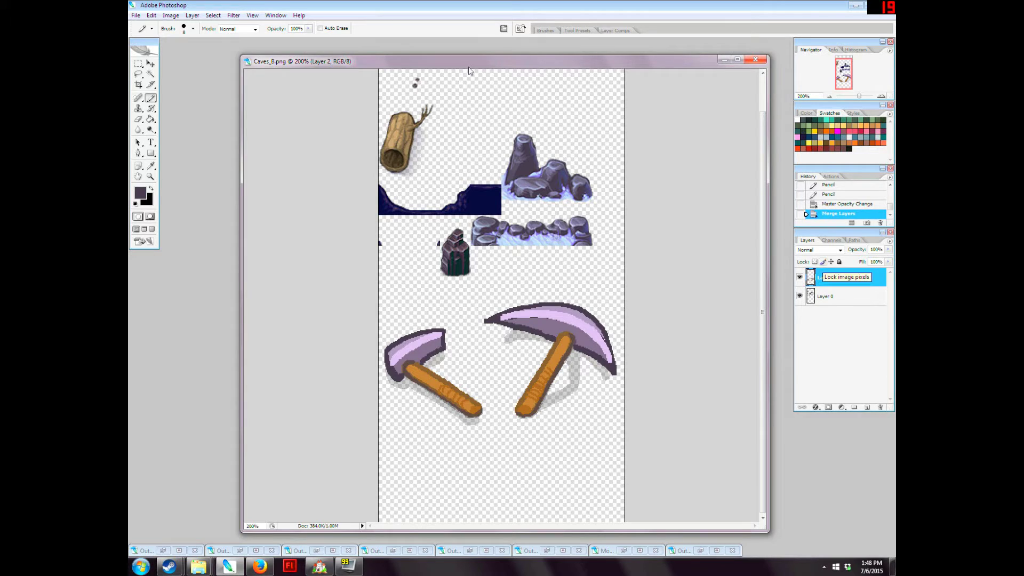
key("ctrl+apostrophe")
left_click_drag(386, 68, 372, 63)
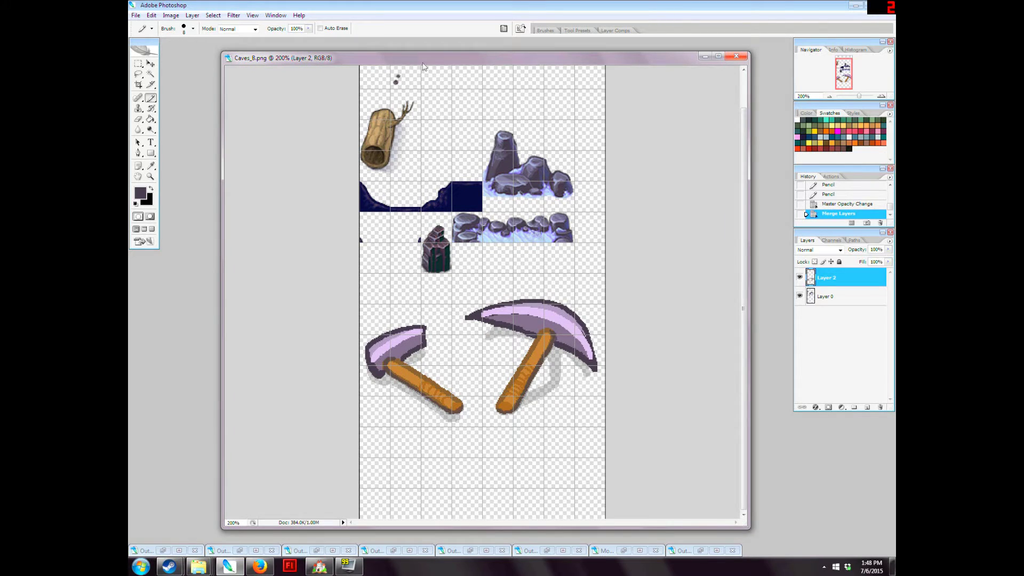
left_click_drag(419, 62, 420, 63)
- Scale the hammer and pickaxe to 15.5% and move the pickaxe beside the hammer
key("l")
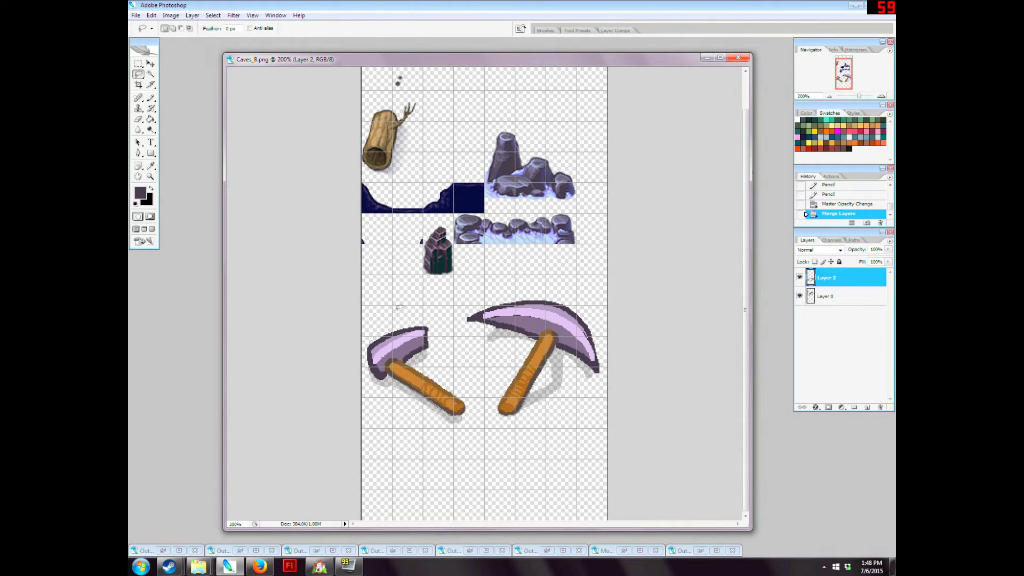
key("ctrl+t")
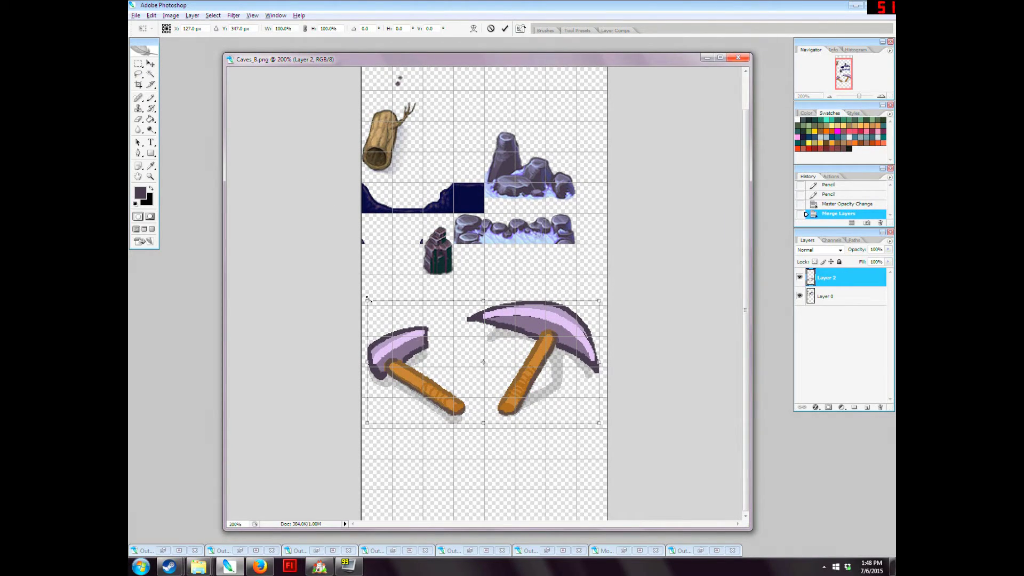
left_click_drag(368, 300, 472, 269)
left_click(138, 74)
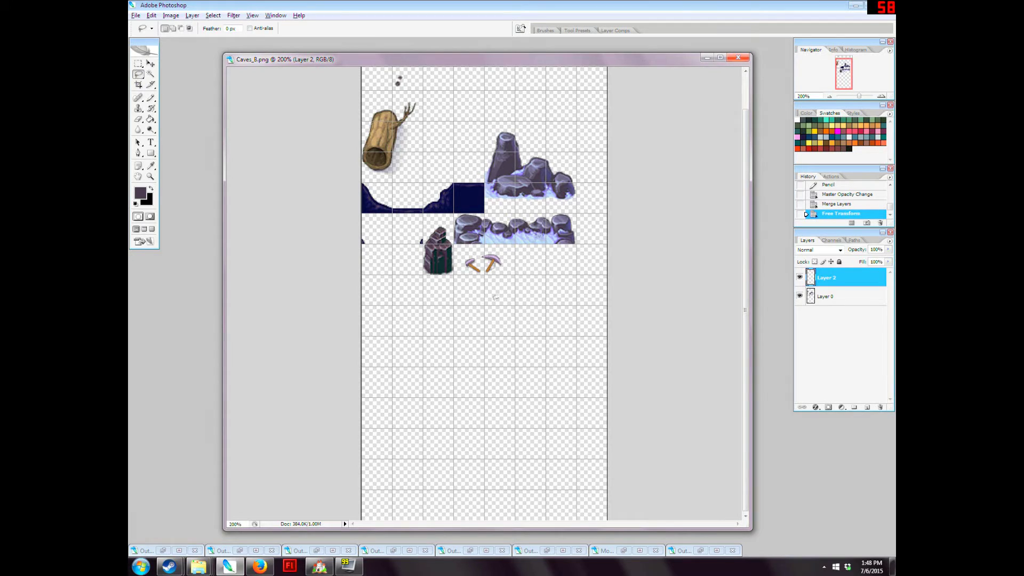
mouse_move(493, 290)
left_mouse_down()
mouse_move(480, 251)
mouse_move(503, 267)
left_mouse_up()
key("v")
left_click(213, 15)
left_click(220, 35)
- Nudge the hammer up into its tile on the top row
left_click_drag(472, 378, 429, 216)
scroll(430, 216, "up", 2)
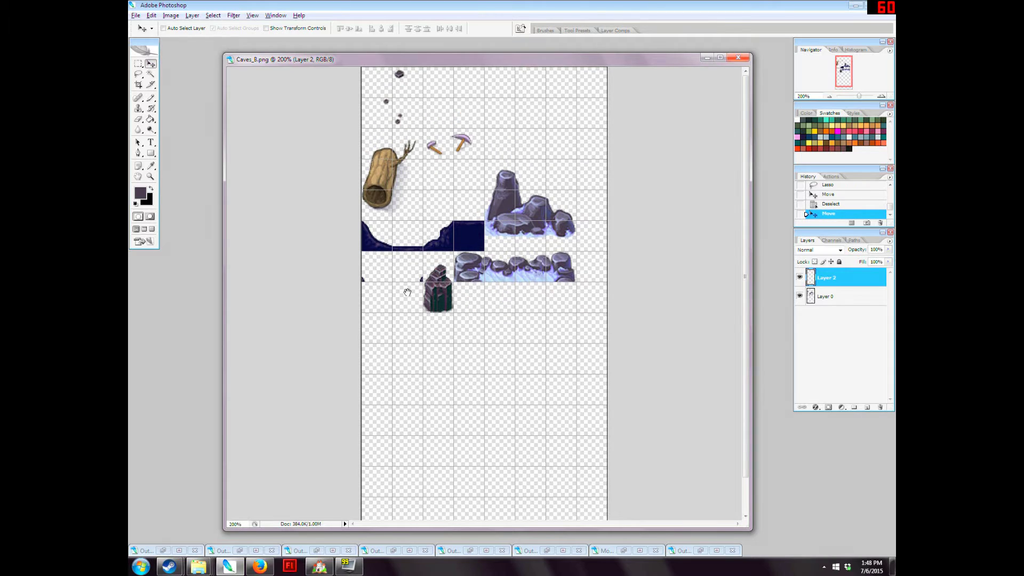
left_click_drag(413, 258, 430, 197)
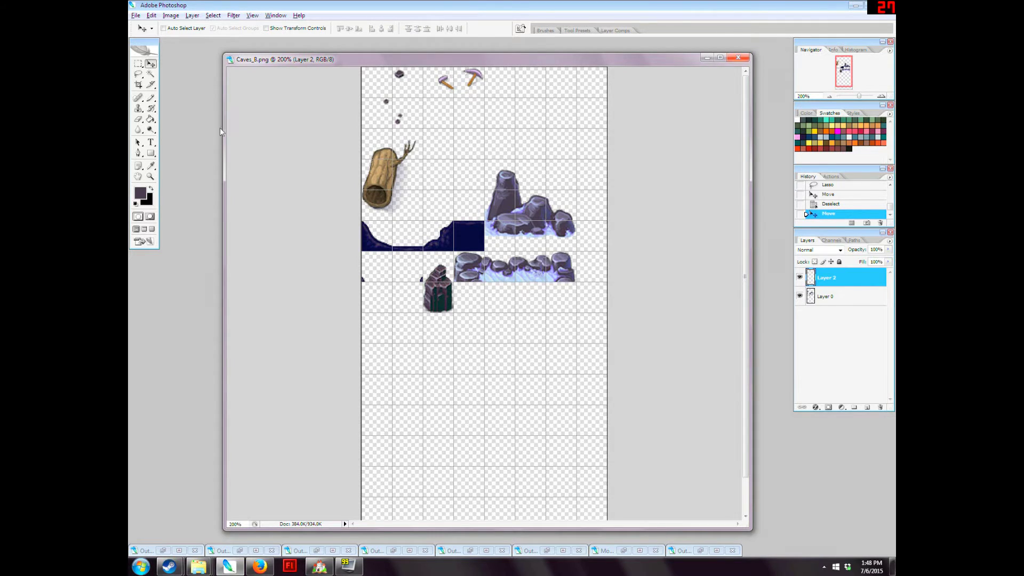
key("m")
left_click_drag(459, 100, 458, 100)
key("ctrl+Up")
key("ctrl+d")
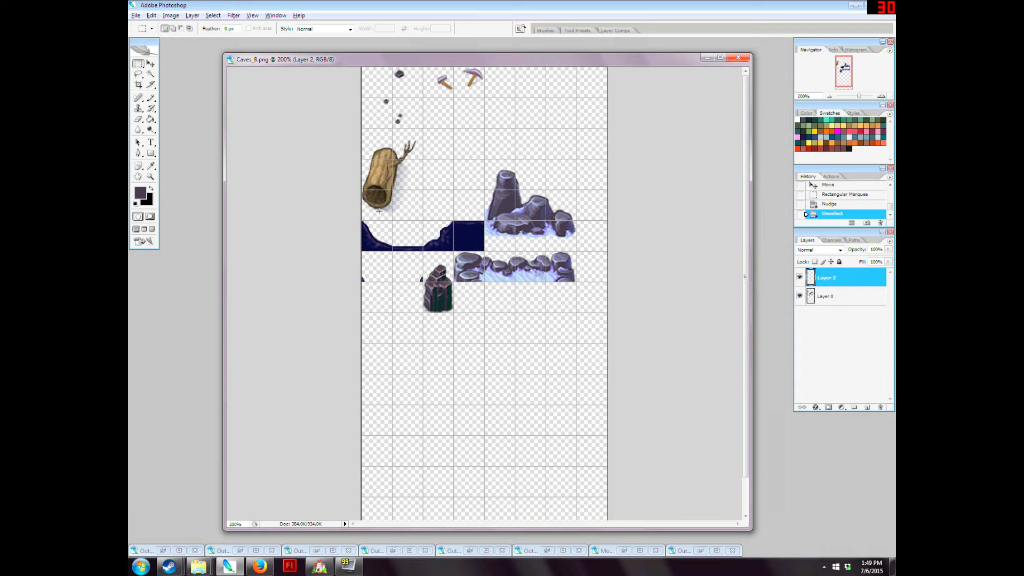
- Duplicate the tools layer, sharpen it, set it to 30% opacity and merge all layers
right_click(827, 278)
left_click(796, 302)
left_click(234, 15)
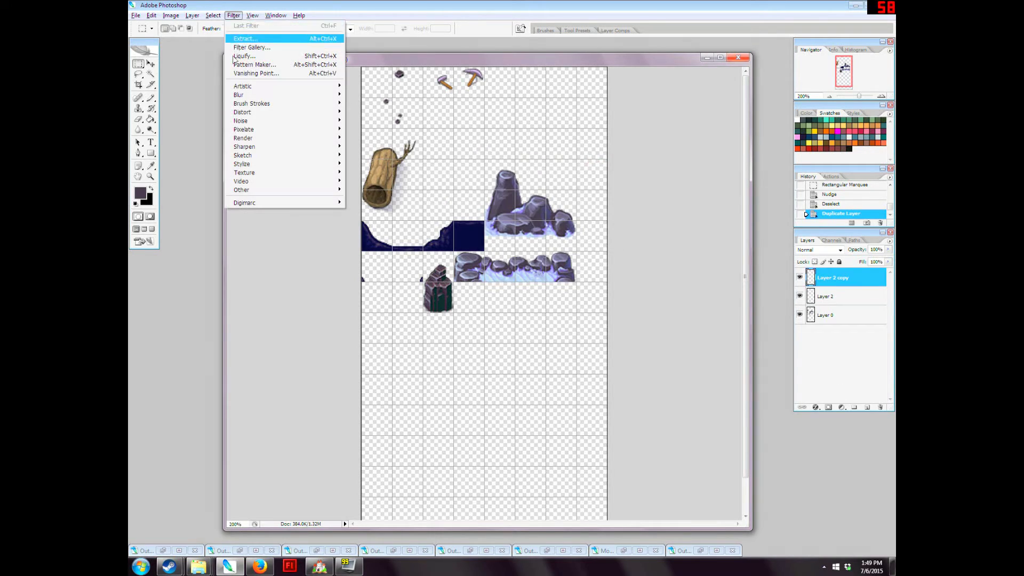
left_click(356, 149)
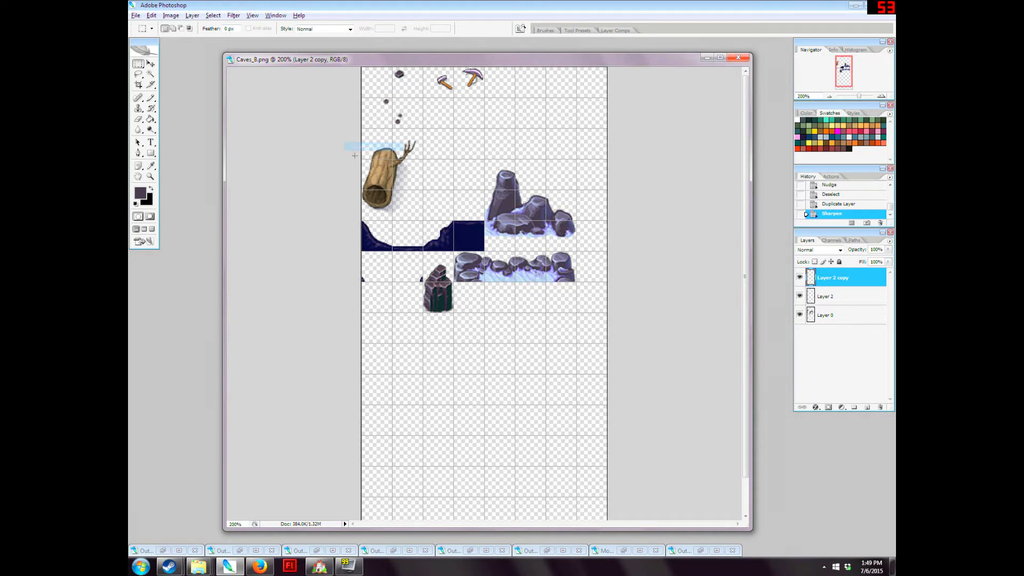
left_click(883, 249)
type("30")
left_click(824, 315, "shift")
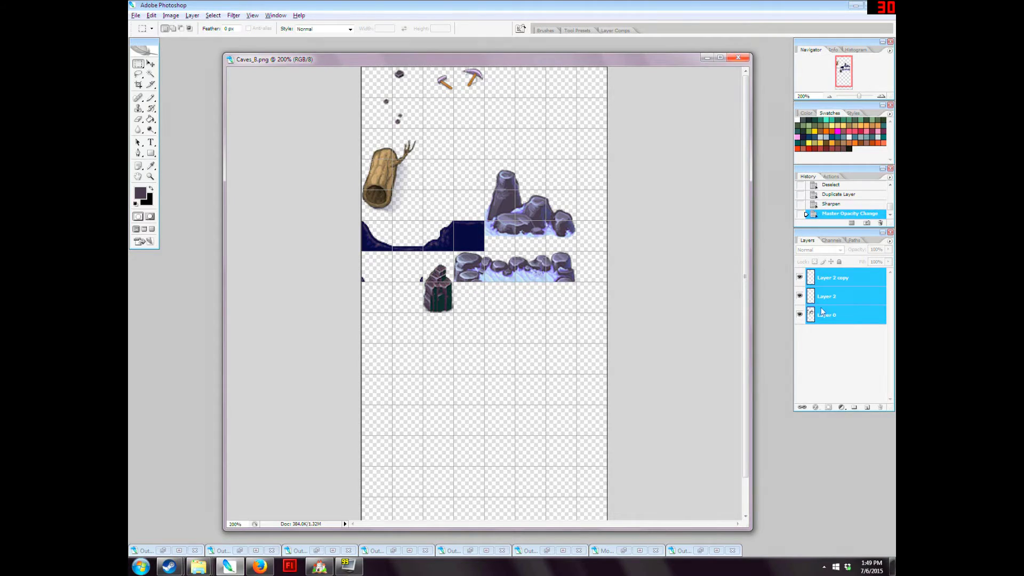
key("ctrl+e")
left_click(149, 98)
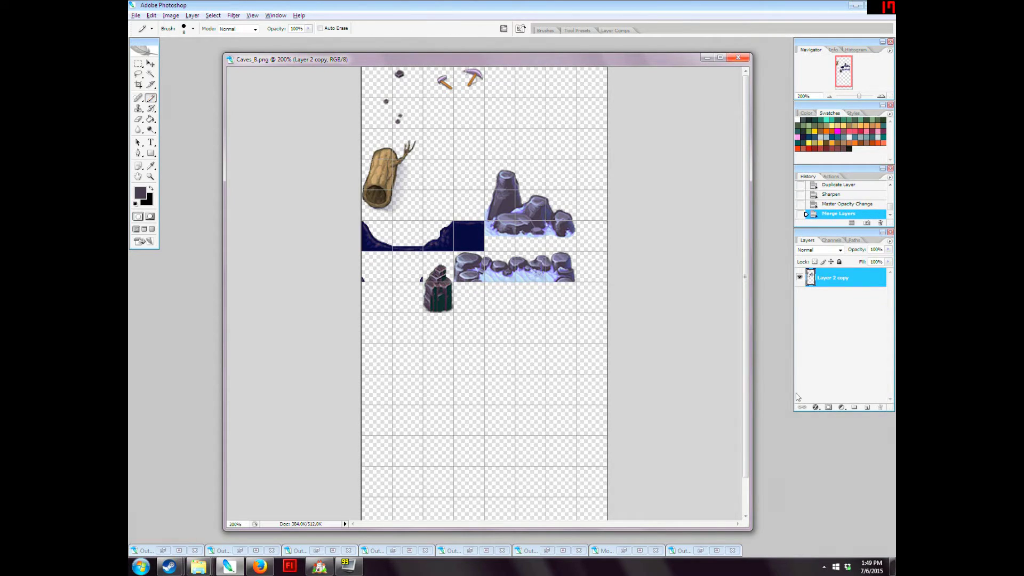
- On a new layer, outline three planks below the rocks in dark brown with a fine pencil
left_click(867, 408)
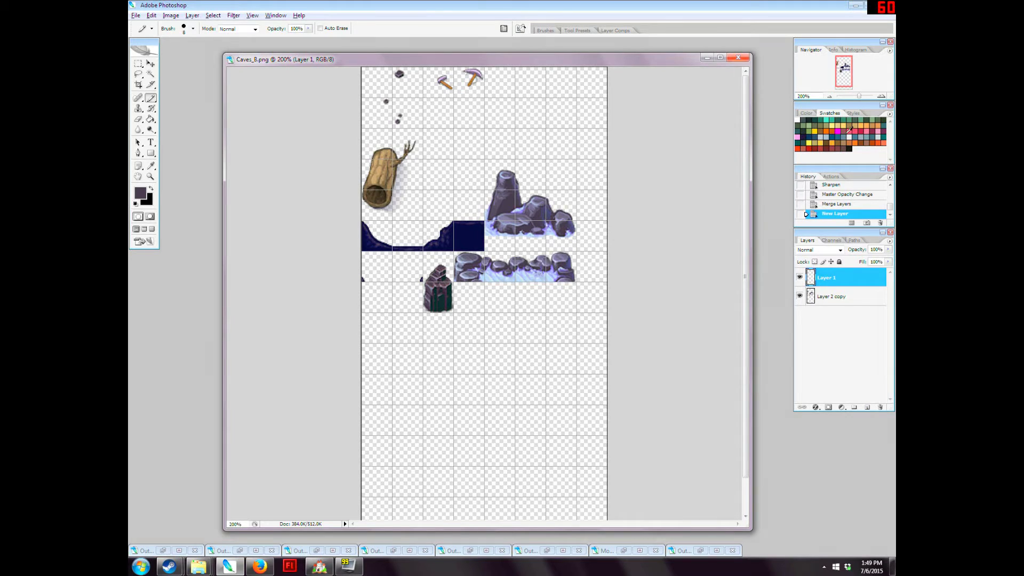
left_click(828, 137)
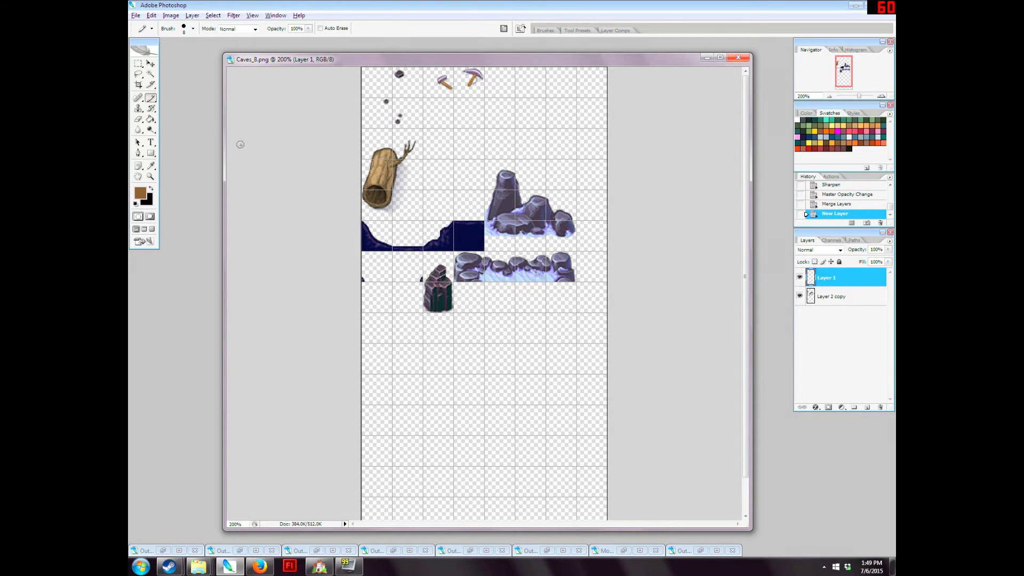
key("bracketright")
key("bracketright")
key("bracketright")
key("bracketright")
key("bracketright")
key("bracketleft")
key("bracketleft")
mouse_move(307, 59)
left_mouse_down()
mouse_move(320, 69)
mouse_move(300, 66)
left_mouse_up()
key("bracketright")
key("bracketright")
key("bracketright")
key("bracketright")
key("bracketright")
key("bracketright")
key("bracketright")
key("bracketright")
key("bracketright")
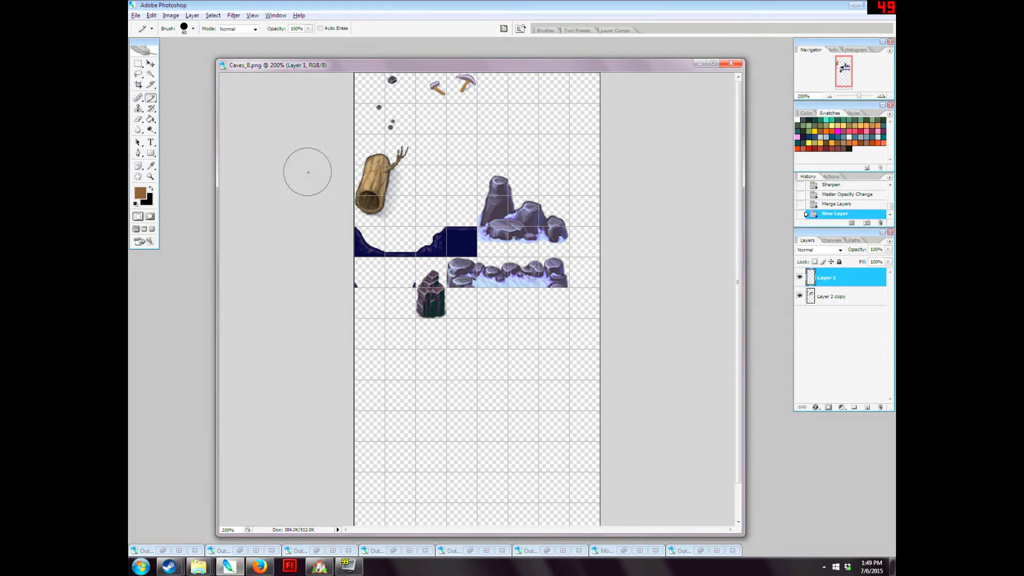
key("bracketleft")
key("bracketleft")
key("bracketleft")
key("bracketleft")
key("bracketleft")
key("bracketleft")
key("bracketleft")
key("bracketleft")
key("bracketleft")
key("bracketleft")
key("bracketleft")
key("bracketleft")
key("bracketleft")
key("bracketleft")
mouse_move(438, 406)
left_mouse_down()
mouse_move(512, 450)
mouse_move(533, 436)
mouse_move(439, 385)
mouse_move(425, 403)
mouse_move(439, 411)
left_mouse_up()
mouse_move(436, 473)
left_mouse_down()
mouse_move(393, 460)
mouse_move(396, 443)
mouse_move(439, 474)
left_mouse_up()
mouse_move(560, 368)
left_mouse_down()
mouse_move(510, 359)
mouse_move(507, 348)
mouse_move(552, 344)
mouse_move(564, 371)
left_mouse_up()
- Add lighter-brown inner rims to the upper, diagonal and small planks
left_click(139, 195)
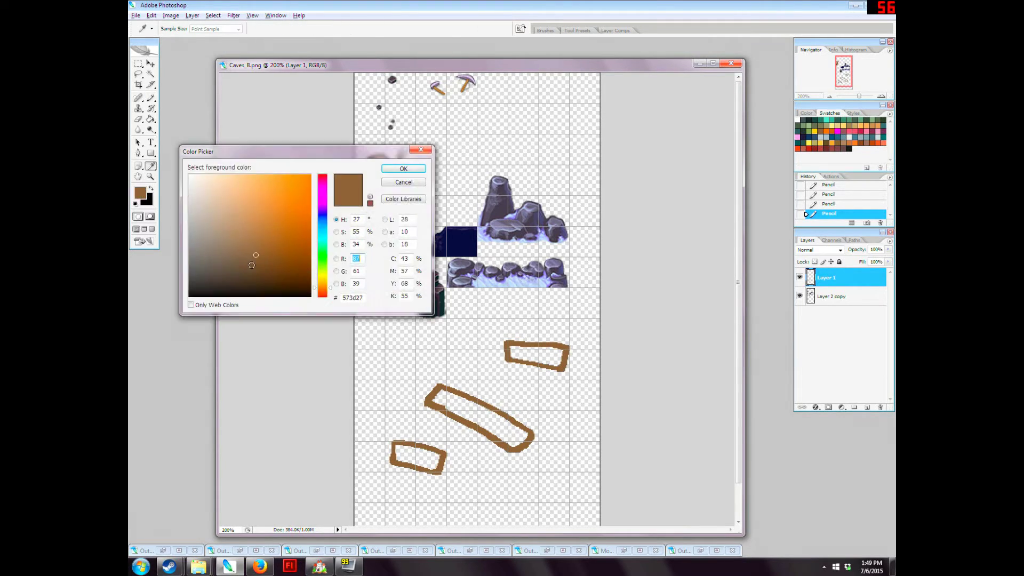
left_click(262, 233)
left_click(400, 168)
left_click_drag(508, 354, 556, 364)
left_click_drag(434, 403, 519, 442)
left_click_drag(398, 459, 428, 468)
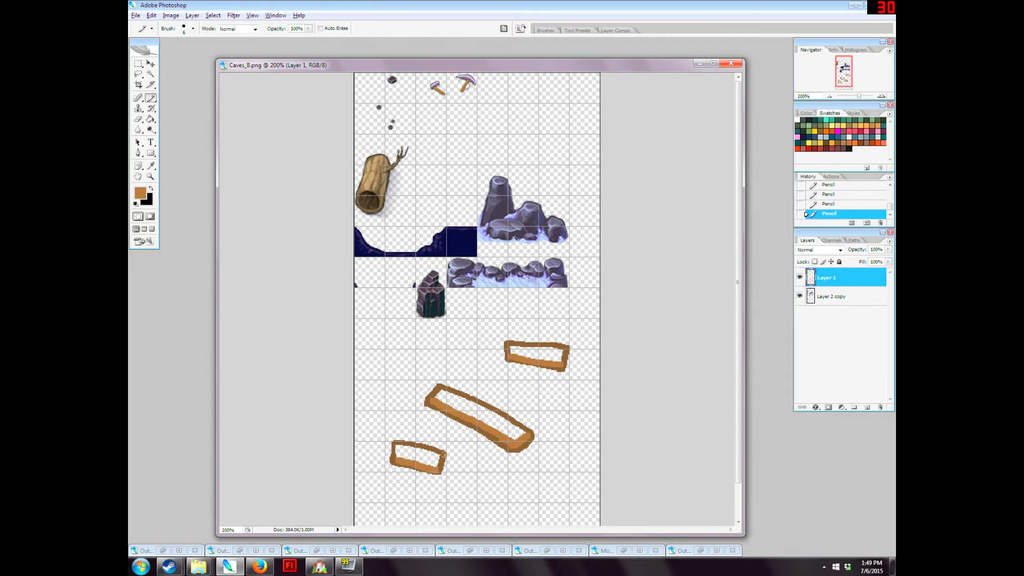
- Fill all three planks with light orange using the Paint Bucket
left_click(141, 193)
left_click(256, 204)
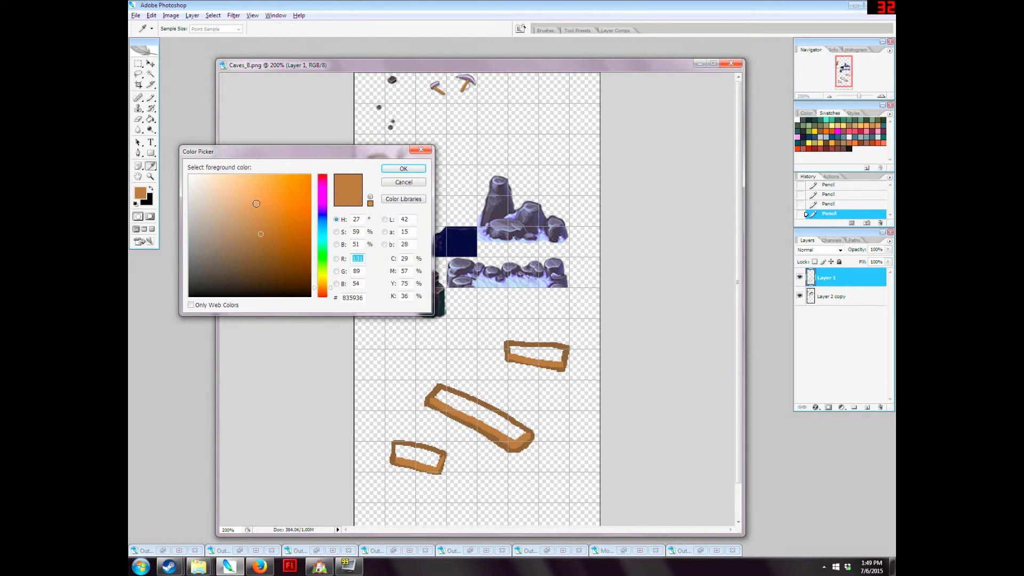
left_click(404, 167)
left_click(151, 119)
left_click(534, 354)
left_click(479, 418)
left_click(418, 458)
left_click(135, 204)
left_click(150, 98)
- On a new layer beneath the planks, pencil black shadows along each plank's edges
left_click(867, 407, "ctrl")
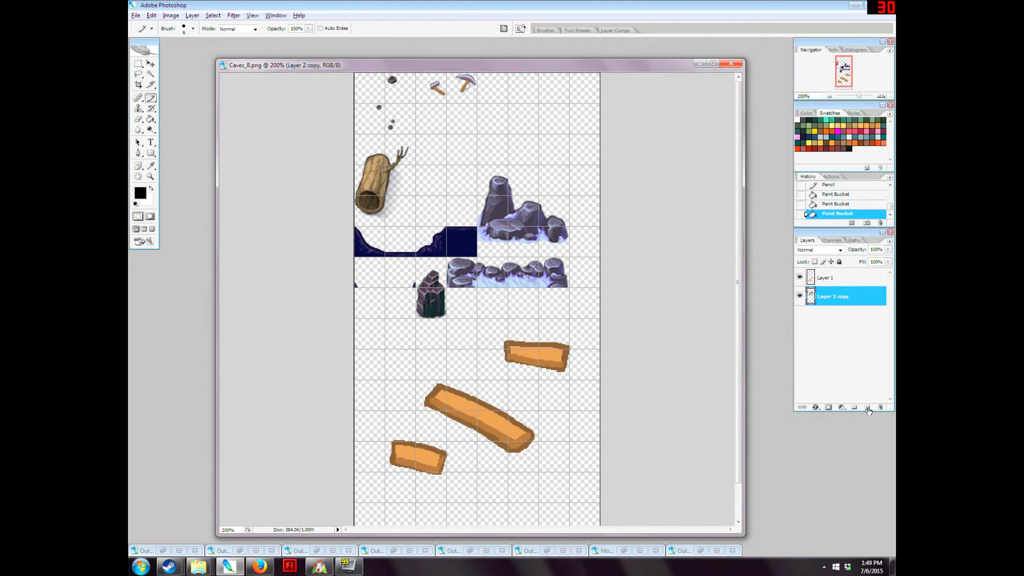
left_click(507, 365)
left_click(567, 373, "shift")
left_click(572, 354, "shift")
mouse_move(427, 410)
left_mouse_down()
mouse_move(512, 456)
mouse_move(532, 444)
left_mouse_up()
mouse_move(447, 456)
left_mouse_down()
mouse_move(446, 477)
mouse_move(396, 469)
left_mouse_up()
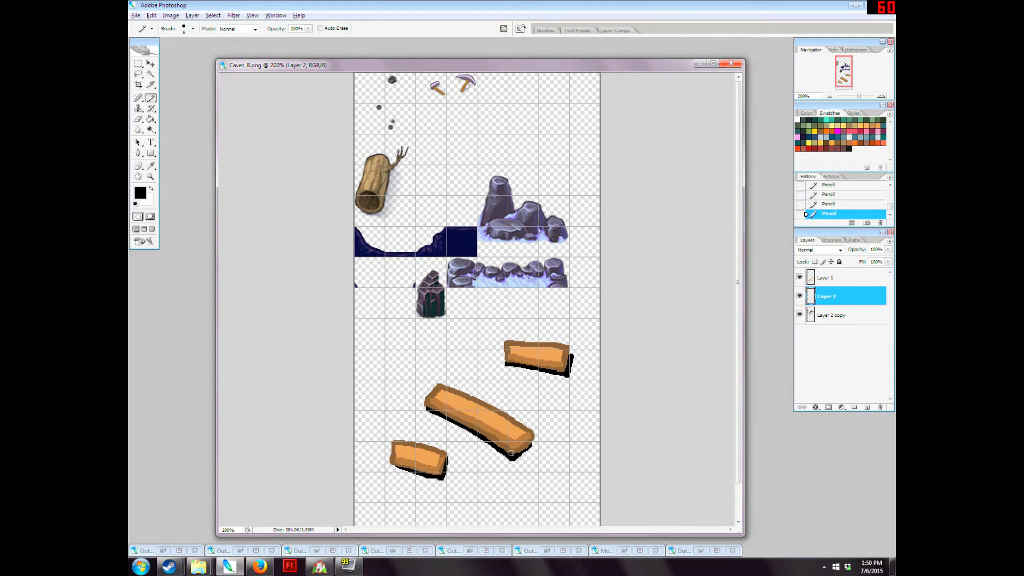
- Set the shadow layer to 20% opacity, merge it into Layer 1, and shrink the planks to about 21%
left_click(877, 249)
type("20")
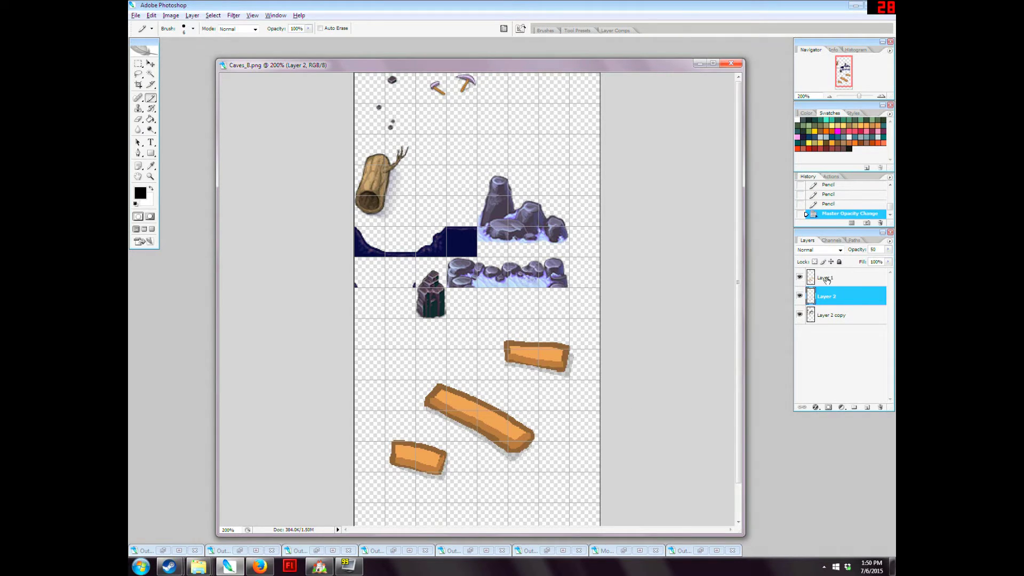
left_click(825, 278, "shift")
key("ctrl+e")
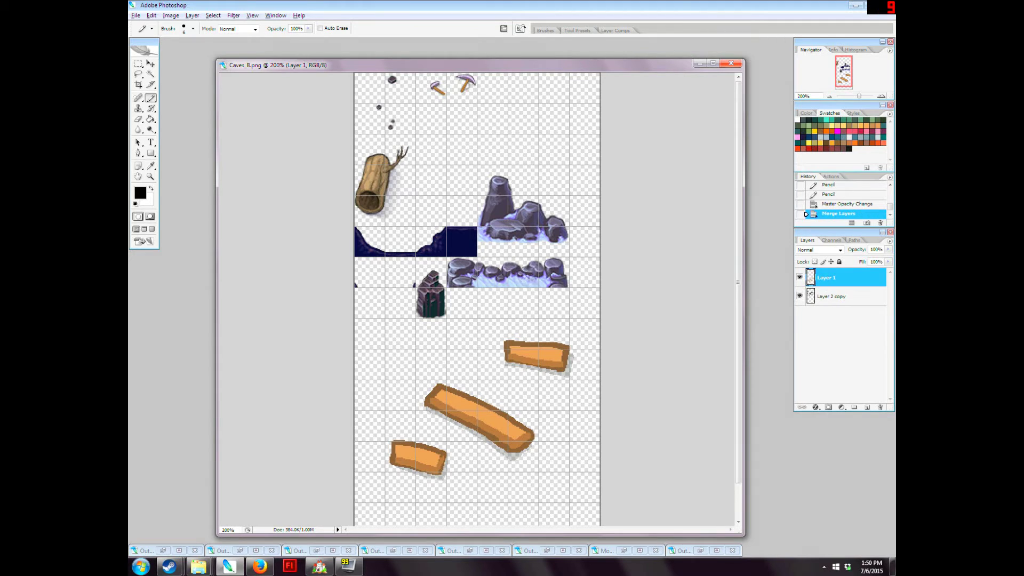
left_click_drag(353, 66, 348, 60)
key("ctrl+t")
left_click_drag(388, 335, 424, 104)
- Apply the resize, then rearrange the small planks by pasting, moving and erasing pieces, and merge
key("Return")
key("l")
left_click_drag(425, 126, 435, 129)
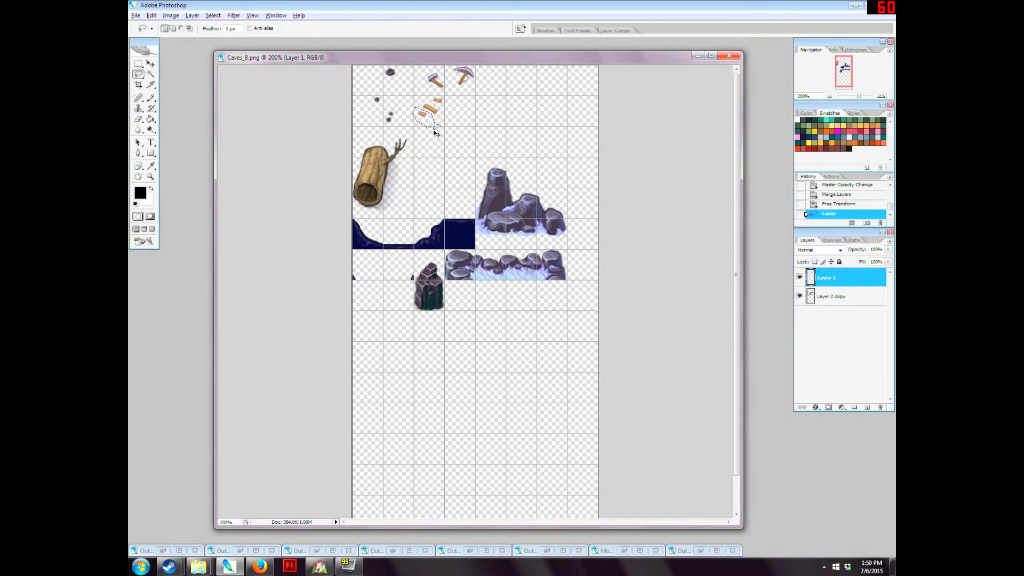
key("ctrl+b")
left_click(593, 182)
key("ctrl+v")
left_click(150, 63)
left_click_drag(425, 150, 422, 150)
left_click(138, 74)
key("Delete")
left_click(826, 297, "shift")
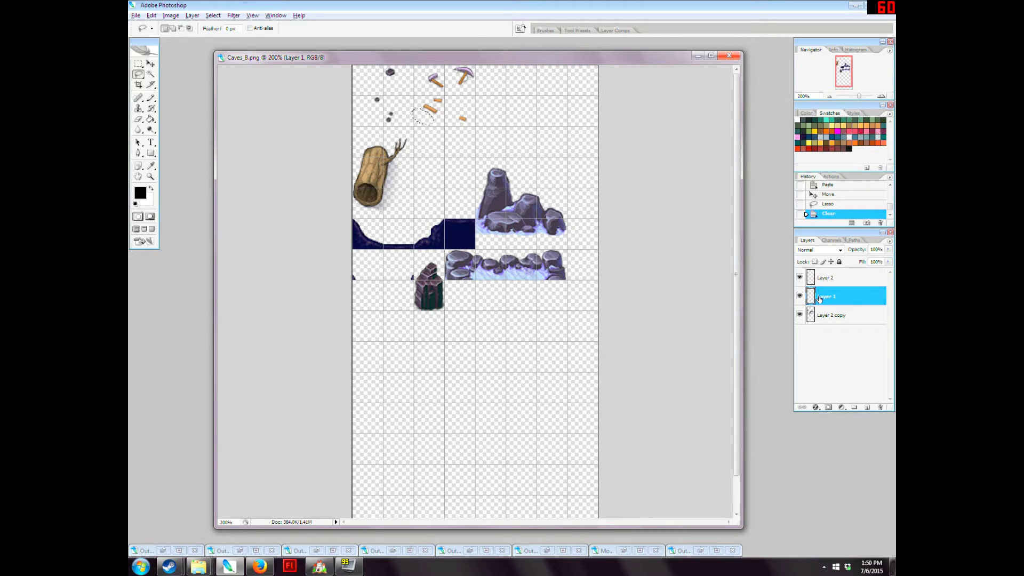
key("ctrl+e")
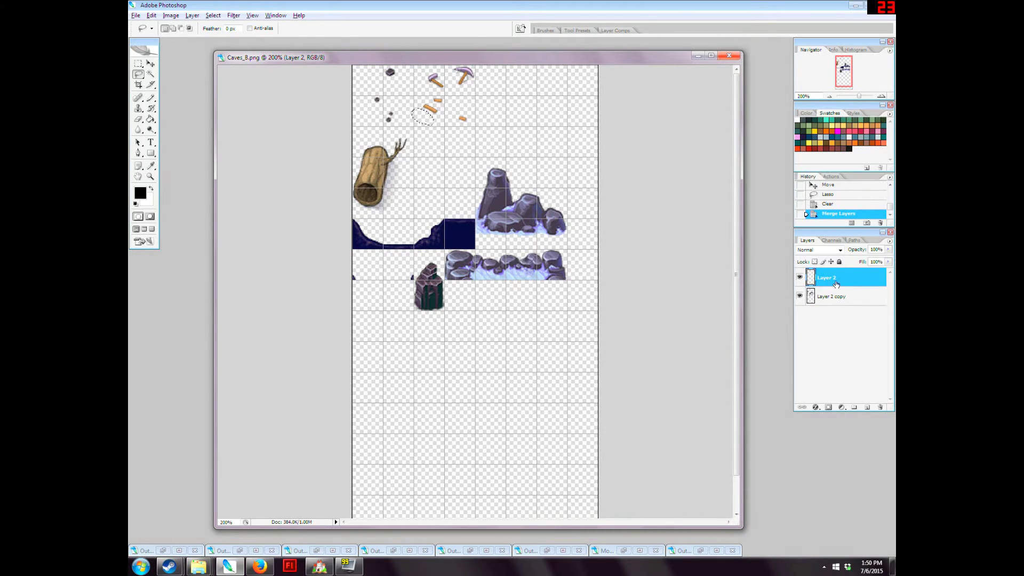
- Duplicate the plank layer and apply Sharpen to it twice
right_click(836, 278)
left_click(816, 307)
key("Return")
left_click(213, 15)
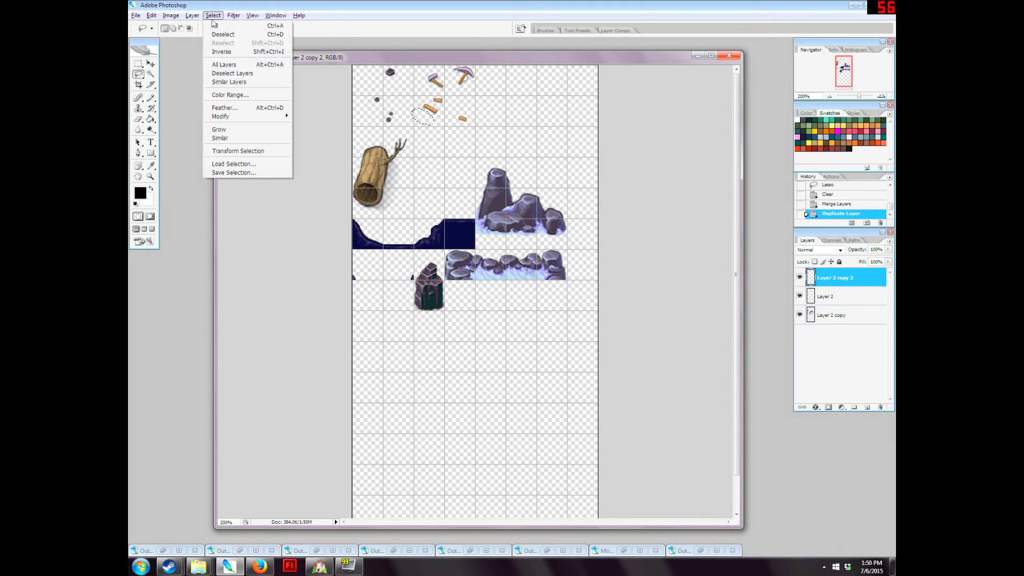
left_click(244, 28)
left_click(213, 15)
left_click(219, 34)
left_click(234, 15)
left_click(235, 27)
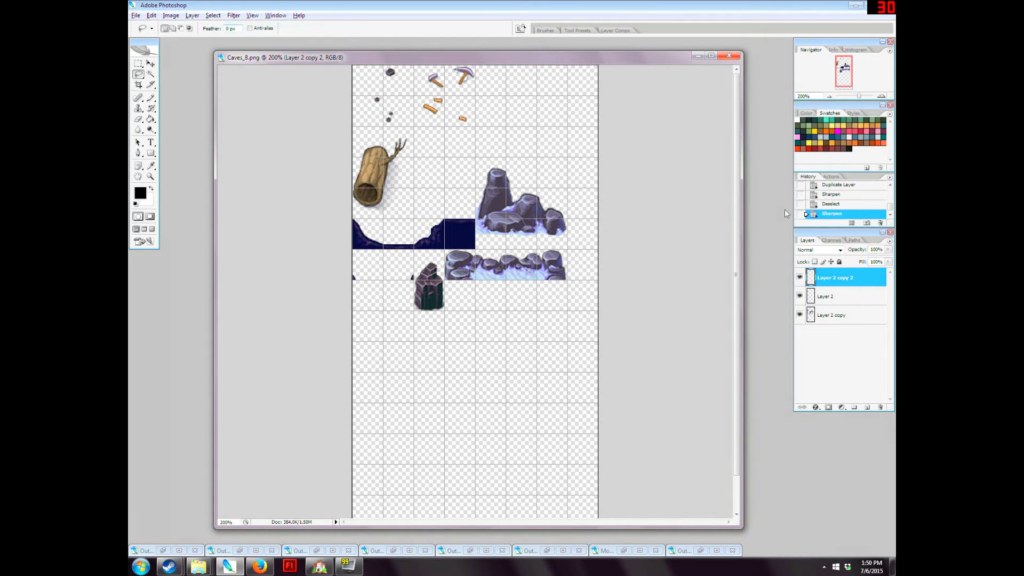
- Set the top layer to 40% opacity and merge all three layers into one
key("4")
left_click(824, 317, "shift")
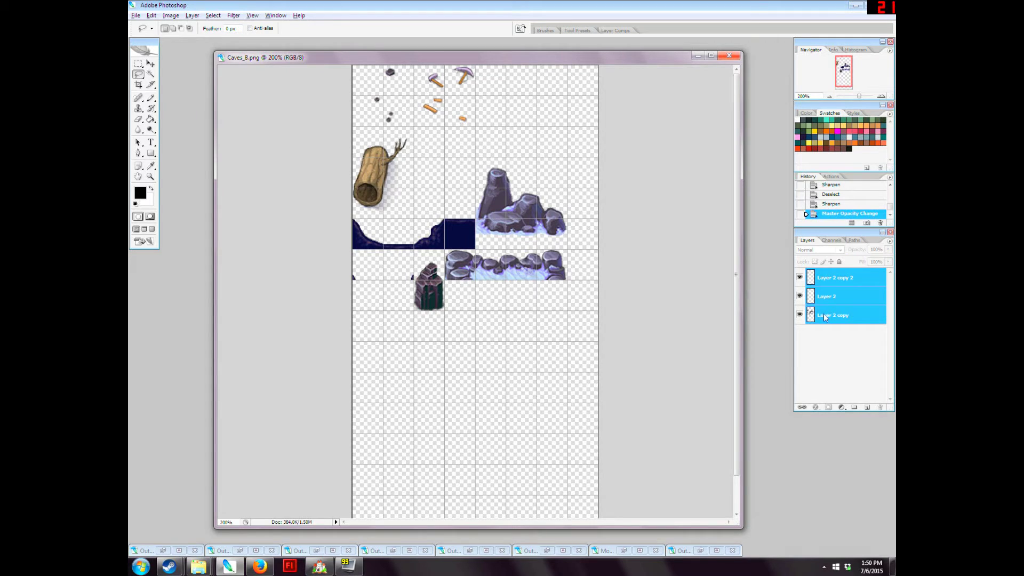
key("ctrl+e")
left_click(136, 16)
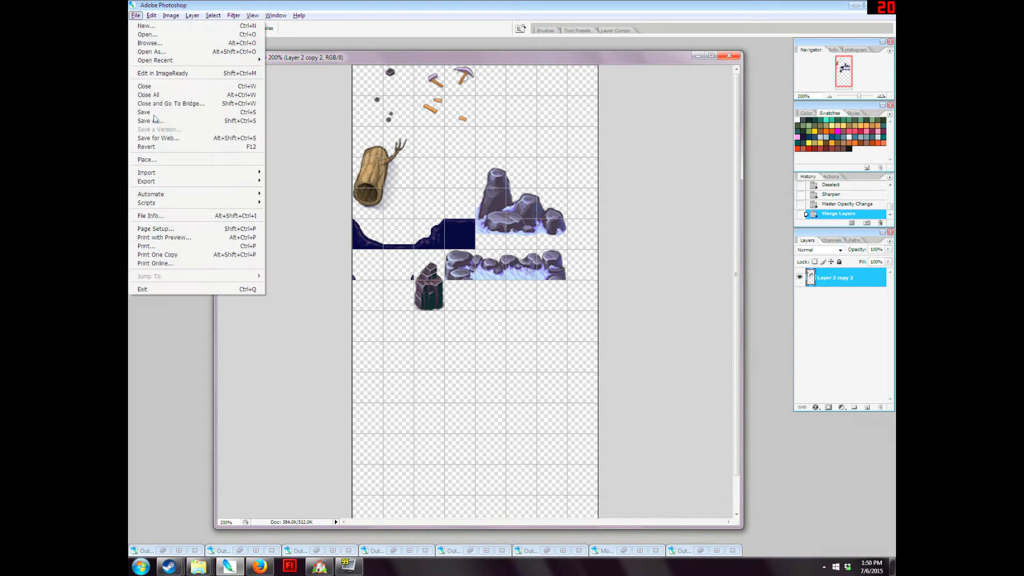
- Save Caves_B, then mark the new top-row B tile of the 006:Cave tileset impassable
left_click(150, 112)
left_click(319, 566)
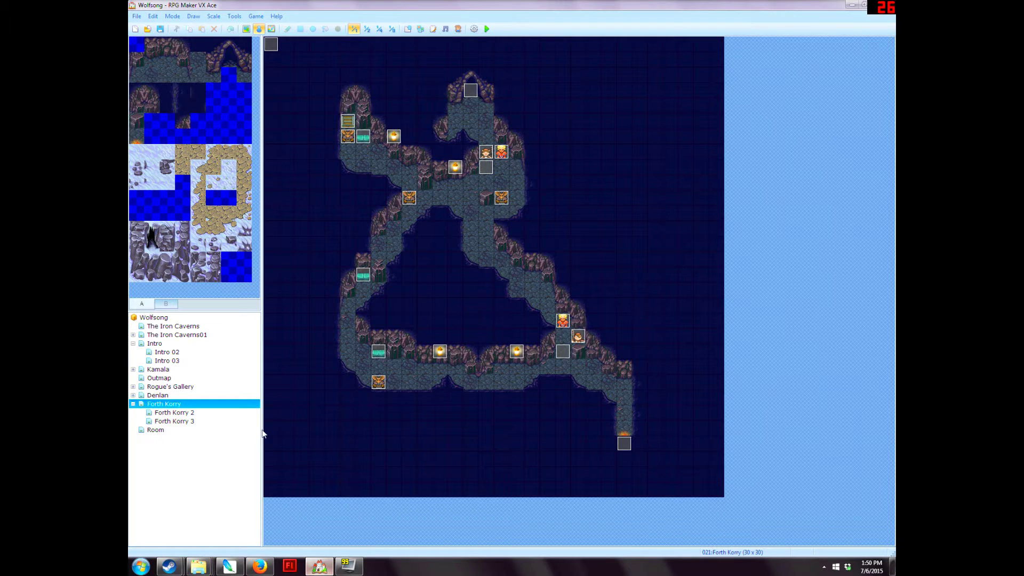
left_click(407, 29)
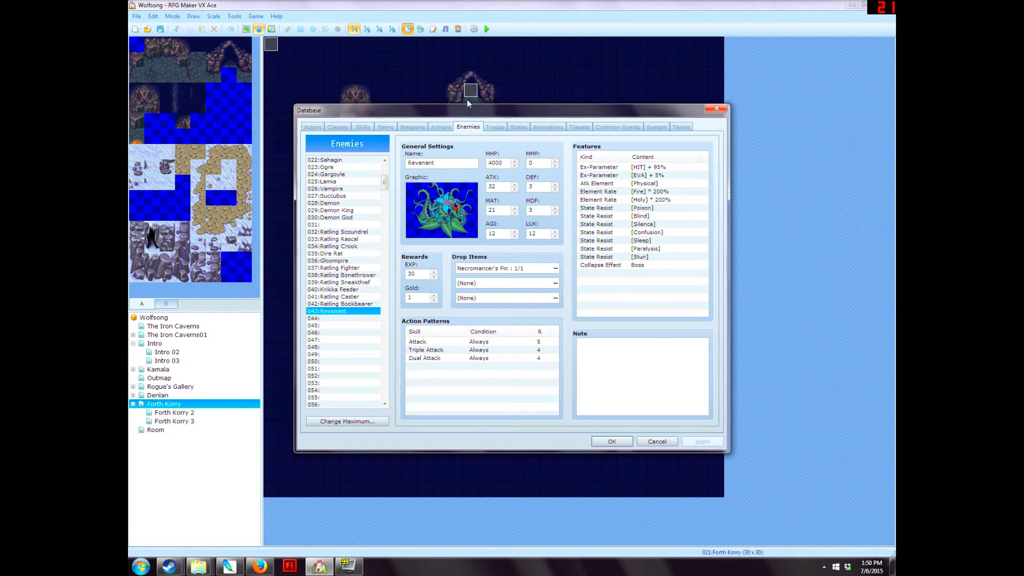
left_click(579, 127)
left_click(548, 127)
left_click(579, 127)
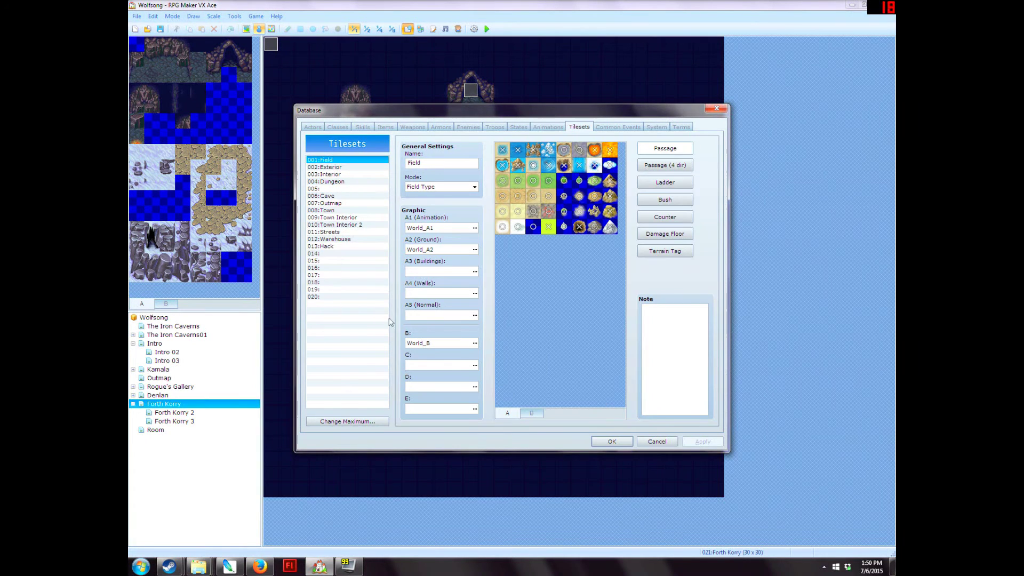
left_click(325, 197)
left_click(532, 415)
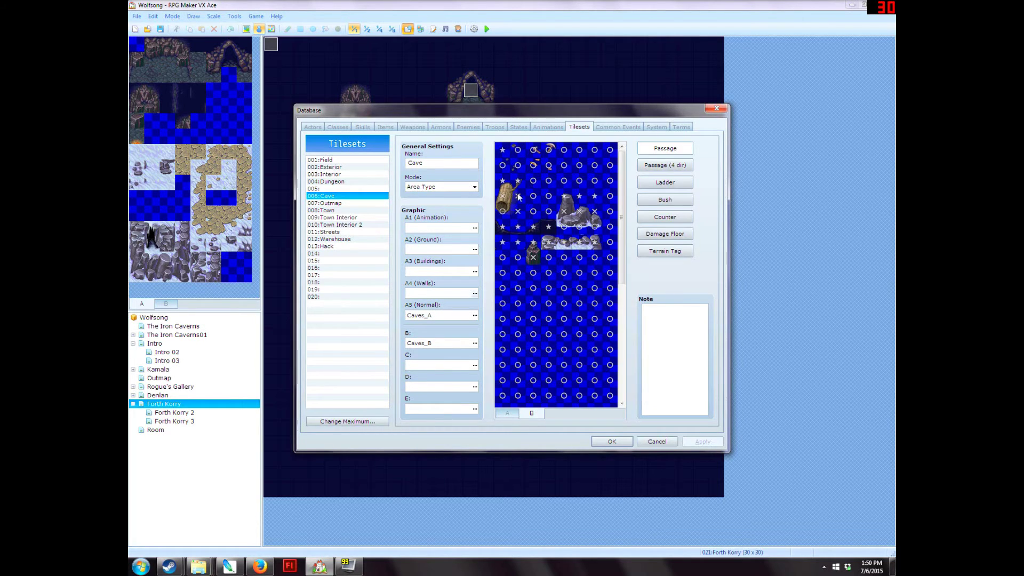
left_click(549, 150)
left_click(613, 442)
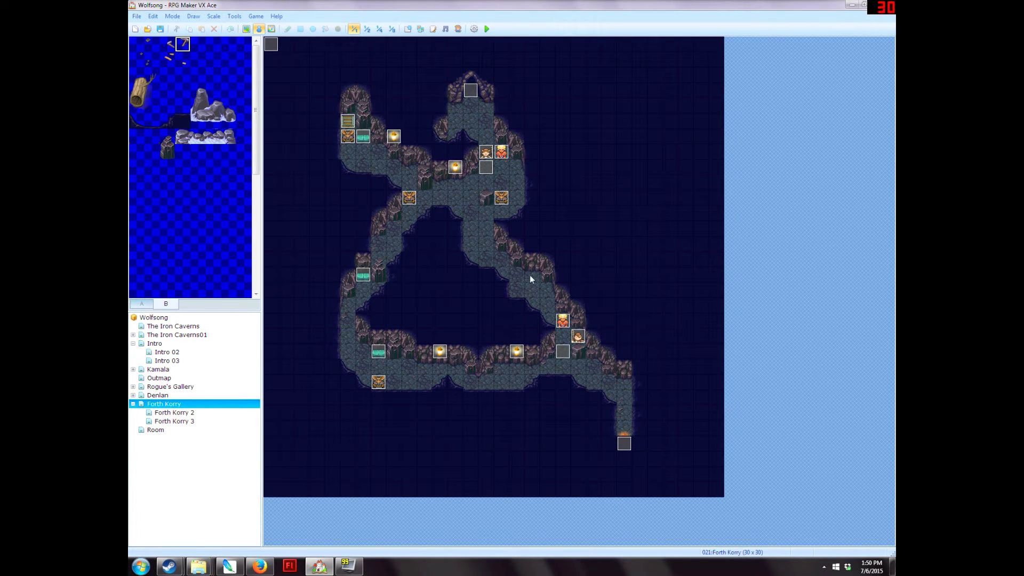
- Paint curved tiles and a pickaxe onto the Forth Korry cave walls, plus a small prop at the top
key("F5")
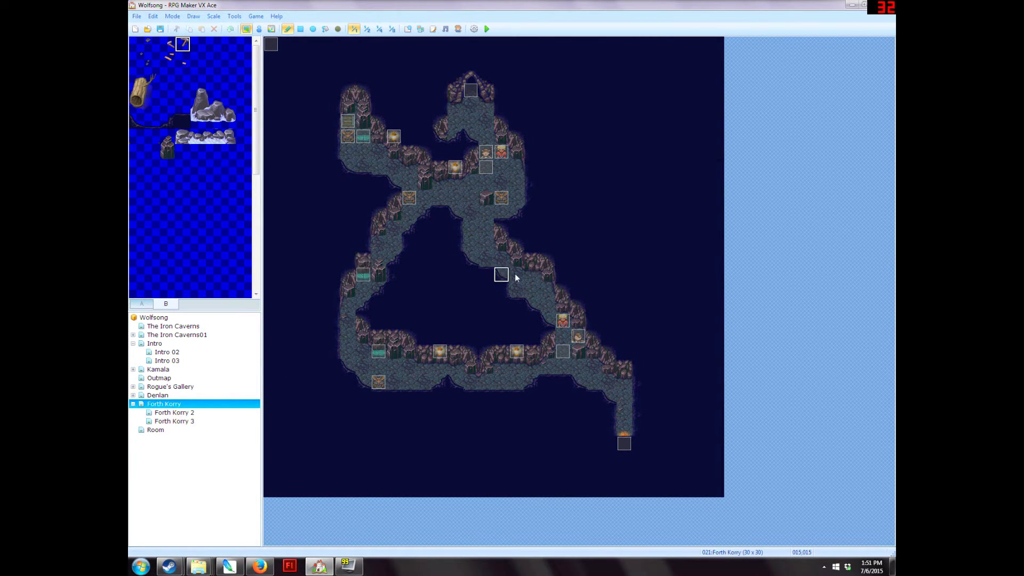
left_click(548, 275)
left_click(593, 350)
left_click(604, 369)
left_click(623, 381)
key("ctrl+z")
left_click(471, 371)
key("ctrl+z")
left_click(548, 274)
left_click(486, 105)
- Change the top-row Cave B tile's passage setting again in the database
left_click(408, 30)
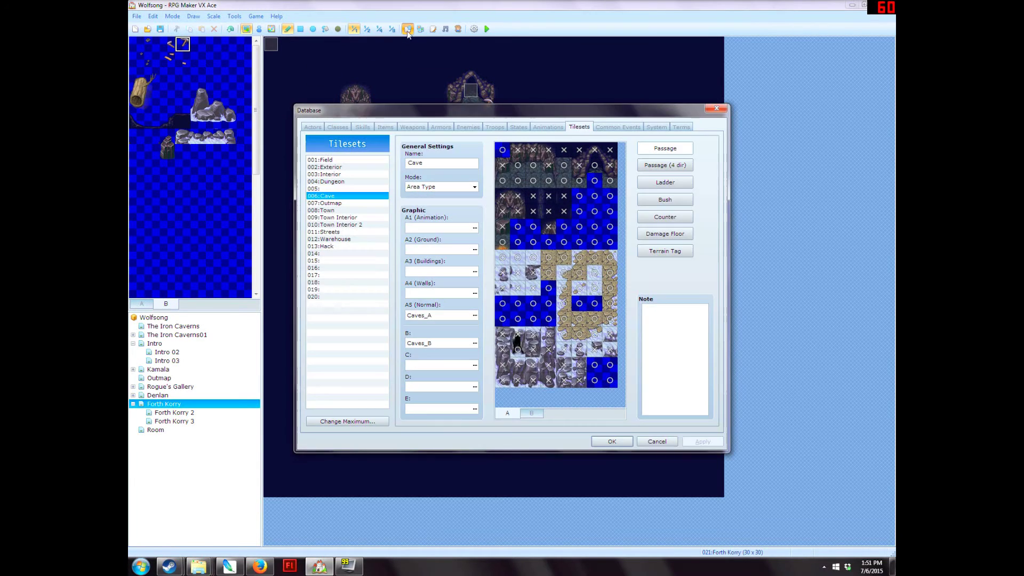
left_click(531, 413)
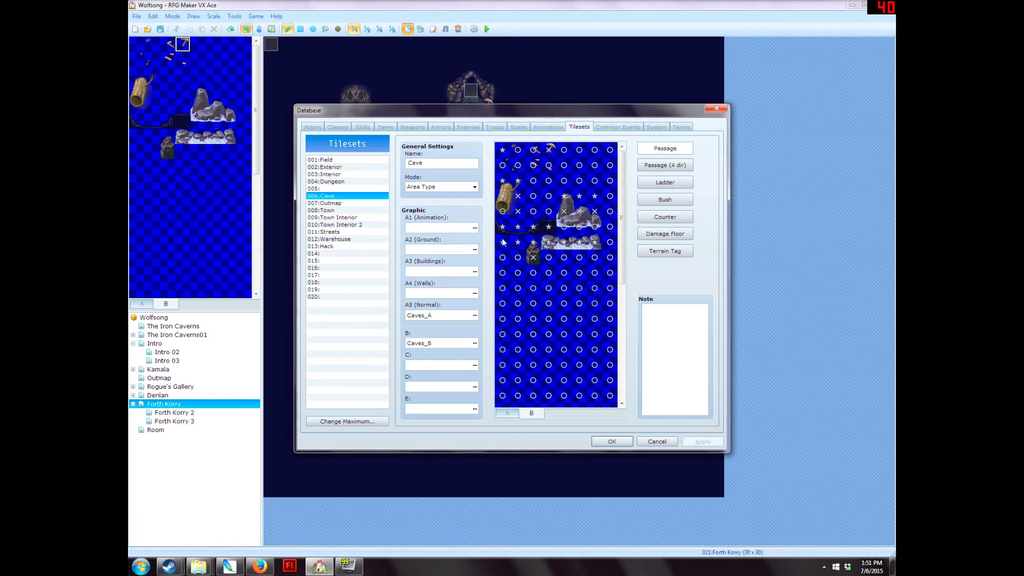
left_click(549, 151)
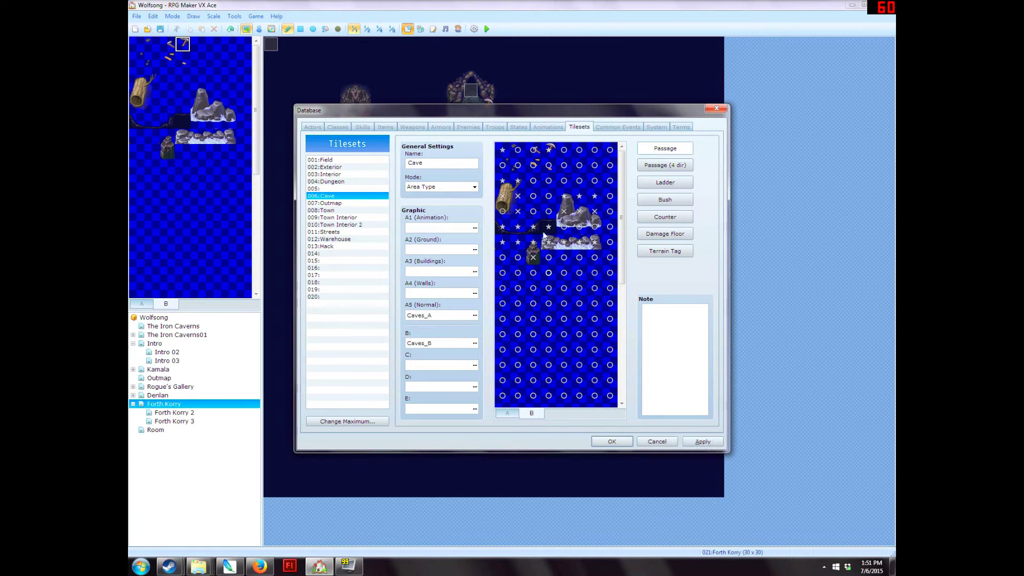
left_click(612, 441)
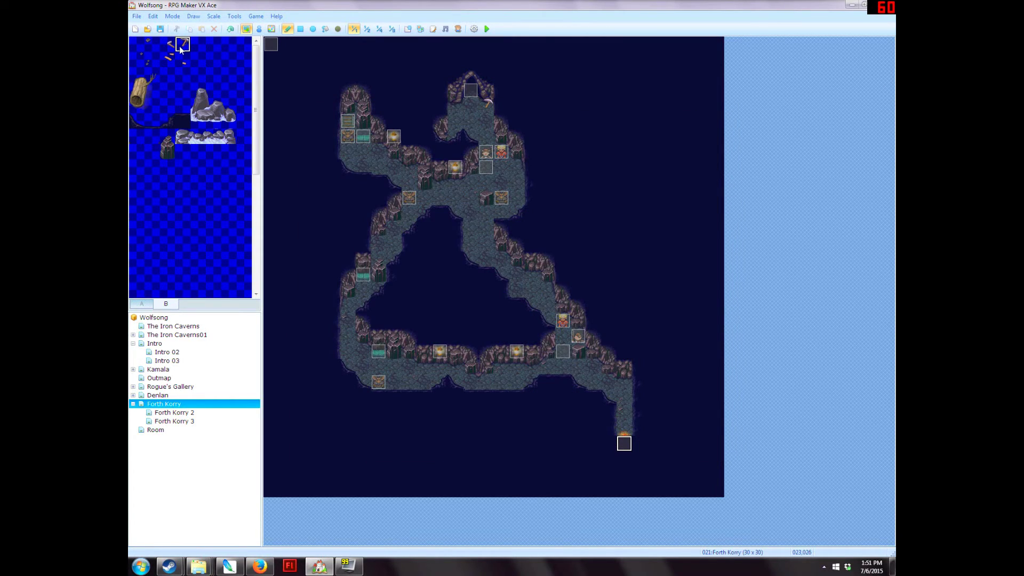
- Scatter pickaxe props across the lower, upper, central and right areas of the Forth Korry 2 cave
left_click(167, 44)
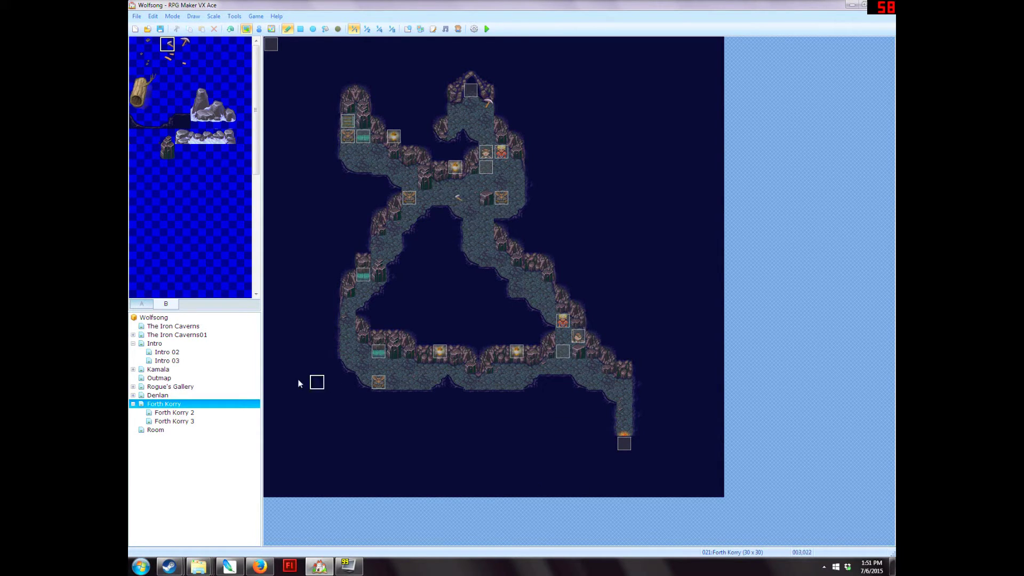
left_click(167, 414)
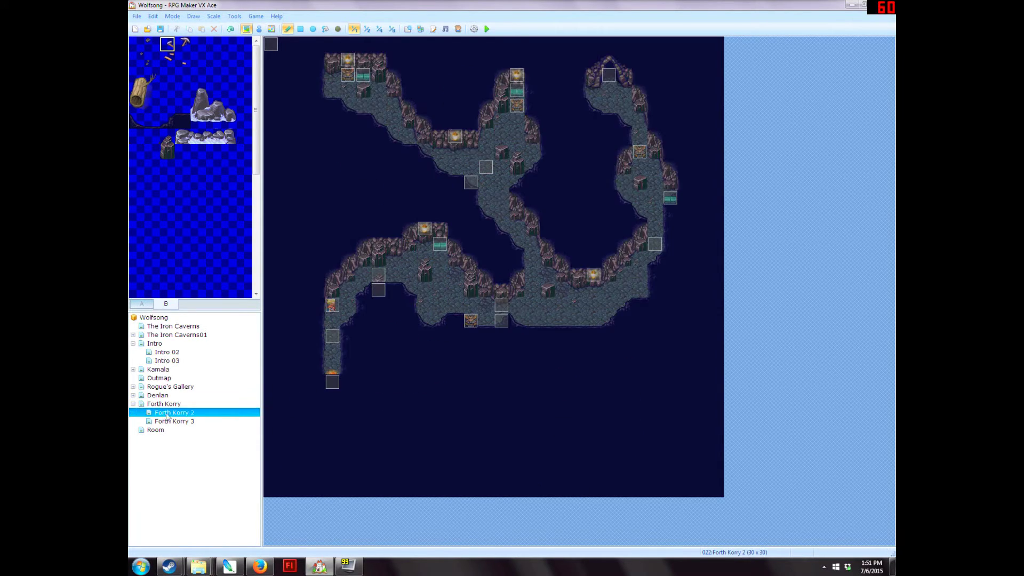
left_click(440, 306)
left_click(182, 44)
left_click(394, 91)
left_click(471, 154)
left_click(597, 311)
- Place mining props and a plank tile on the Forth Korry 3 map
left_click(142, 305)
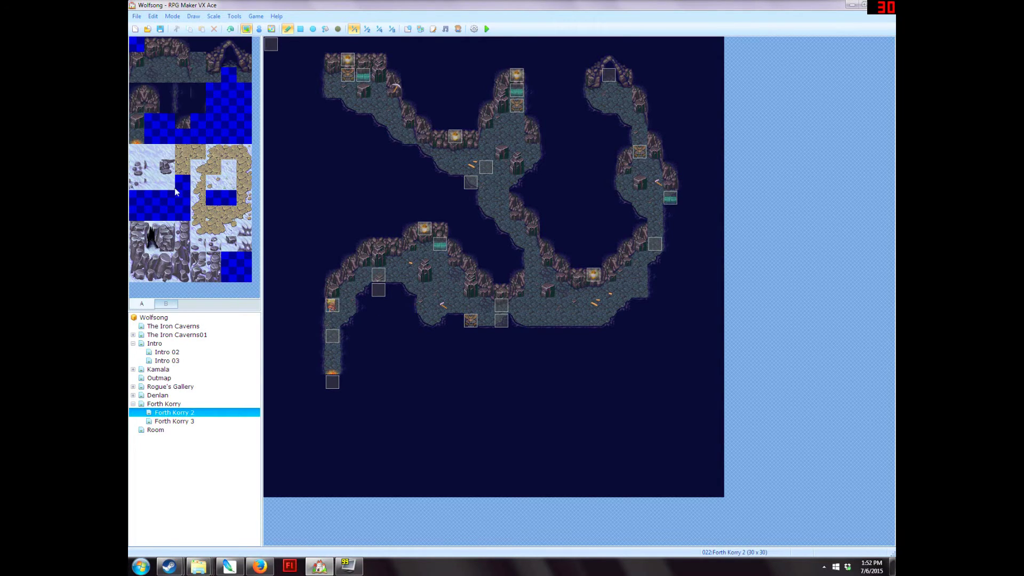
left_click(198, 76)
left_click(166, 304)
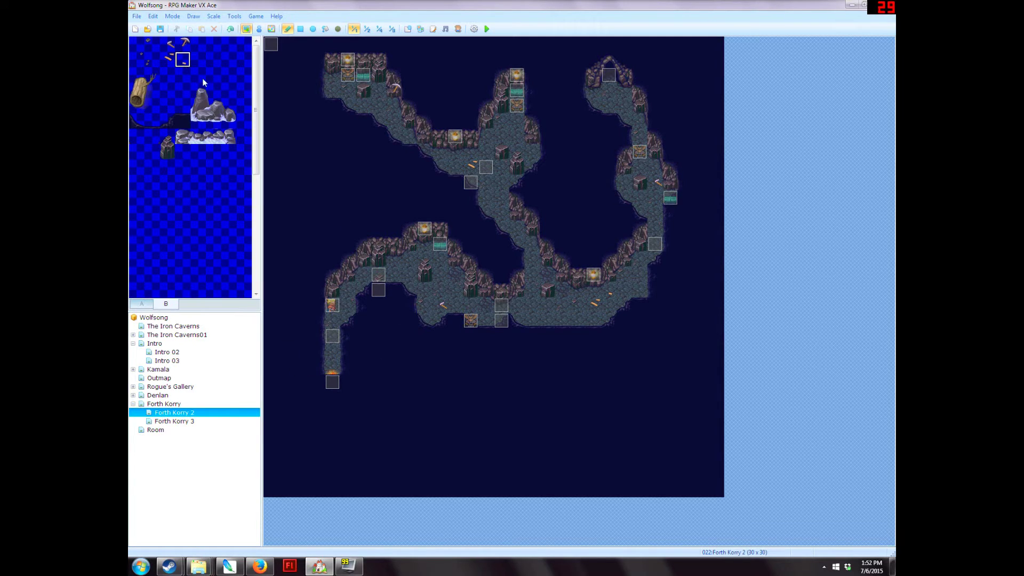
left_click(167, 422)
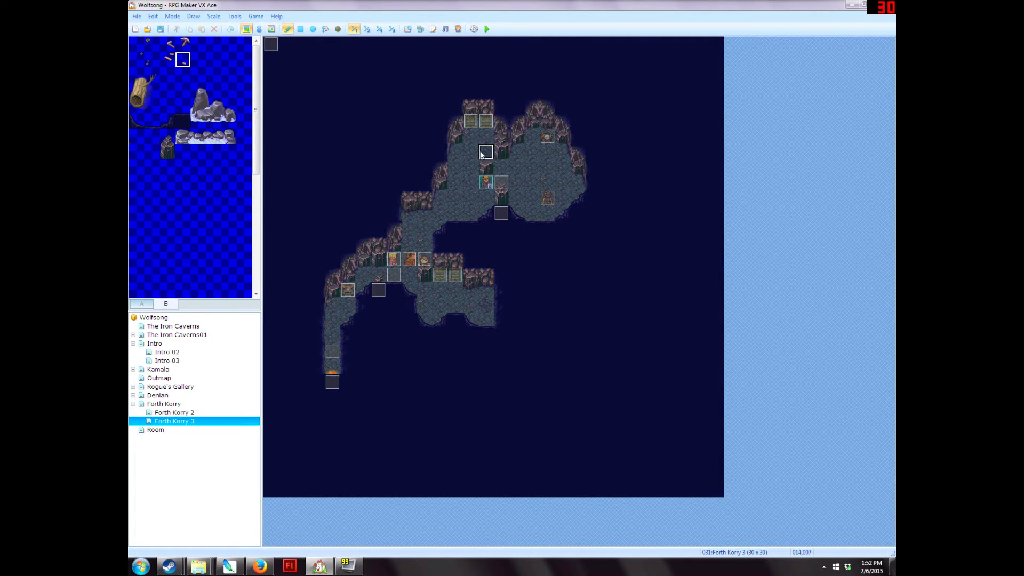
left_click(482, 154)
left_click(167, 59)
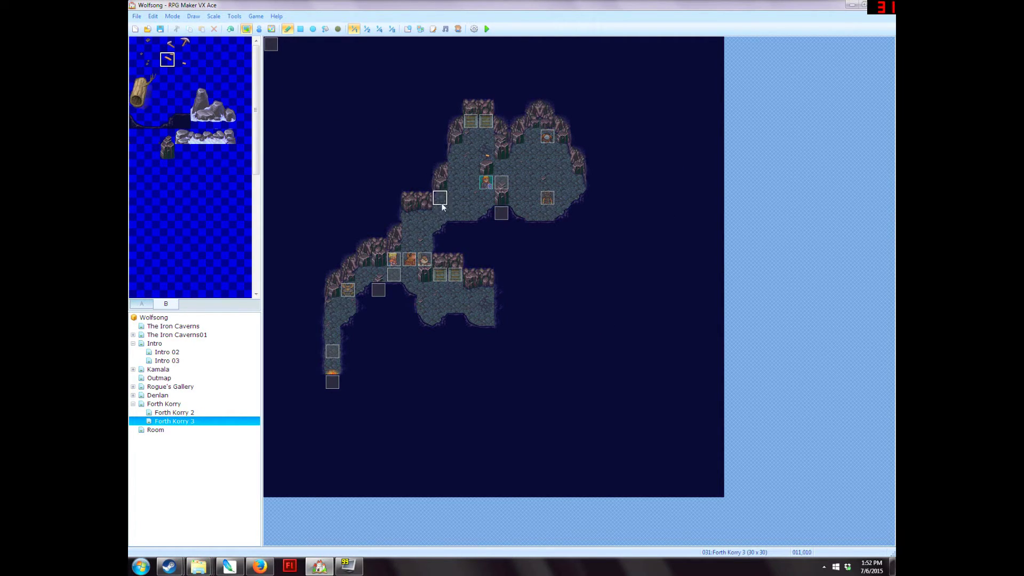
left_click(471, 302)
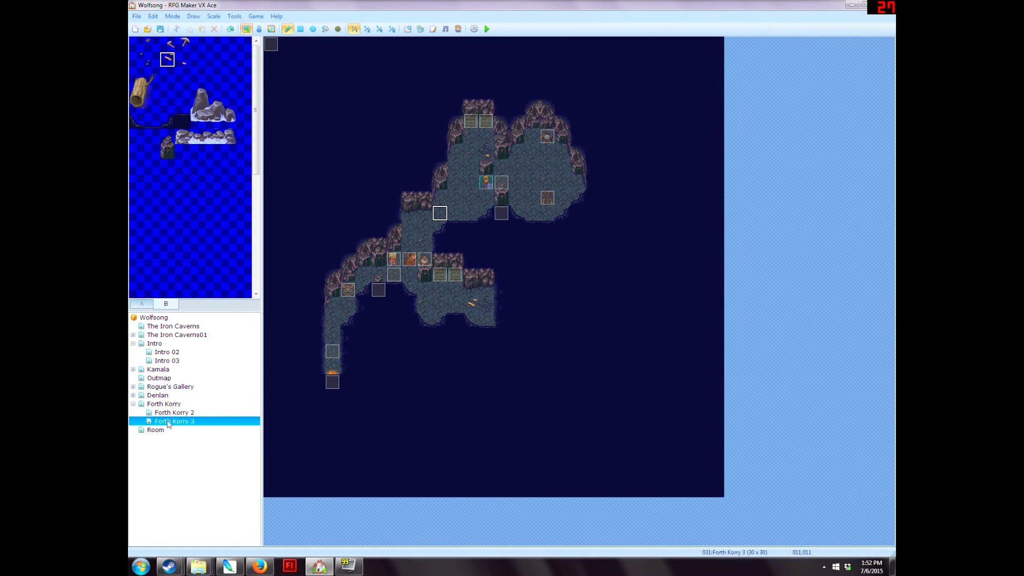
- Place two pickaxes on the Forth Korry cave floor, then return to the tileset in Photoshop
left_click(158, 412)
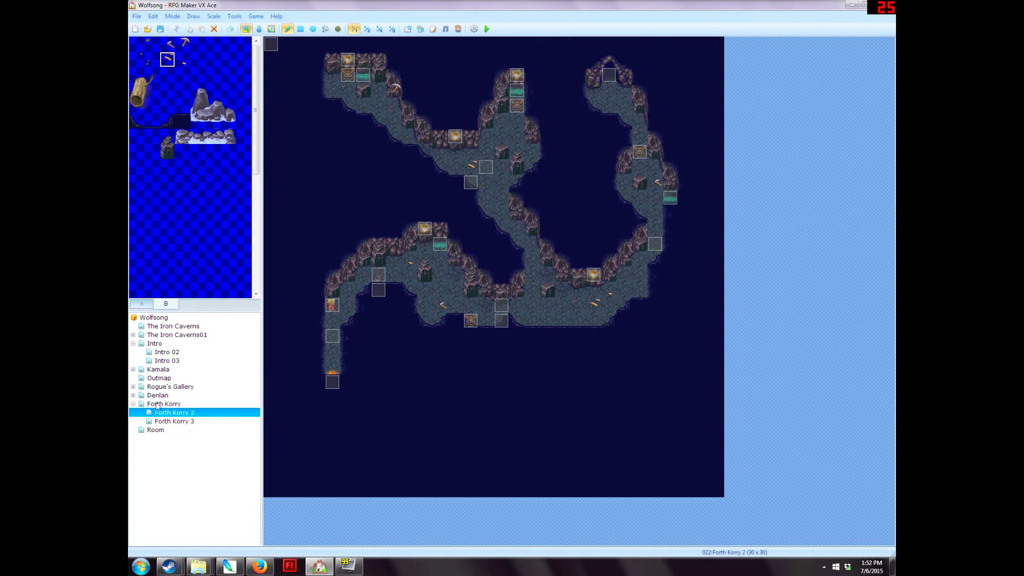
left_click(158, 405)
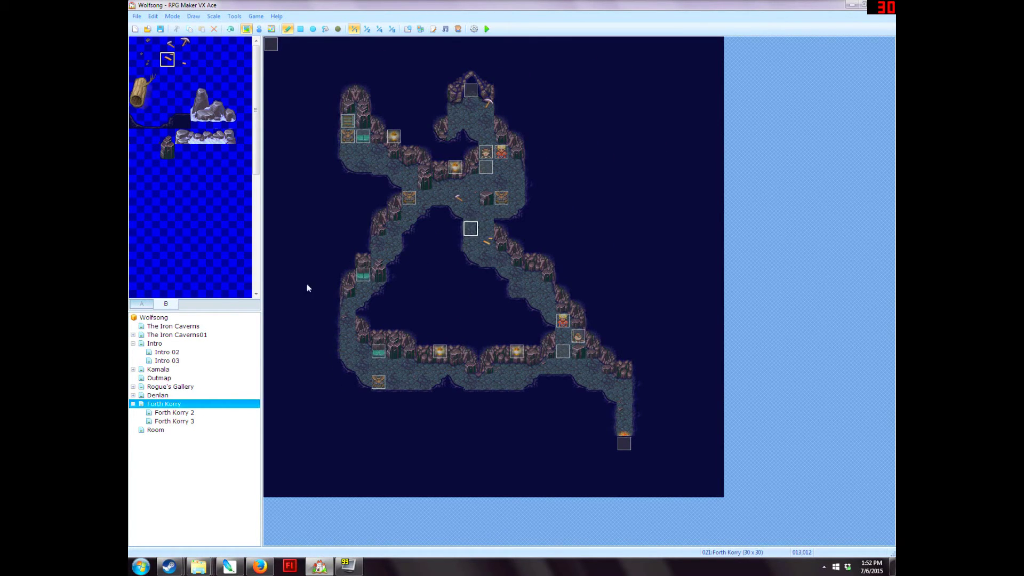
left_click(349, 351)
left_click(172, 43)
left_click(424, 372)
left_click(159, 353)
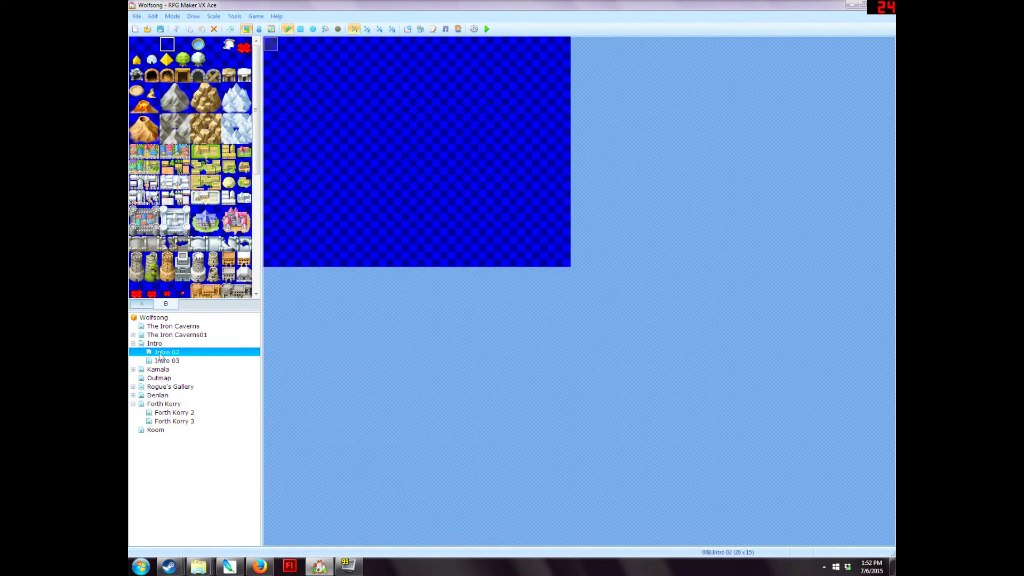
left_click(160, 336)
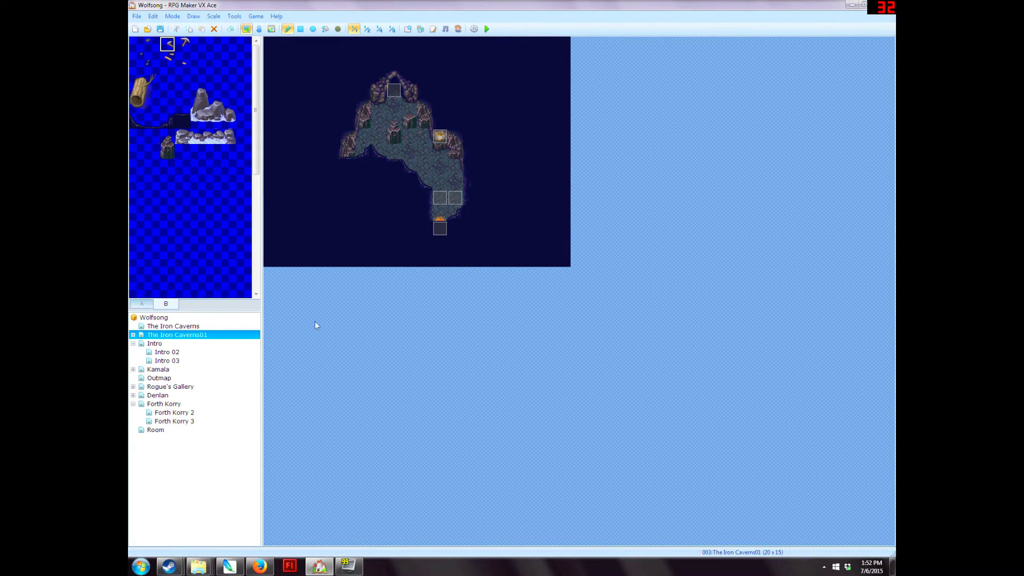
left_click(160, 406)
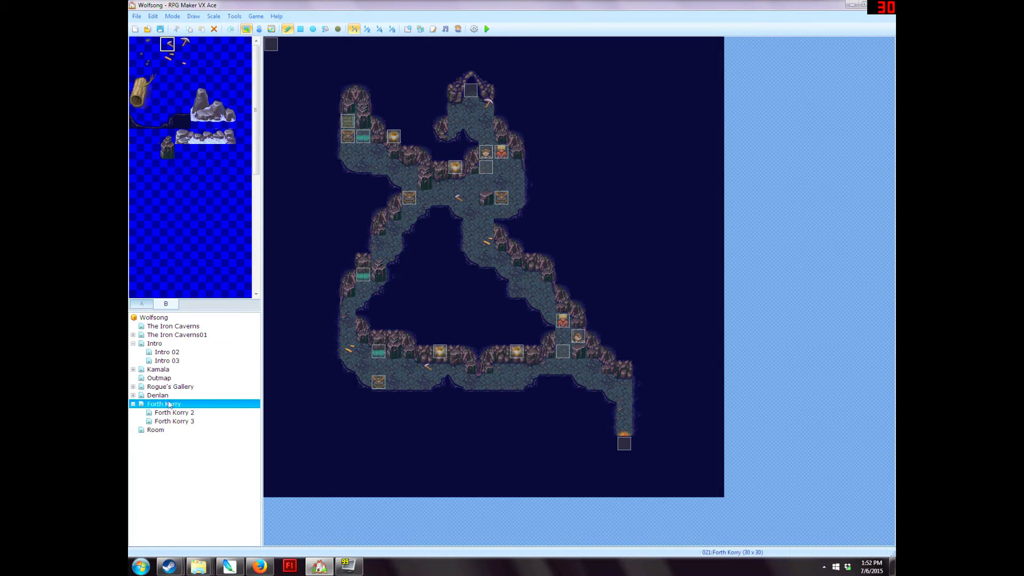
left_click(229, 566)
left_click(150, 98)
- On a new layer, outline two tall ladder posts in teal
left_click(867, 407)
scroll(496, 293, "down", 2)
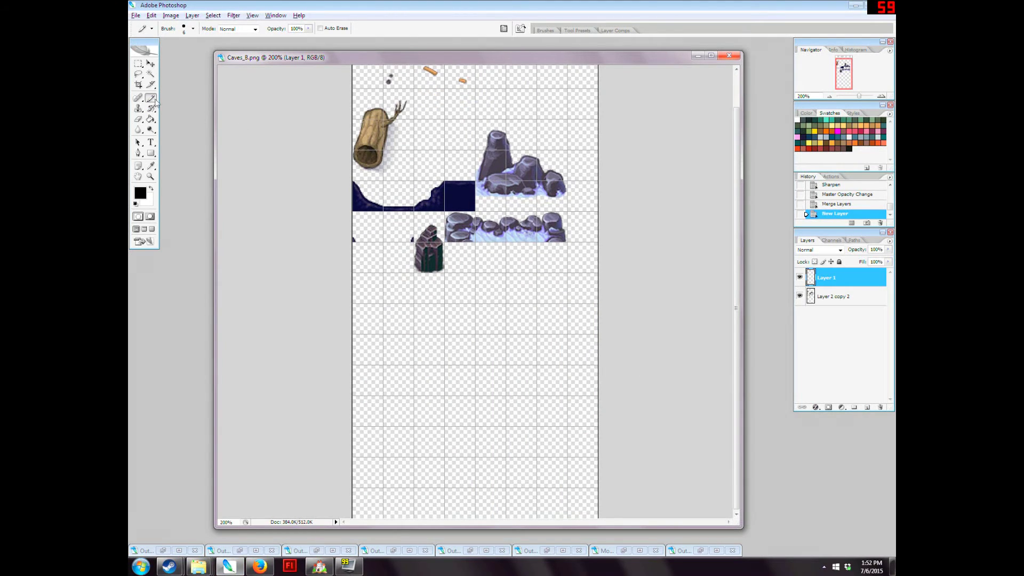
left_click(845, 133)
left_click(836, 138)
mouse_move(521, 316)
left_mouse_down()
mouse_move(521, 479)
mouse_move(510, 486)
mouse_move(513, 300)
mouse_move(528, 307)
mouse_move(522, 315)
left_mouse_up()
mouse_move(505, 488)
left_mouse_down()
mouse_move(524, 490)
mouse_move(510, 493)
left_mouse_up()
mouse_move(420, 308)
left_mouse_down()
mouse_move(432, 459)
mouse_move(417, 488)
mouse_move(421, 310)
left_mouse_up()
- Fill both ladder posts with a lighter blue
left_click(140, 193)
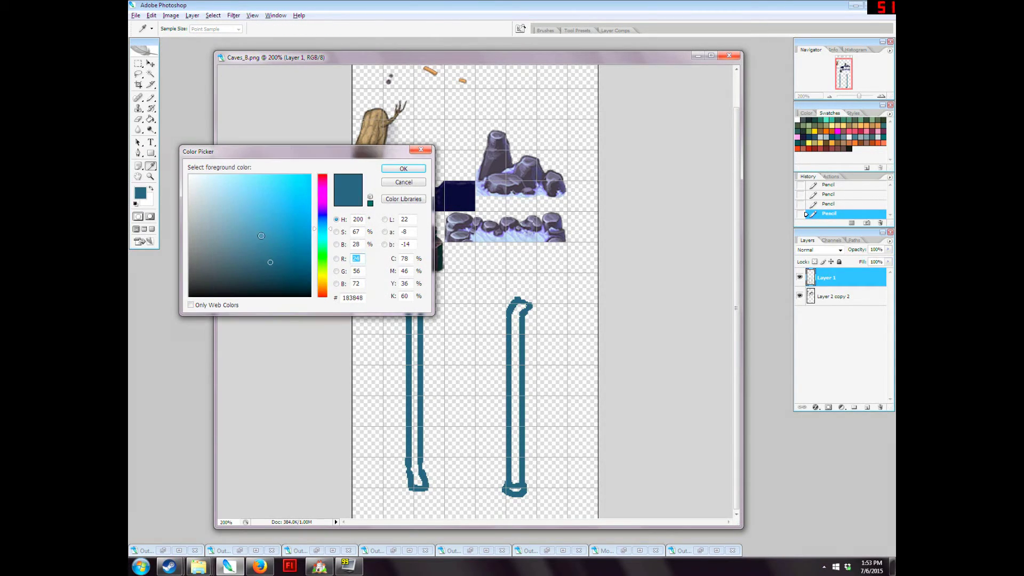
left_click(260, 236)
key("Return")
key("g")
left_click(513, 351)
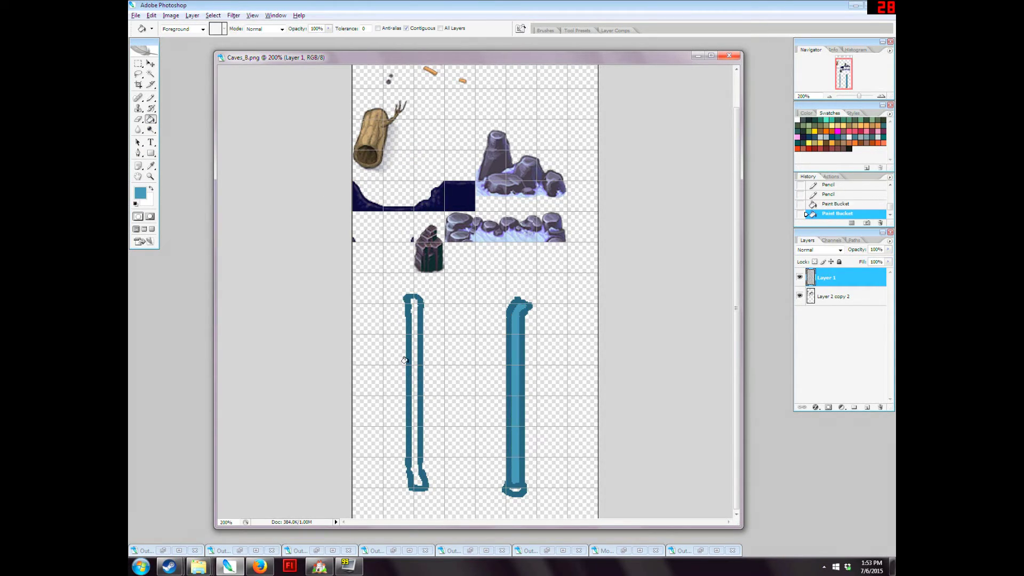
left_click(415, 368)
- Draw pale blue highlights down both posts and touch up their bottom ends
key("i")
left_click(140, 192)
left_click(259, 201)
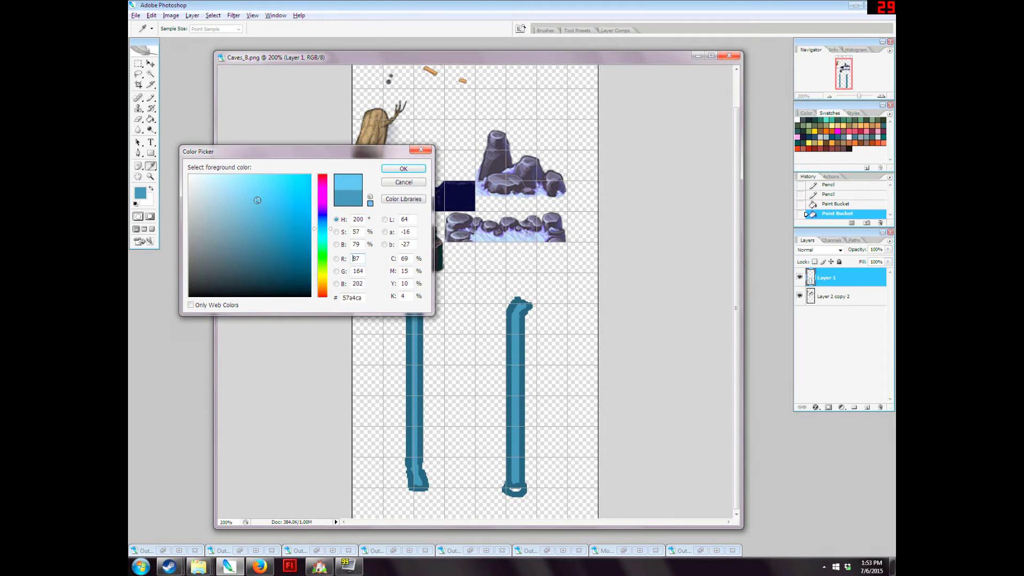
left_click(224, 207)
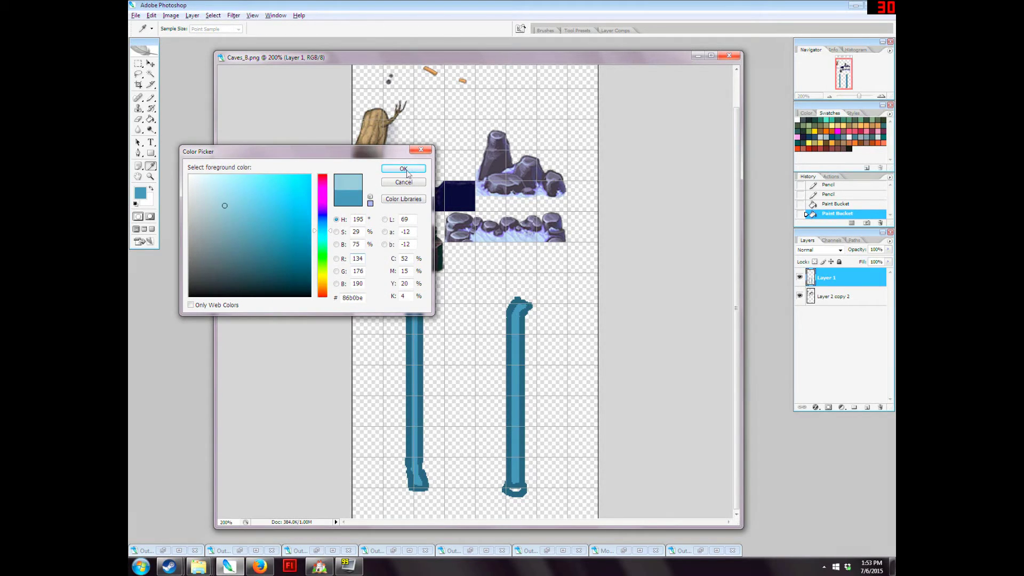
key("Return")
key("g")
left_click(150, 98)
left_click_drag(521, 305, 518, 441)
left_click_drag(417, 303, 415, 472)
left_click(513, 479, "alt")
left_click_drag(512, 483, 514, 485)
left_click(419, 481)
left_click(419, 433, "alt")
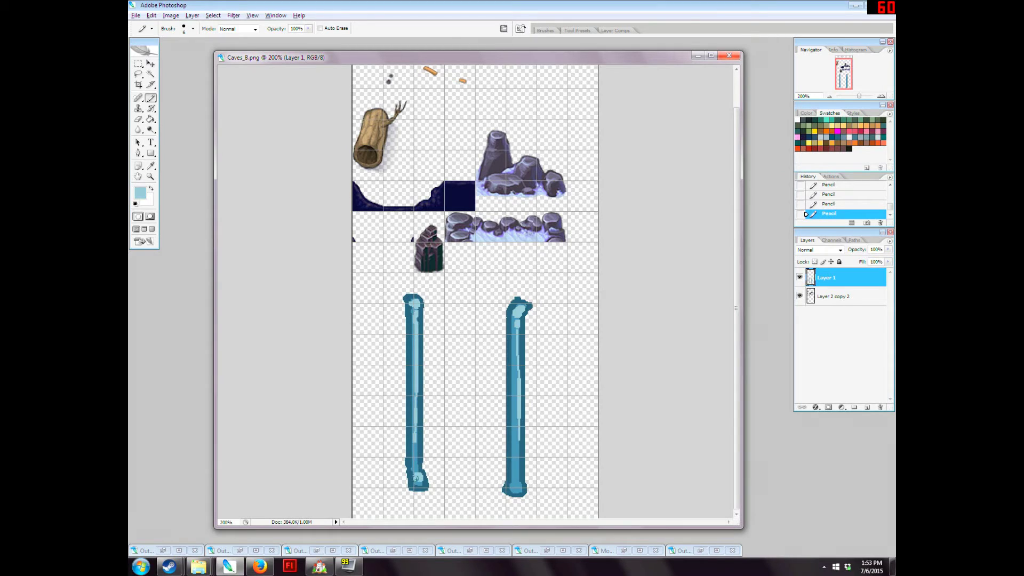
left_click(515, 484)
left_click(834, 148)
- Pencil three brown rung outlines between the posts and give each a lighter brown edge
mouse_move(425, 316)
left_mouse_down()
mouse_move(504, 324)
mouse_move(503, 348)
mouse_move(426, 342)
mouse_move(422, 317)
left_mouse_up()
mouse_move(423, 373)
left_mouse_down()
mouse_move(505, 372)
mouse_move(505, 393)
mouse_move(424, 405)
mouse_move(422, 373)
left_mouse_up()
mouse_move(426, 428)
left_mouse_down()
mouse_move(506, 442)
mouse_move(504, 468)
mouse_move(426, 450)
mouse_move(427, 430)
left_mouse_up()
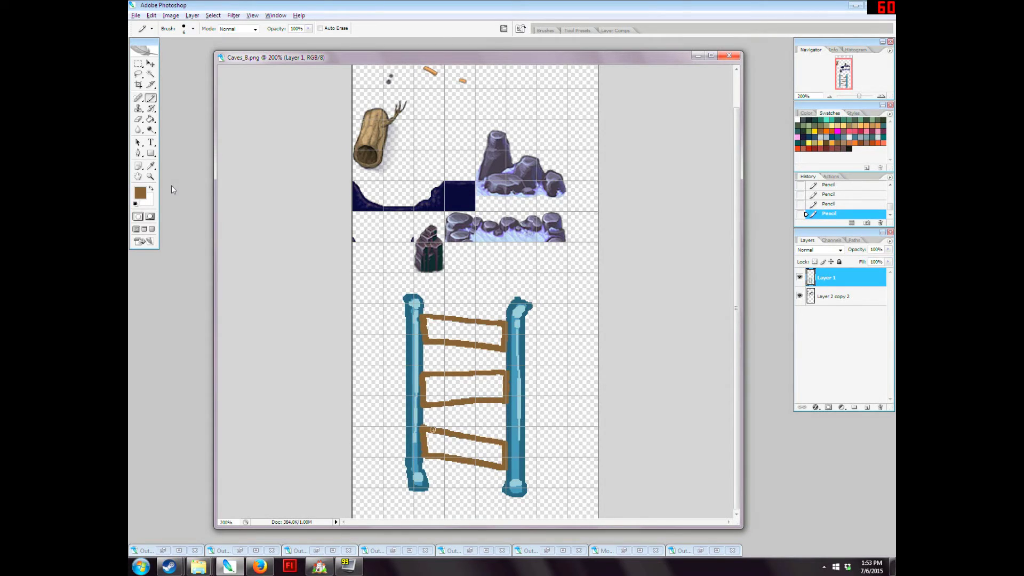
left_click(140, 193)
key("Return")
left_click_drag(429, 338, 498, 344)
left_click_drag(430, 399, 504, 396)
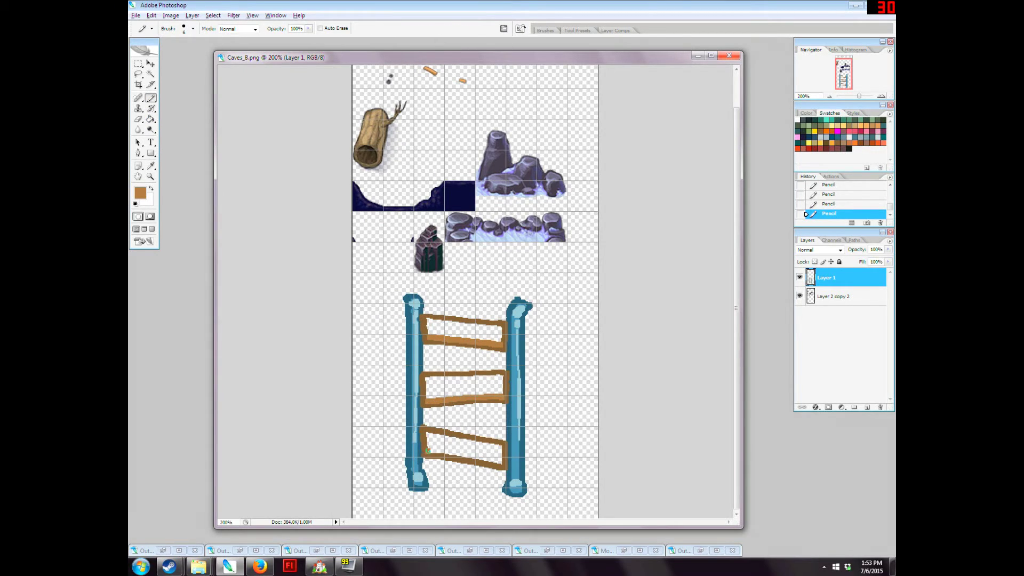
left_click_drag(429, 451, 502, 461)
- Hide the grid and Paint Bucket fill the top, middle and bottom rungs light orange
key("ctrl+'")
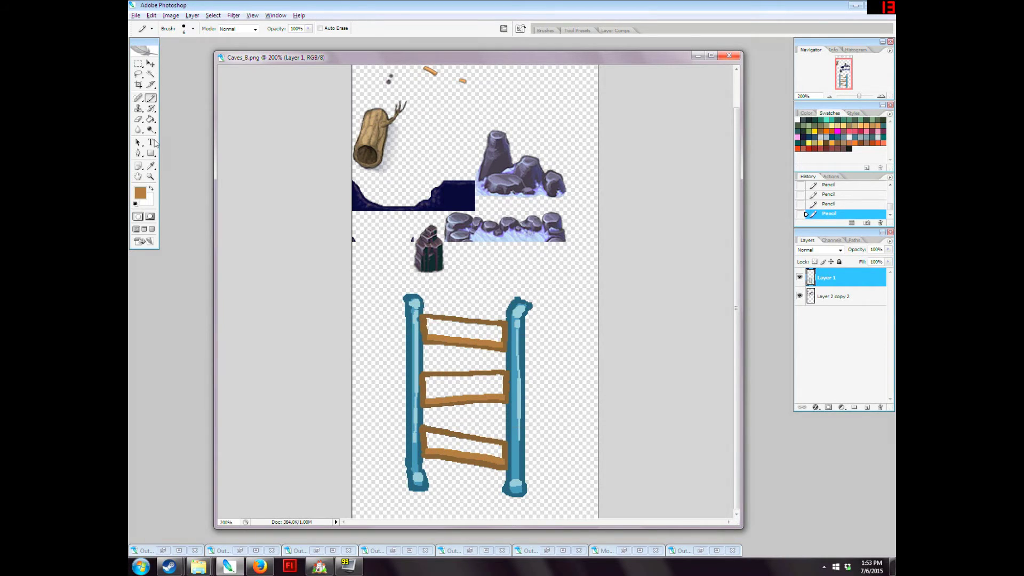
left_click(142, 192)
left_click(264, 203)
key("Return")
key("g")
left_click(449, 329)
left_click(446, 384)
left_click(463, 447)
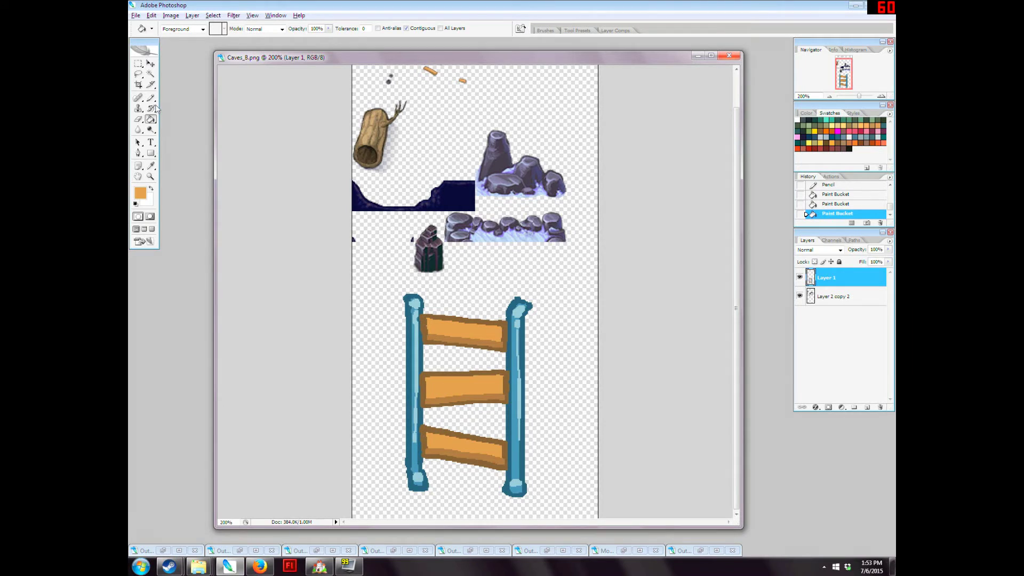
key("b")
left_click(421, 315, "alt")
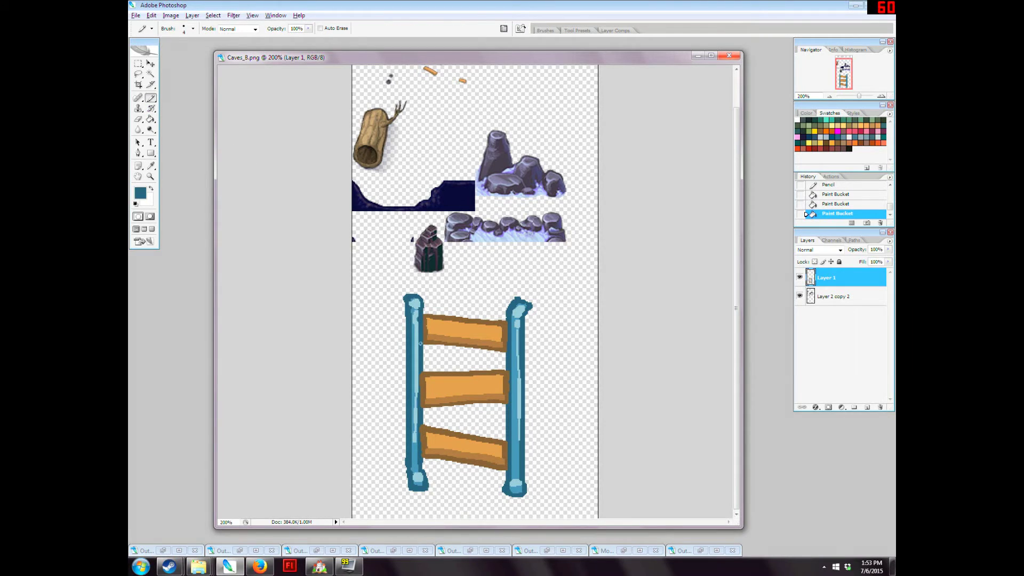
- Darken both posts' inner edges in dark teal and add rung grain marks on new Layer 2
left_click_drag(421, 371, 421, 449)
left_click_drag(509, 318, 508, 425)
left_click_drag(509, 474, 508, 475)
left_click(867, 407)
left_click(444, 330)
left_click_drag(480, 384, 493, 385)
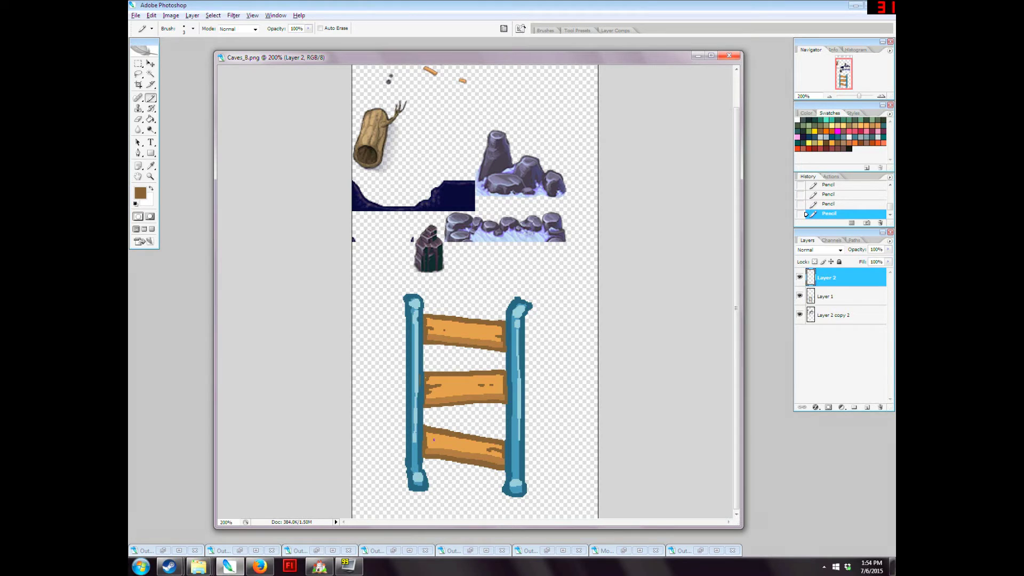
- On a new Layer 3, shade the three rungs' right ends and edges in black
left_click(868, 407)
key("d")
key("]")
mouse_move(508, 318)
left_mouse_down()
mouse_move(507, 350)
mouse_move(496, 329)
mouse_move(486, 334)
left_mouse_up()
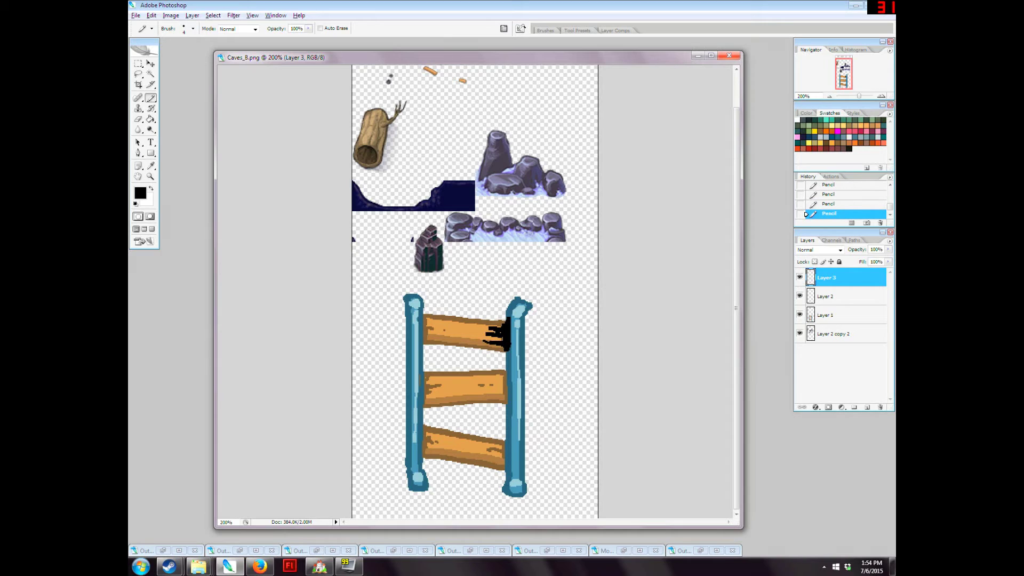
mouse_move(504, 348)
left_mouse_down()
mouse_move(441, 343)
mouse_move(424, 331)
mouse_move(453, 327)
left_mouse_up()
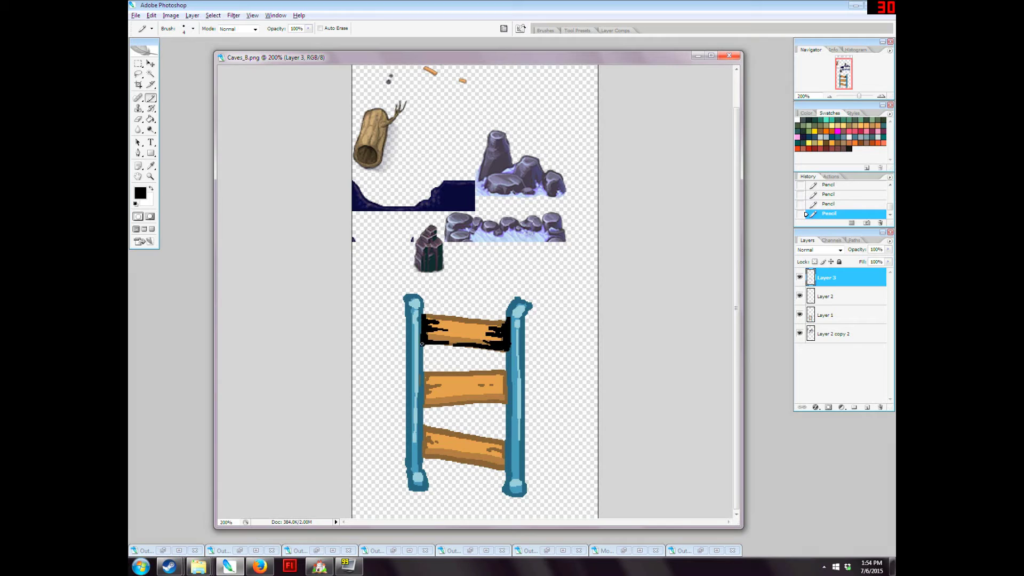
mouse_move(510, 370)
left_mouse_down()
mouse_move(487, 375)
mouse_move(500, 389)
mouse_move(479, 385)
mouse_move(503, 391)
mouse_move(483, 401)
mouse_move(424, 397)
mouse_move(443, 376)
mouse_move(422, 374)
mouse_move(421, 401)
left_mouse_up()
mouse_move(506, 446)
left_mouse_down()
mouse_move(475, 464)
mouse_move(482, 453)
mouse_move(505, 456)
mouse_move(483, 446)
mouse_move(506, 441)
mouse_move(424, 431)
left_mouse_up()
left_click_drag(421, 426, 451, 443)
mouse_move(452, 444)
left_mouse_down()
mouse_move(431, 440)
mouse_move(420, 452)
left_mouse_up()
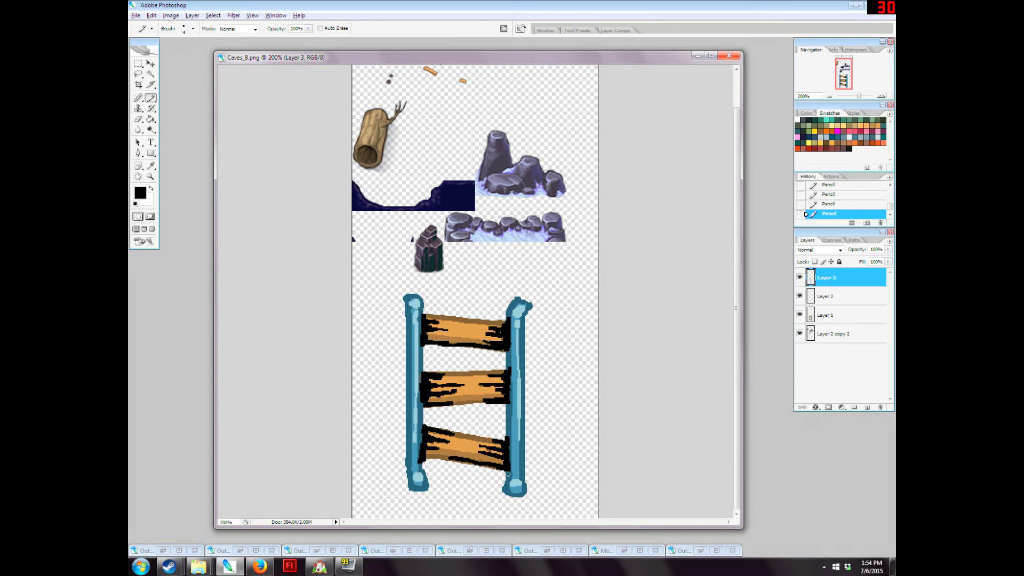
left_click_drag(507, 471, 508, 493)
- With an 8px pencil, thicken black shadows under each rung and at both post feet
key("bracketright")
key("bracketright")
key("bracketright")
key("bracketright")
left_click_drag(506, 475, 425, 460)
mouse_move(508, 404)
left_mouse_down()
mouse_move(429, 410)
mouse_move(439, 408)
left_mouse_up()
left_click_drag(501, 352, 419, 355)
left_click_drag(519, 499, 505, 495)
mouse_move(427, 492)
left_mouse_down()
mouse_move(415, 494)
mouse_move(426, 488)
left_mouse_up()
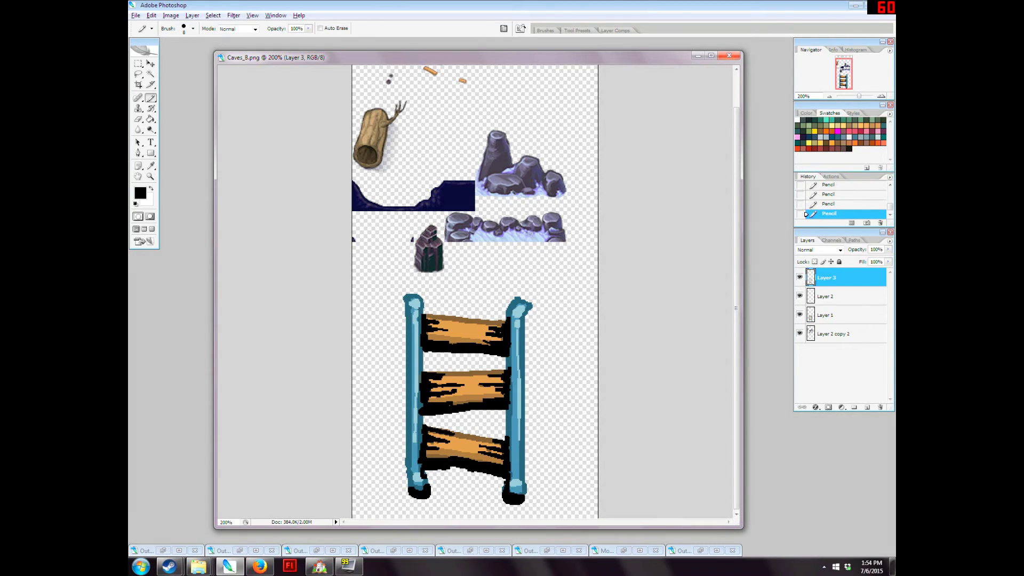
- Soften the shadows to 50% opacity and merge the ladder layers into one
type("50")
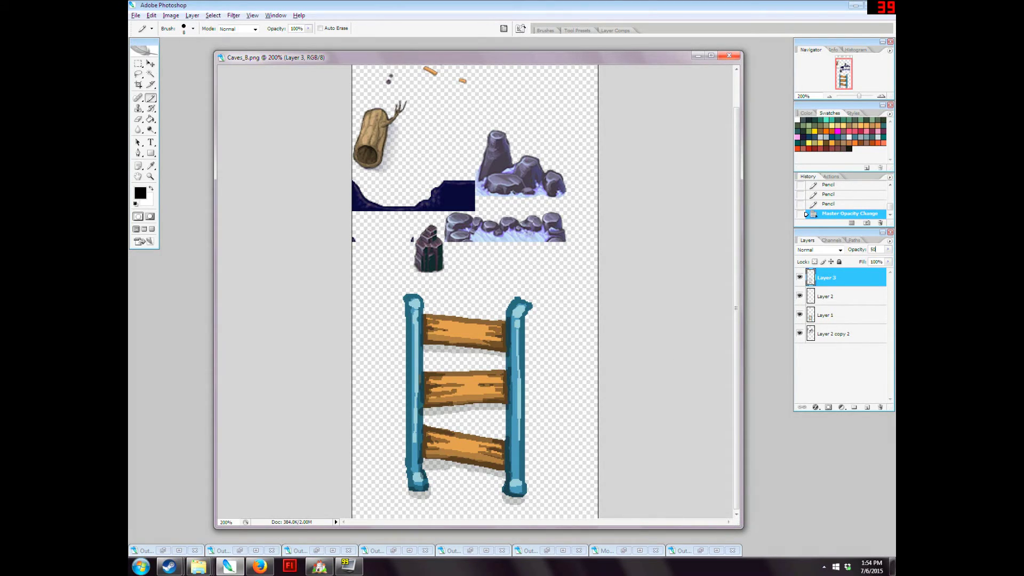
left_click(824, 315, "shift")
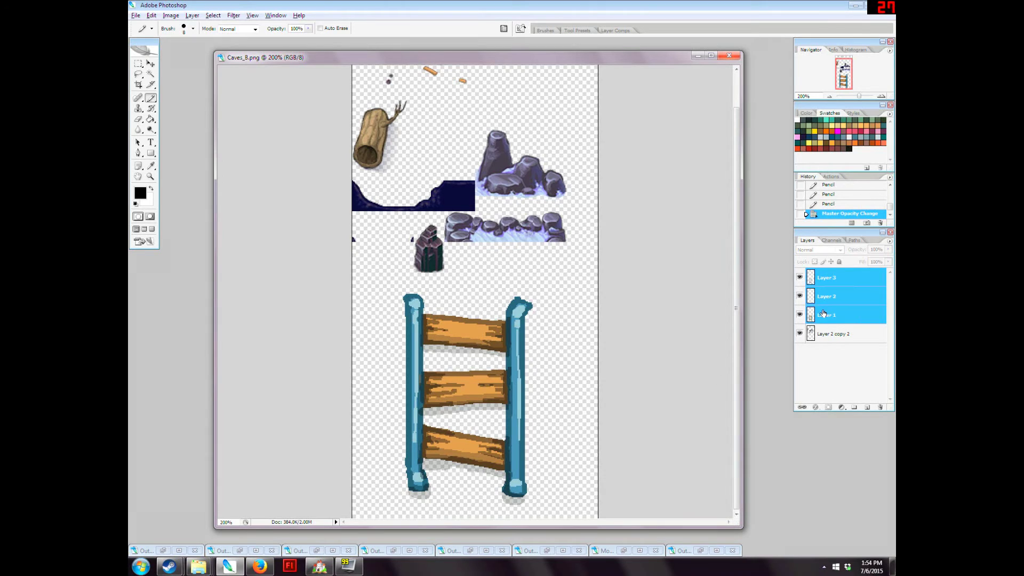
key("ctrl+e")
- Turn the tile grid back on and bring up Edit > Preferences at Guides, Grid & Slices
key("ctrl+apostrophe")
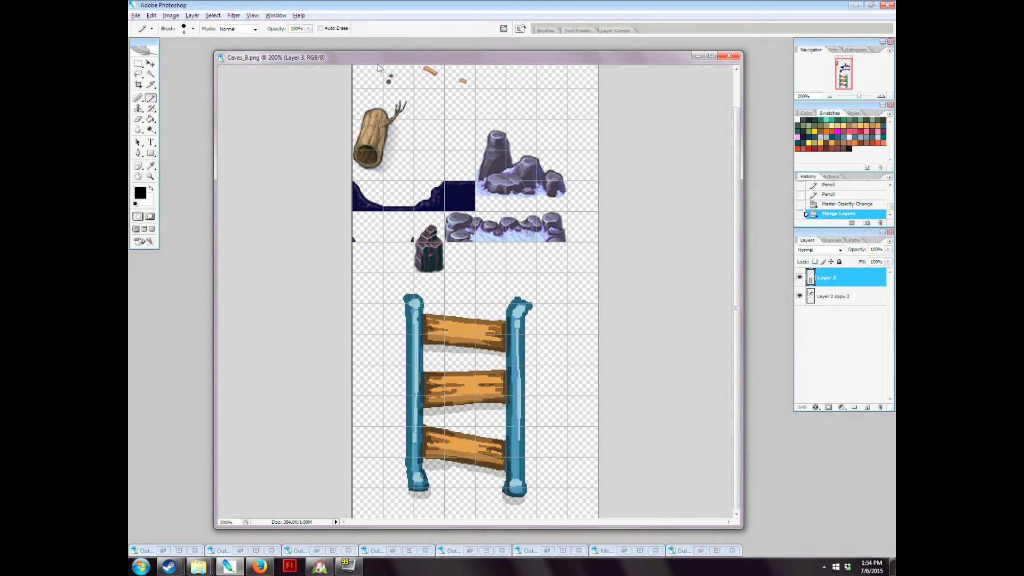
left_click_drag(363, 56, 362, 54)
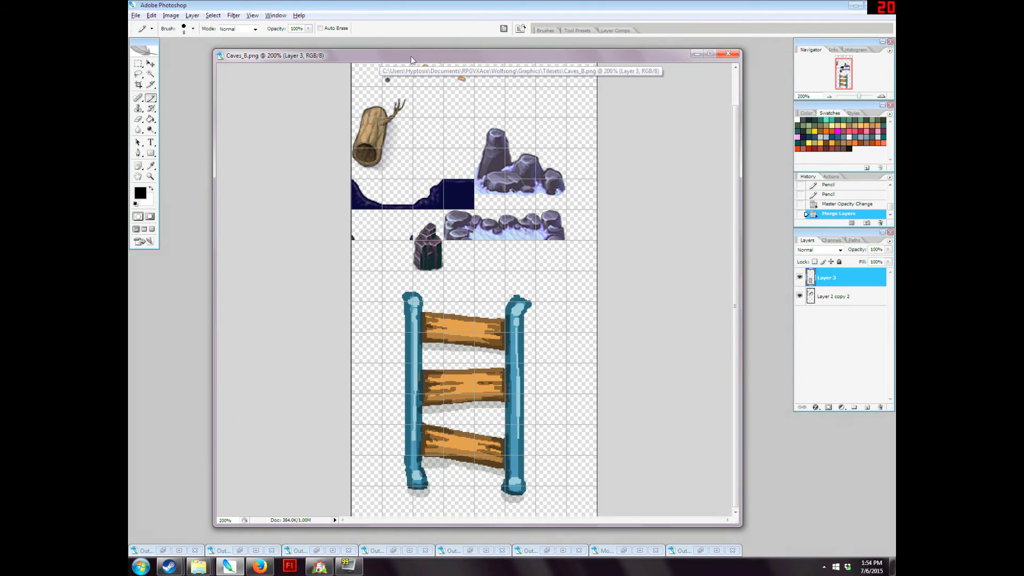
left_click_drag(411, 56, 410, 58)
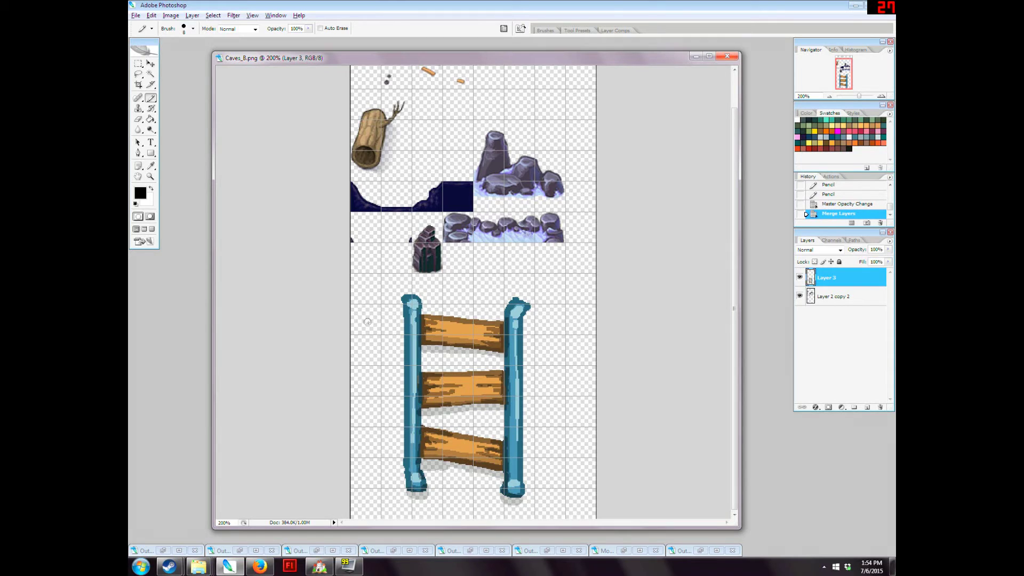
left_click(151, 15)
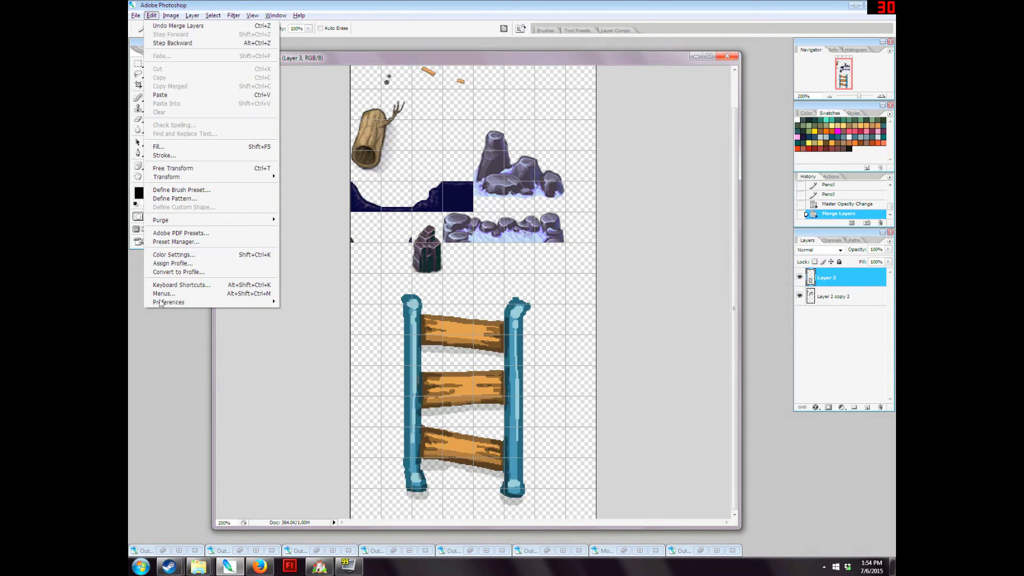
mouse_move(160, 303)
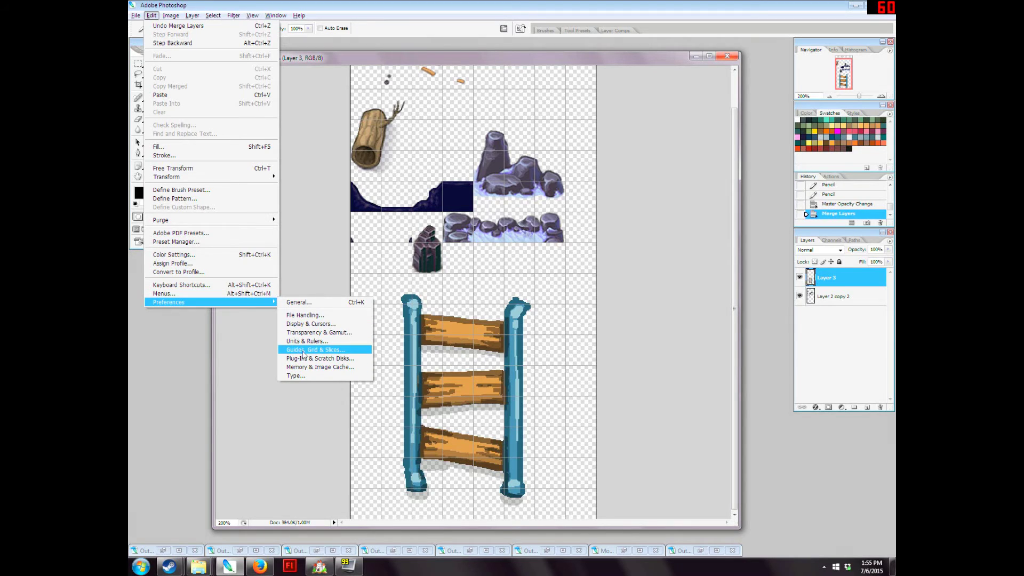
- Scale the ladder to about 20% and place it beside the pickaxe in the top row
left_click(368, 65)
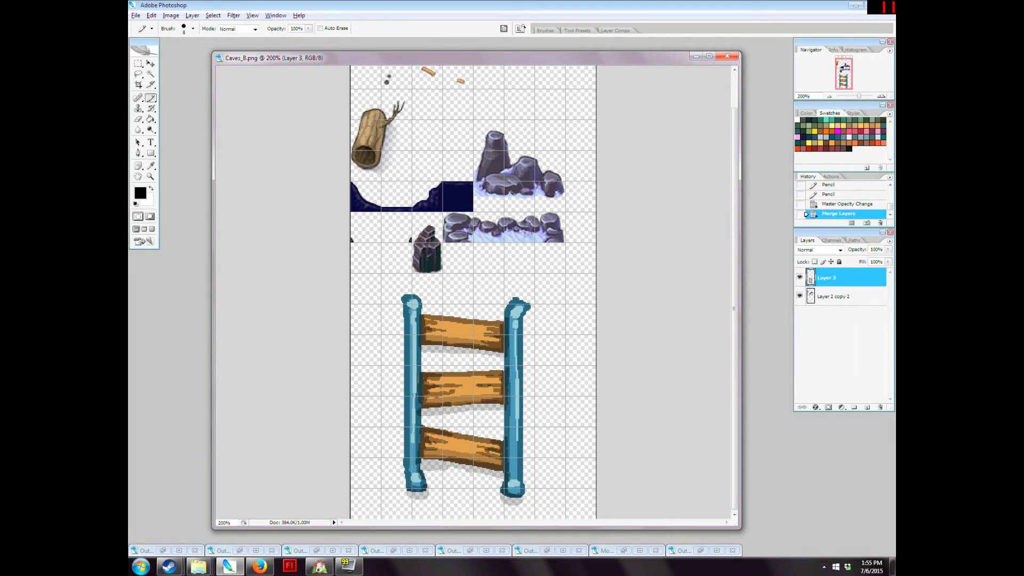
left_click(150, 64)
left_click_drag(464, 389, 469, 370)
left_click(400, 274)
left_click_drag(405, 276, 362, 273)
left_click_drag(417, 343, 417, 381)
left_click_drag(362, 312, 482, 102)
key("Return")
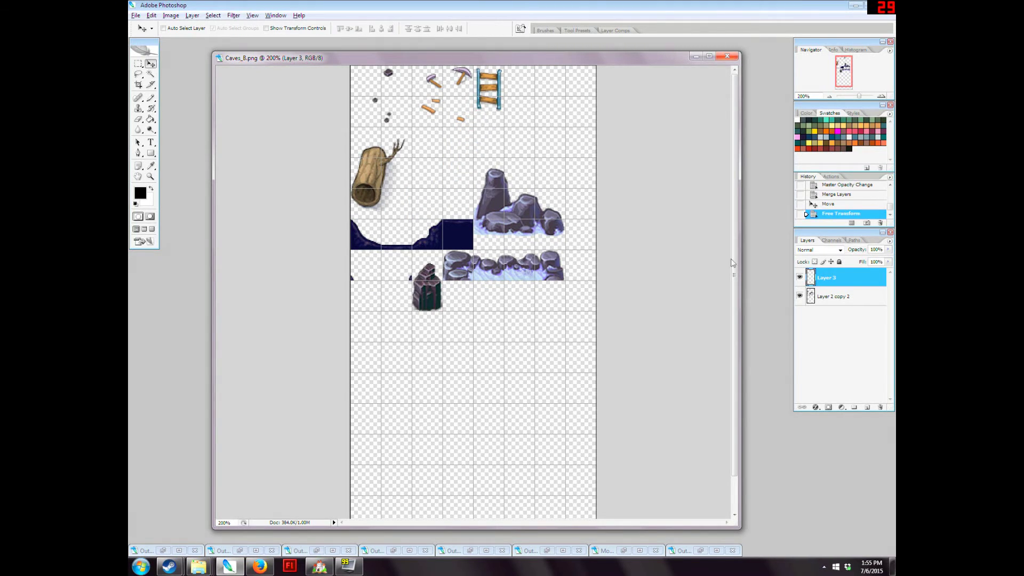
- Duplicate the ladder layer, sharpen the copy at 30% opacity, and merge all layers
right_click(826, 278)
left_click(796, 304)
key("Return")
left_click(233, 15)
left_click(235, 26)
left_click(880, 249)
key("Return")
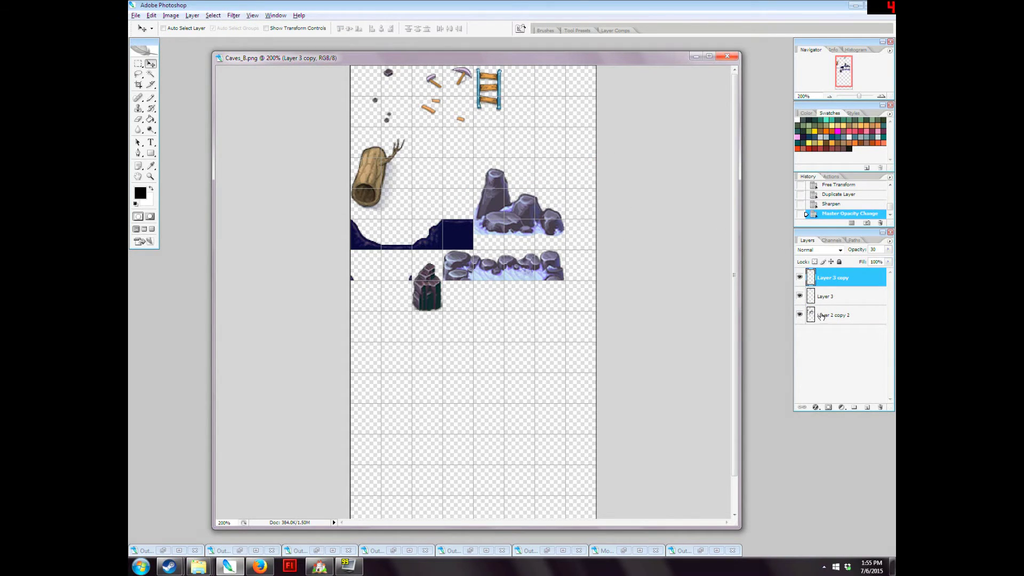
left_click(821, 316, "shift")
key("ctrl+e")
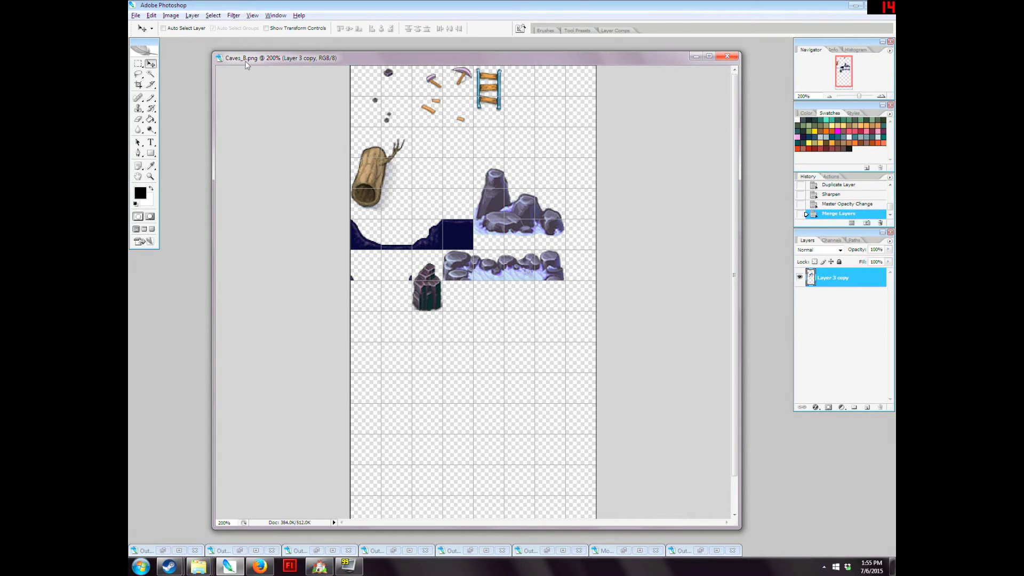
- Save Caves_B and switch to RPG Maker, opening Forth Korry 2 to reload the tileset
left_click_drag(237, 57, 233, 56)
left_click(135, 15)
left_click(142, 113)
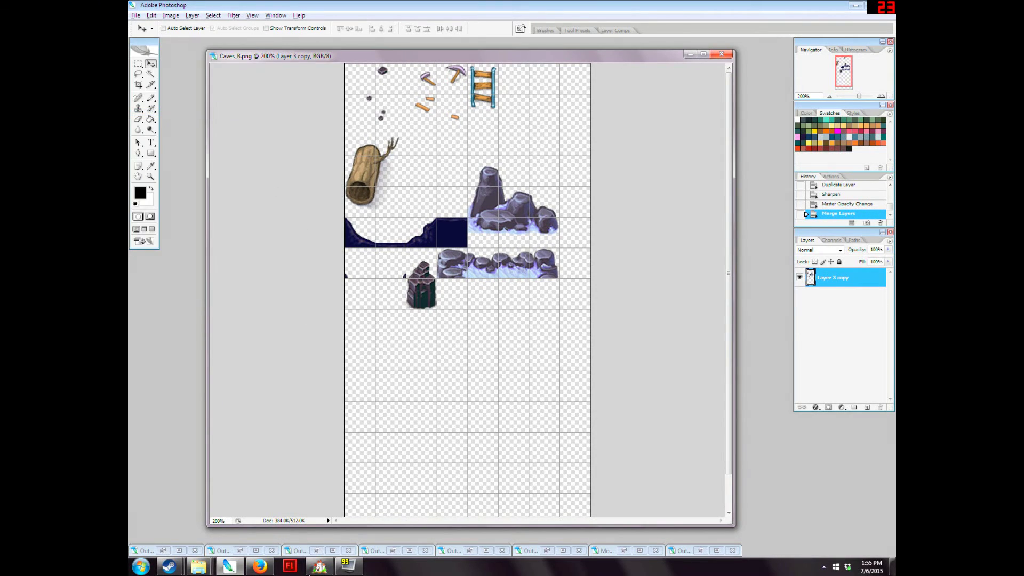
left_click(320, 566)
left_click(163, 413)
- Paint the two-tile ladder on the Forth Korry map with a small prop beside it
left_click(163, 403)
left_click(197, 52)
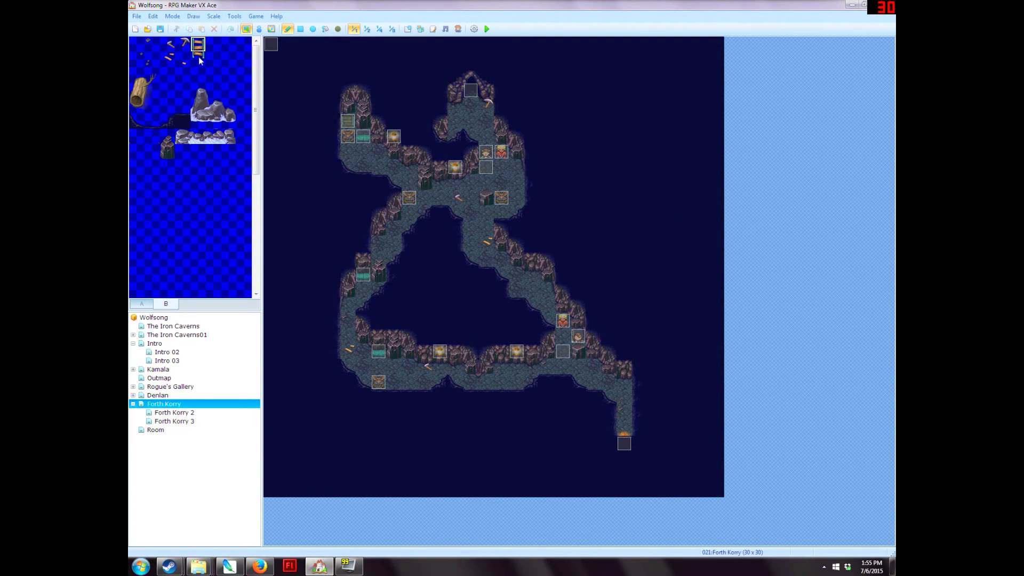
left_click_drag(200, 57, 199, 62)
left_click(486, 215)
left_click(182, 59)
left_click(471, 217)
- Paint the ladder into Forth Korry 2's cave with a plank above and orange debris nearby
left_click_drag(194, 57, 198, 44)
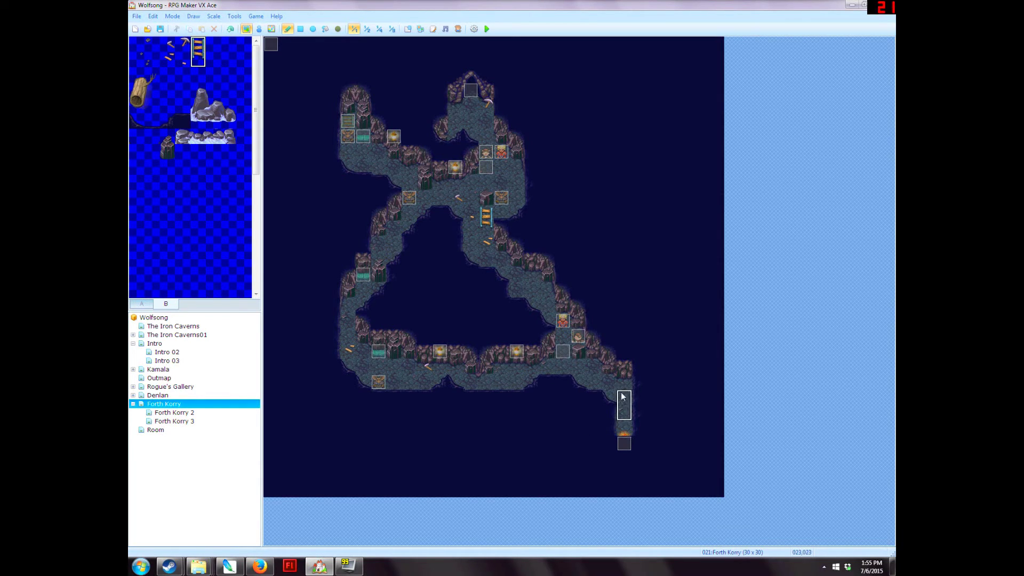
left_click(168, 414)
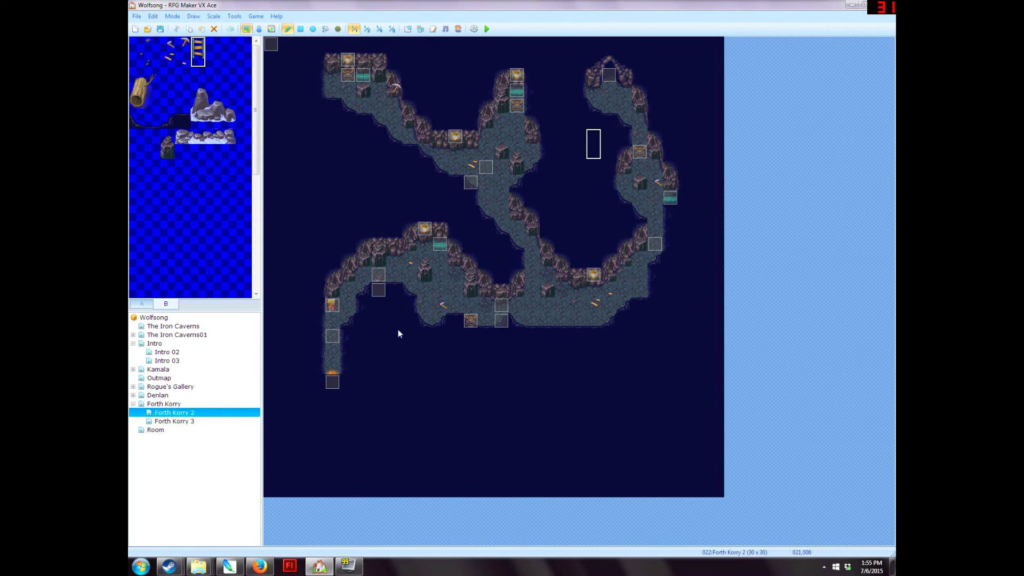
left_click(531, 264)
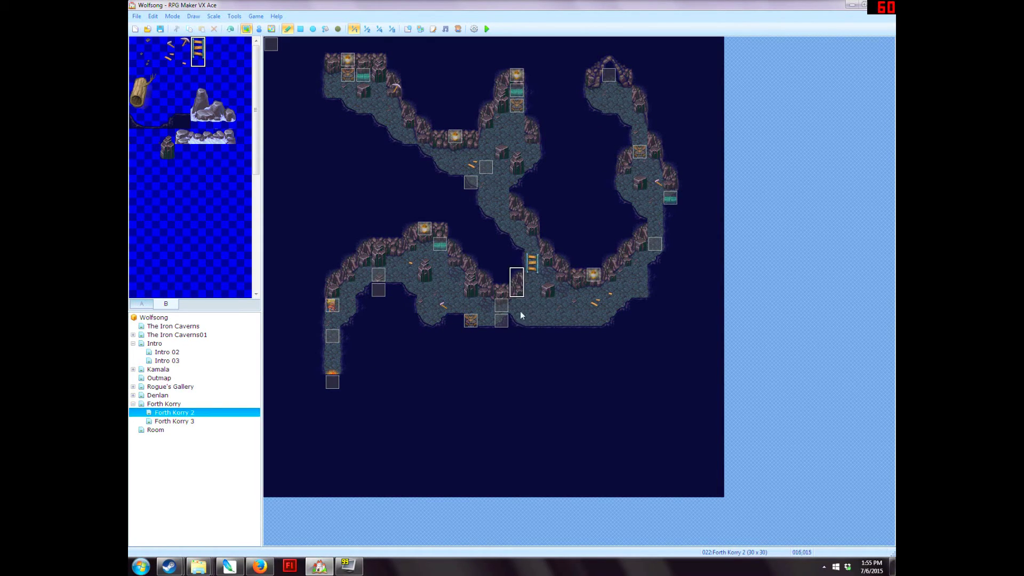
left_click(171, 58)
left_click(532, 242)
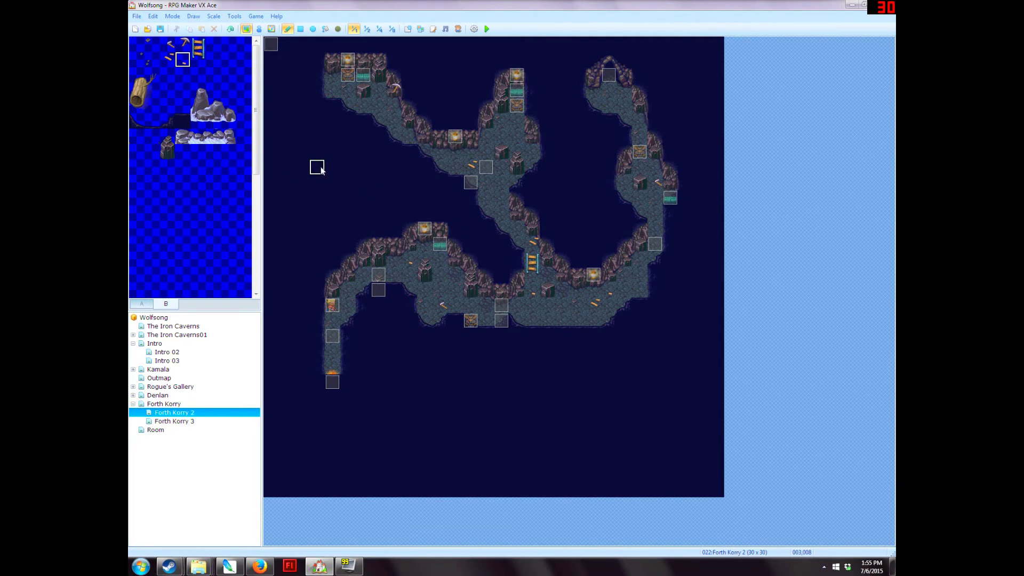
left_click(516, 229)
- Marquee the top-row props and ladder in Caves_B and set Brightness/Contrast brightness to -26
left_click(230, 567)
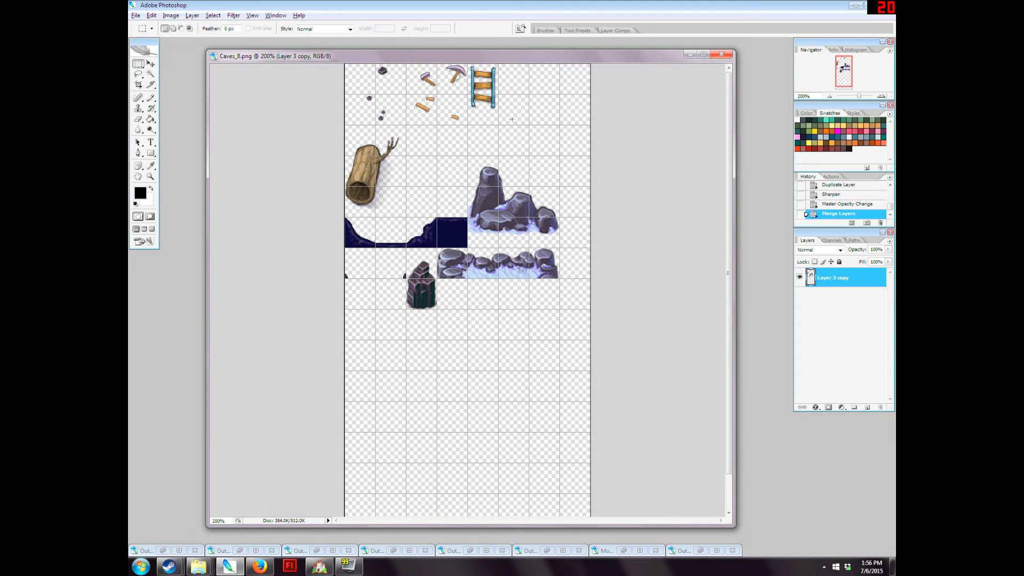
left_click_drag(515, 141, 405, 64)
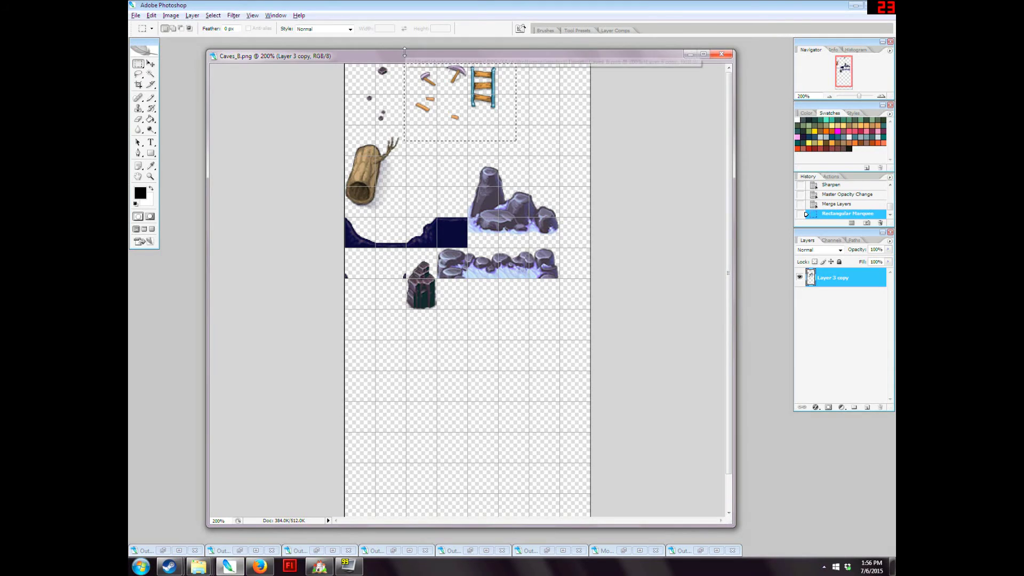
left_click(170, 15)
mouse_move(176, 38)
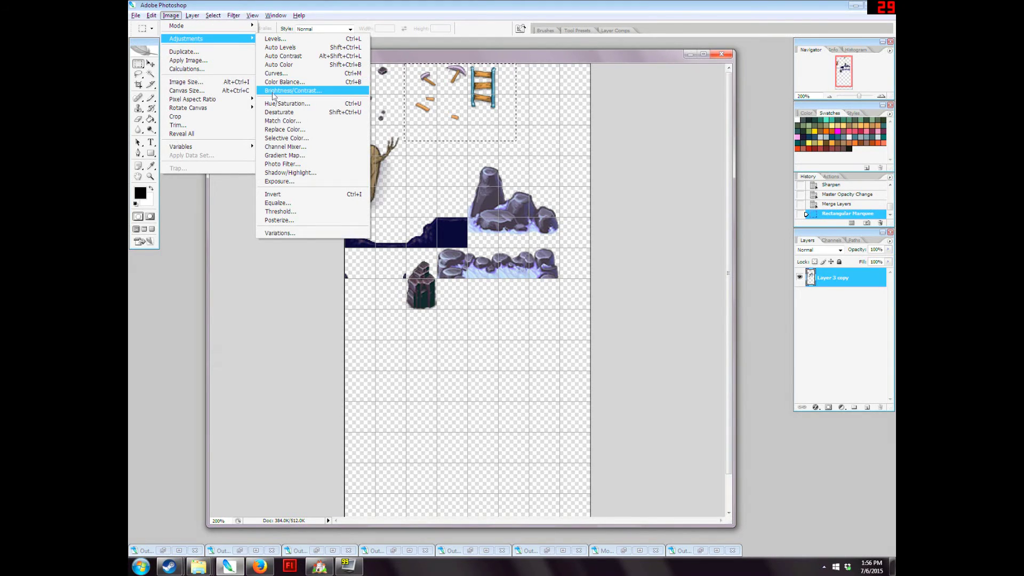
left_click(273, 91)
left_click_drag(242, 100, 234, 129)
left_click(316, 86)
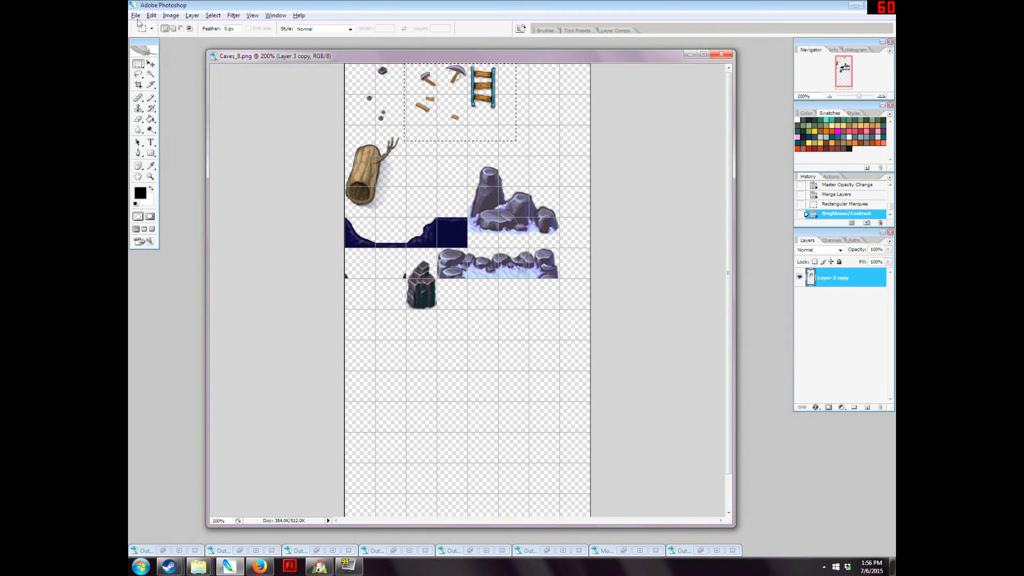
- Save the darkened tileset and reload Forth Korry then Forth Korry 2 in RPG Maker
left_click(136, 15)
left_click(147, 114)
left_click(319, 567)
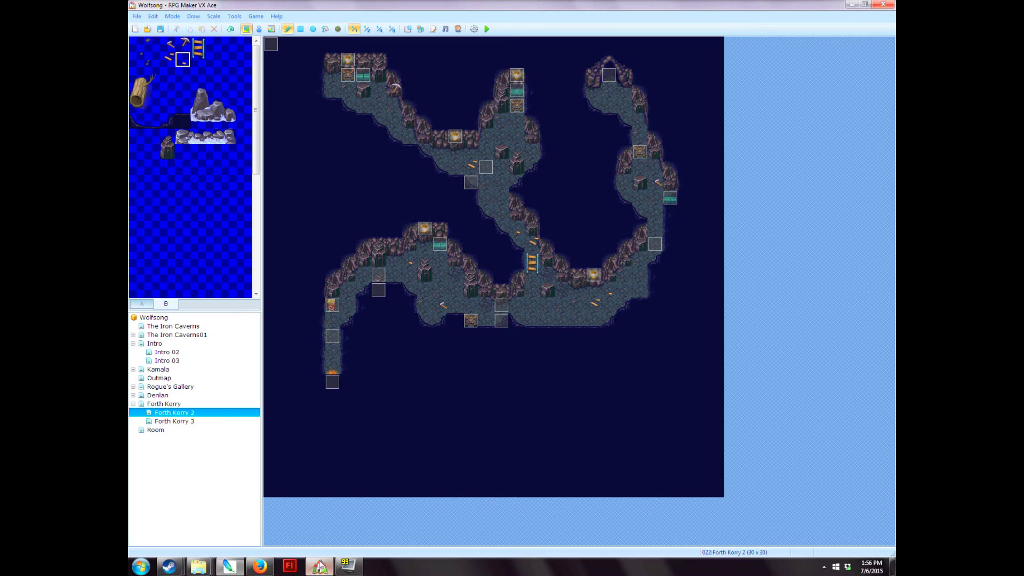
left_click(160, 405)
left_click(157, 413)
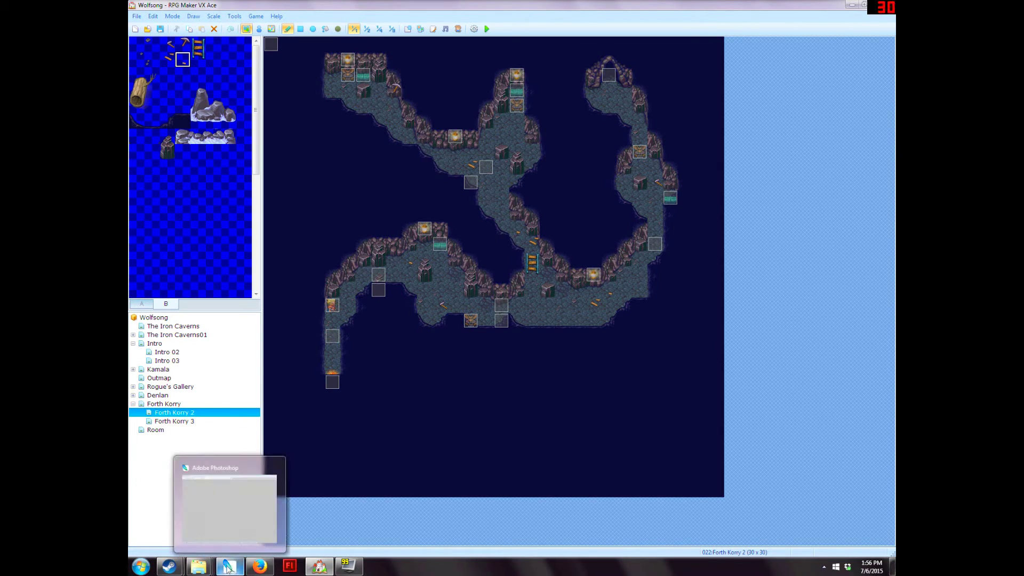
- Back in Photoshop, deselect the marquee around the top-row props
left_click(229, 567)
left_click(213, 15)
left_click(224, 34)
left_click(150, 98)
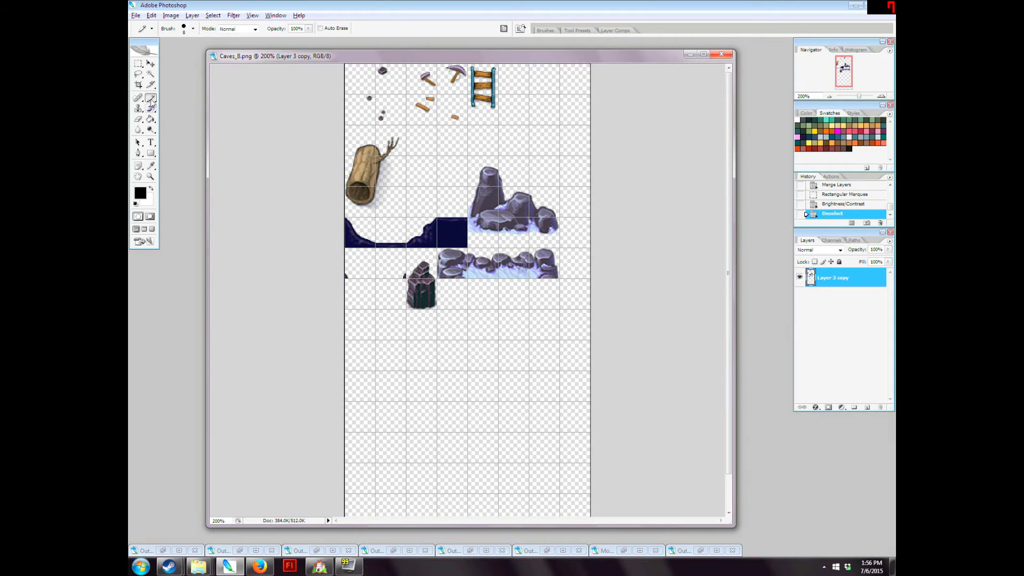
- On a new layer, draw the curved track's rails in dark navy and teal blue
left_click(495, 97, "alt")
left_click(867, 408)
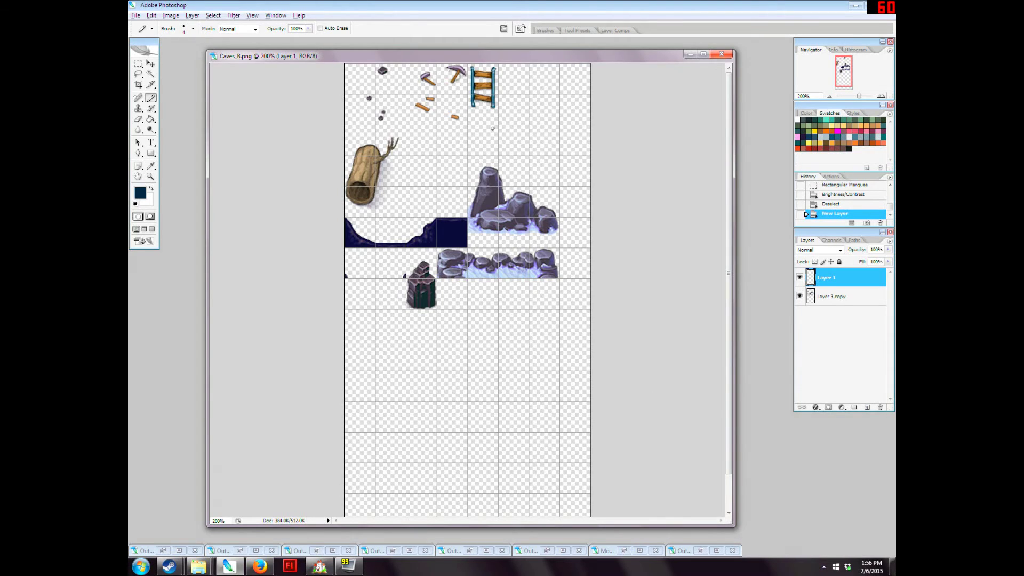
mouse_move(541, 345)
left_mouse_down()
mouse_move(530, 433)
mouse_move(469, 449)
mouse_move(389, 446)
mouse_move(392, 436)
mouse_move(501, 432)
mouse_move(527, 420)
mouse_move(532, 323)
mouse_move(542, 345)
left_mouse_up()
left_click(495, 98, "alt")
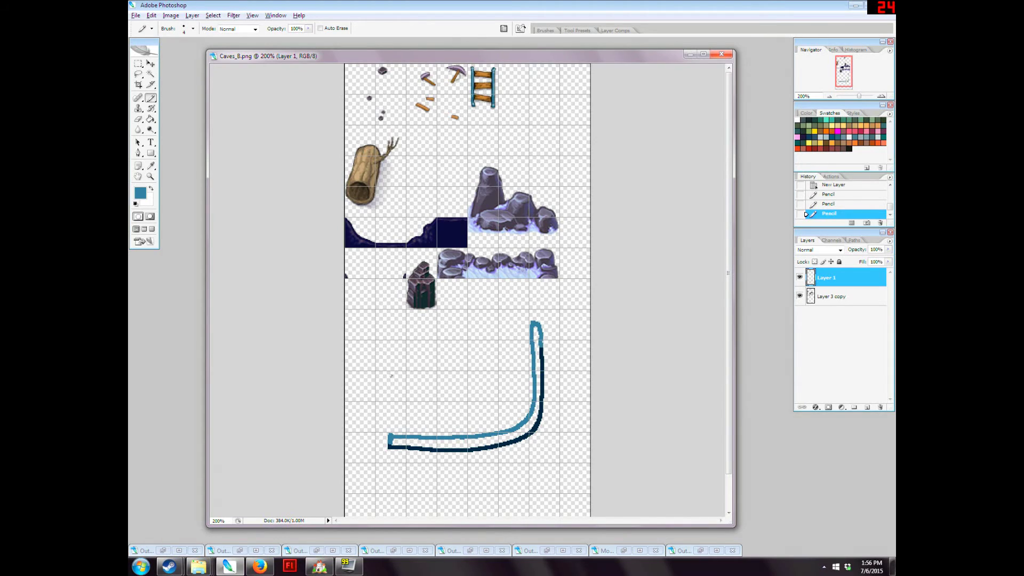
mouse_move(390, 380)
left_mouse_down()
mouse_move(471, 374)
mouse_move(477, 337)
mouse_move(468, 323)
mouse_move(460, 364)
mouse_move(395, 370)
mouse_move(389, 380)
left_mouse_up()
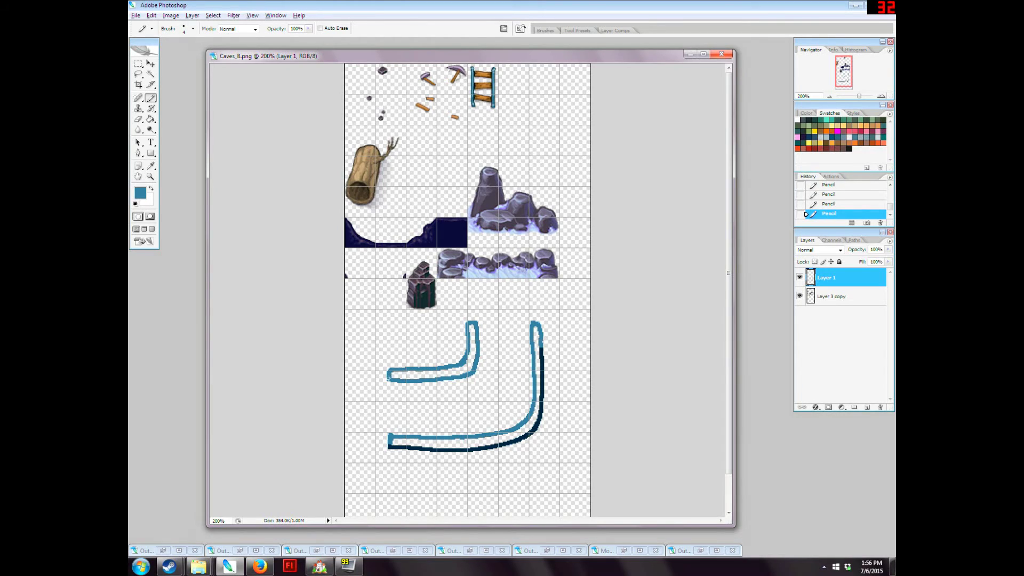
- Draw a brown sleeper across the rails, redoing it in lighter brown and undoing a stray dot
left_click(488, 98, "alt")
left_click_drag(479, 329, 524, 329)
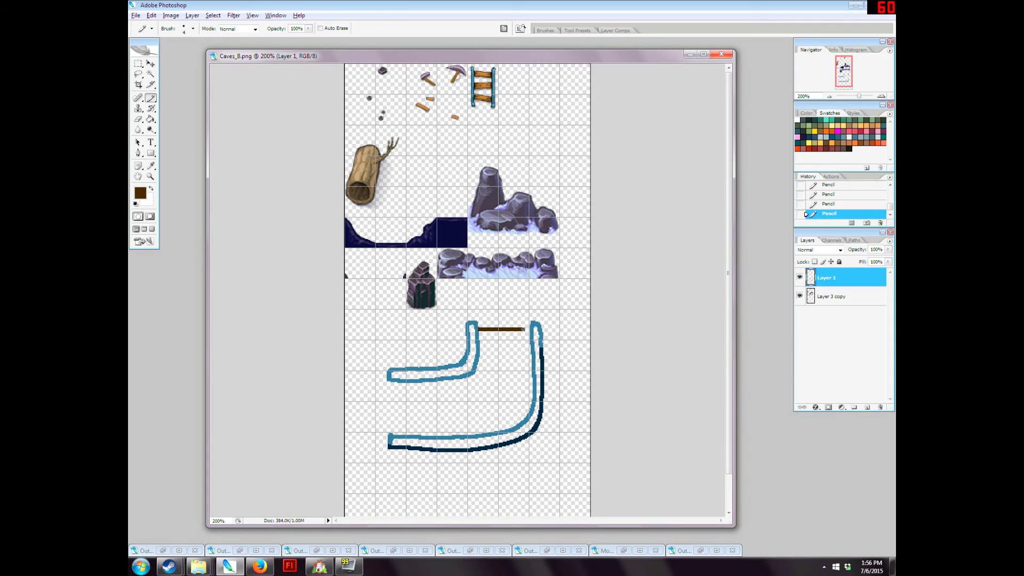
left_click(494, 95, "alt")
mouse_move(480, 328)
left_mouse_down()
mouse_move(529, 330)
mouse_move(479, 346)
mouse_move(482, 359)
mouse_move(529, 364)
mouse_move(478, 374)
left_mouse_up()
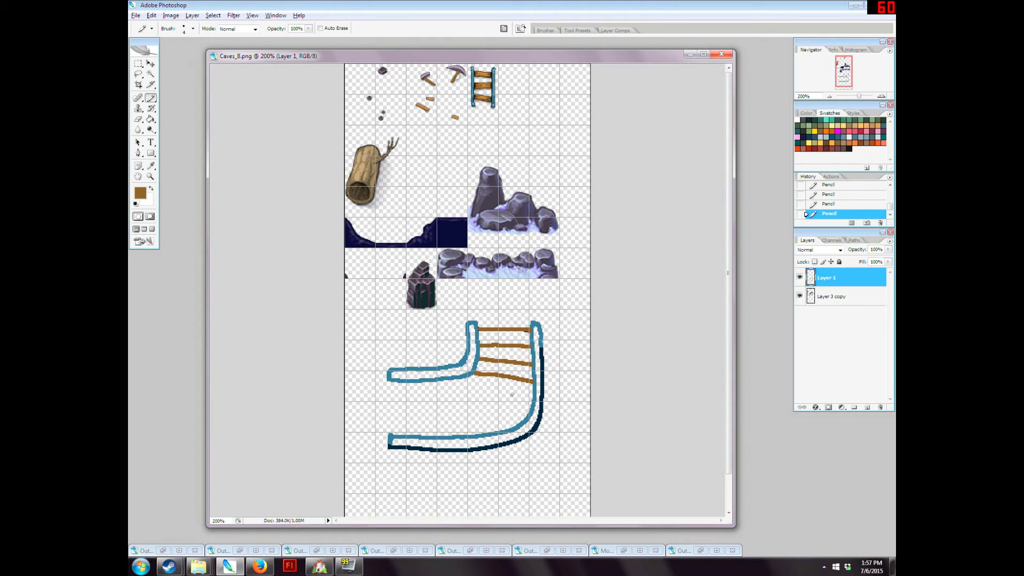
left_click(826, 204)
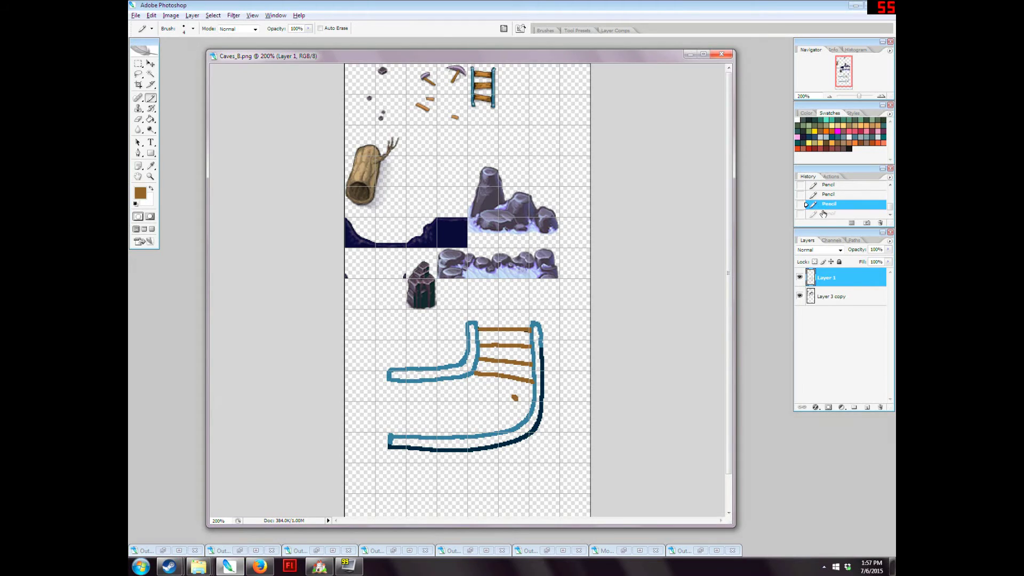
- Add a broken plank on a new layer, plus diagonal sleepers along the curve on the track layer
left_click(867, 407)
mouse_move(515, 401)
left_mouse_down()
mouse_move(560, 441)
mouse_move(544, 454)
mouse_move(506, 419)
mouse_move(514, 404)
left_mouse_up()
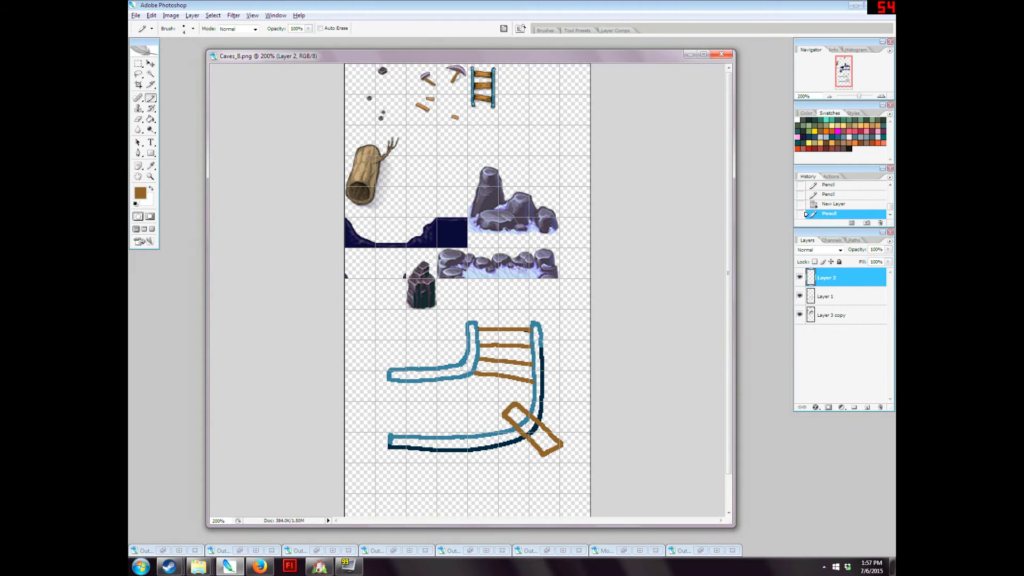
left_click(825, 296)
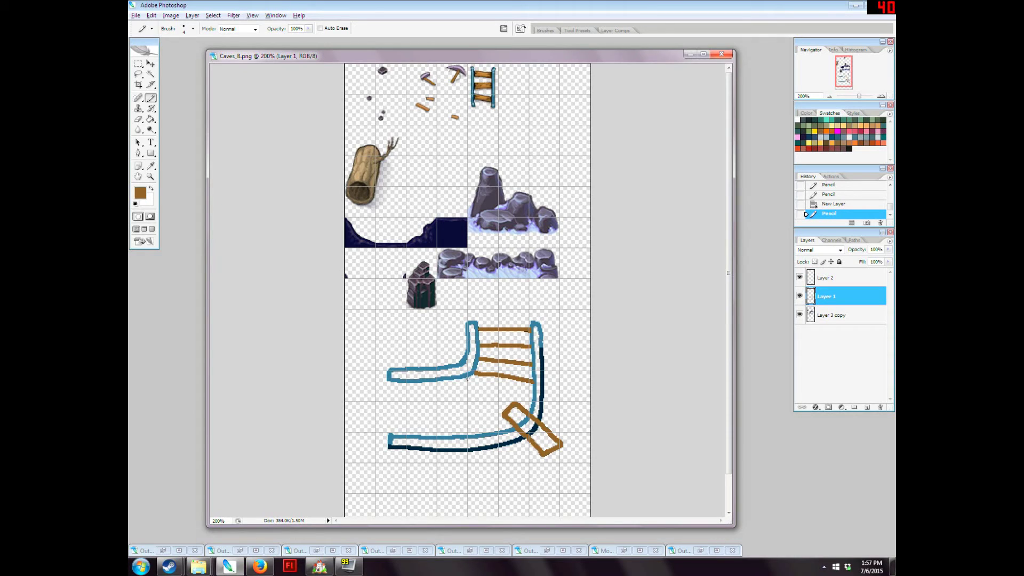
mouse_move(468, 378)
left_mouse_down()
mouse_move(491, 431)
mouse_move(463, 420)
mouse_move(460, 373)
left_mouse_up()
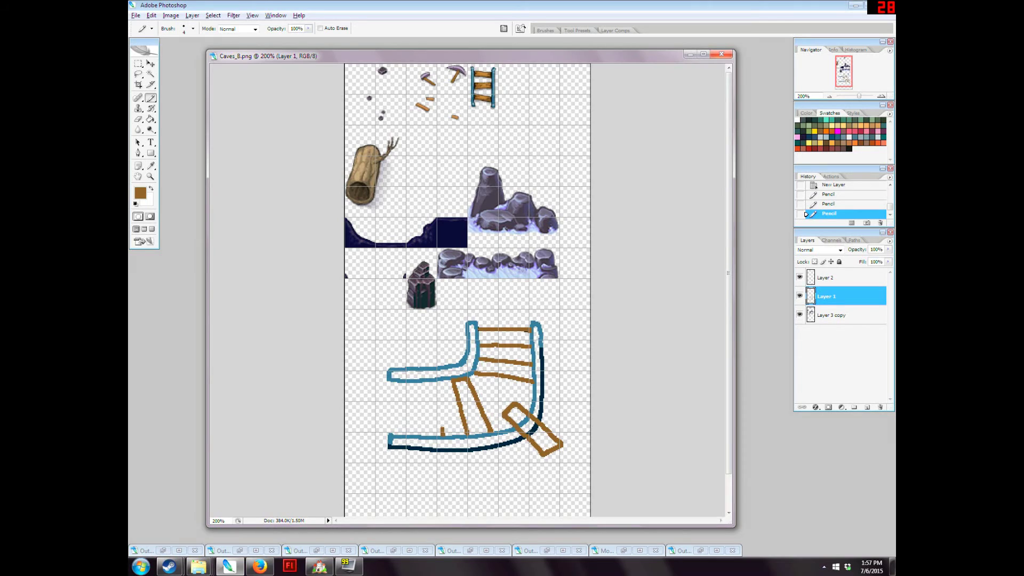
mouse_move(441, 423)
left_mouse_down()
mouse_move(435, 381)
mouse_move(427, 382)
mouse_move(424, 433)
mouse_move(394, 435)
mouse_move(398, 381)
mouse_move(410, 385)
mouse_move(410, 427)
left_mouse_up()
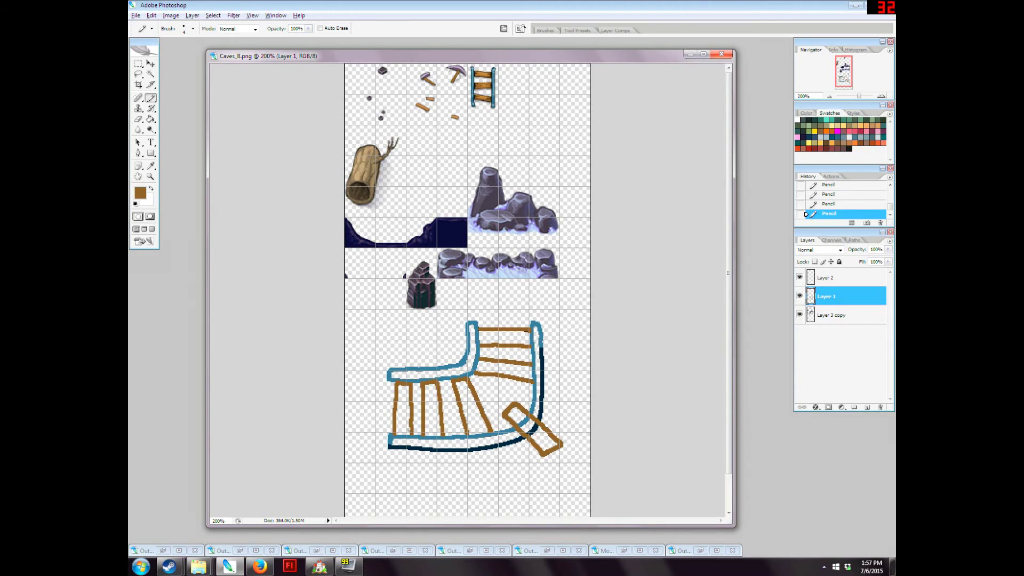
- Paint Bucket fill the five track planks with a lighter orange
left_click(141, 193)
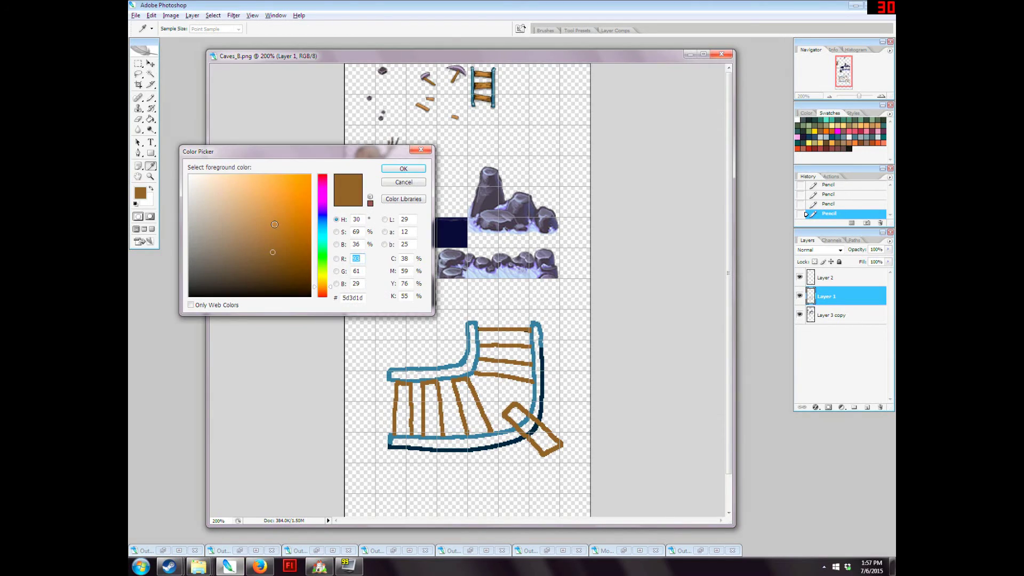
left_click(274, 202)
key("Return")
key("g")
left_click(403, 408)
left_click(432, 411)
left_click(471, 408)
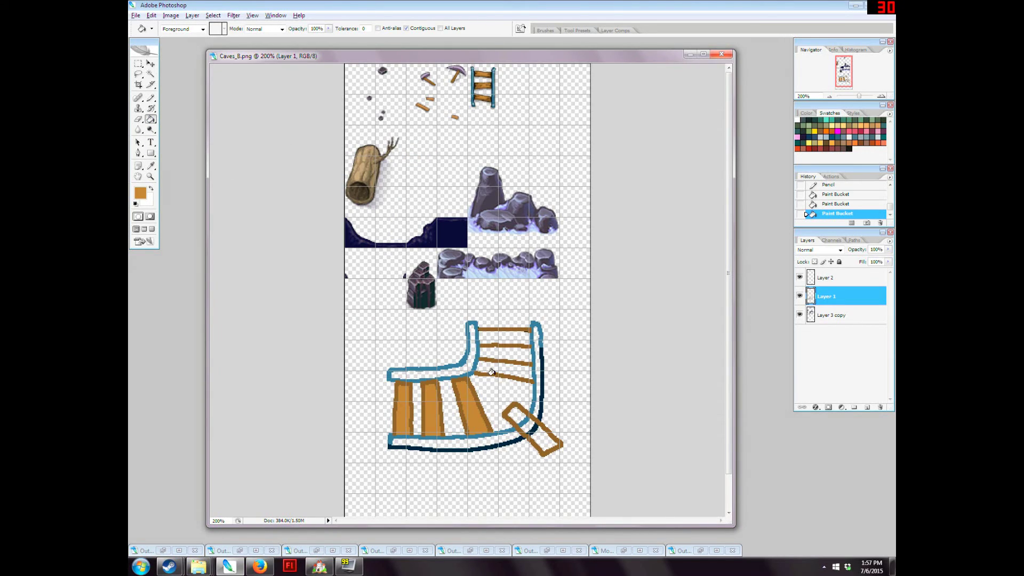
left_click(497, 366)
left_click(504, 338)
- Fill the white gaps in the rails with blue on Layer 1
left_click(826, 278)
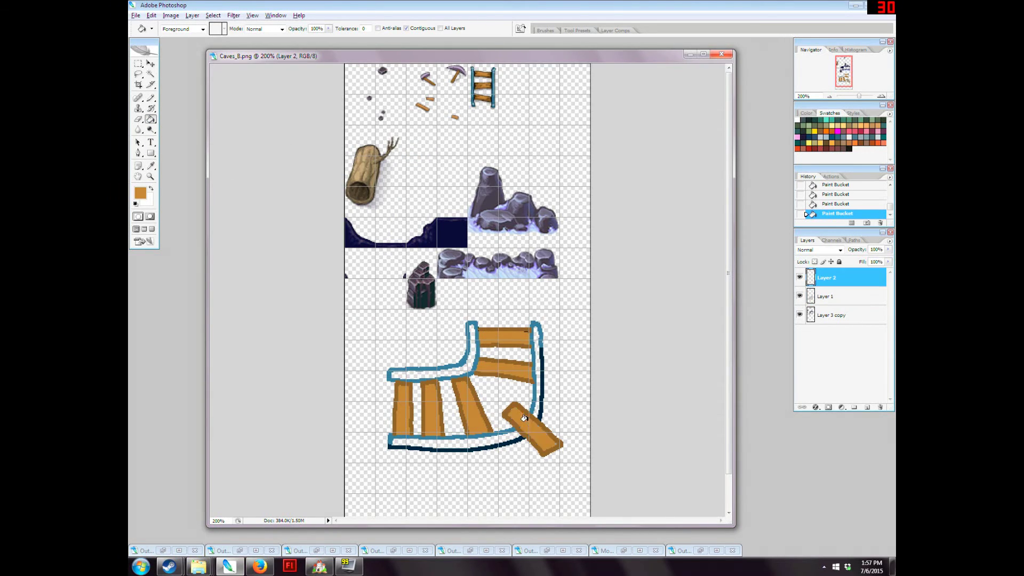
left_click(462, 359, "alt")
left_click(140, 193)
key("Return")
key("alt+bracketleft")
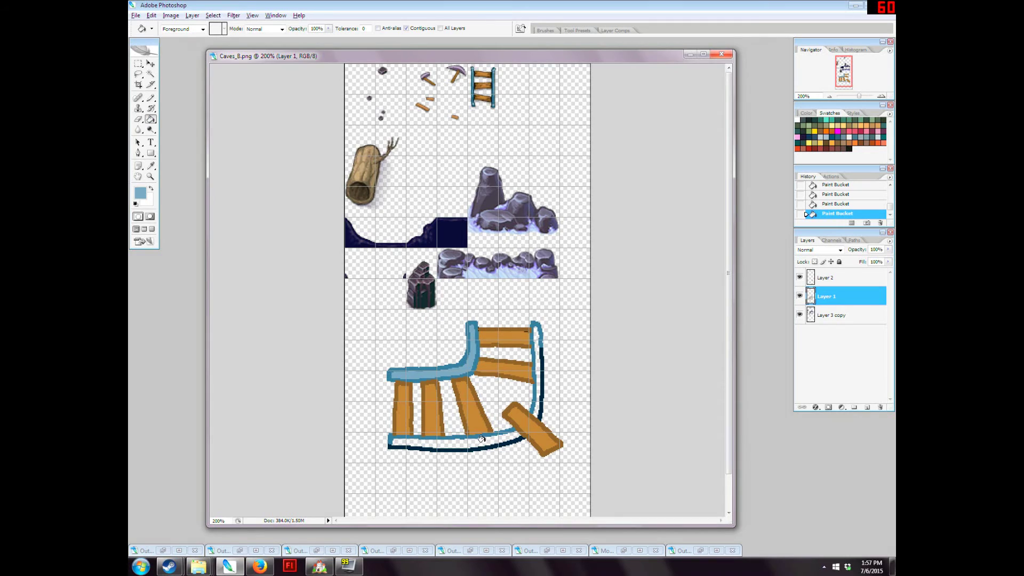
left_click(484, 440)
- Pencil lighter blue highlights along the upper, right and bottom rails
left_click(141, 195)
left_click(229, 203)
key("Return")
key("b")
mouse_move(470, 335)
left_mouse_down()
mouse_move(462, 367)
mouse_move(410, 374)
left_mouse_up()
left_click_drag(535, 336, 537, 389)
left_click_drag(498, 436, 449, 440)
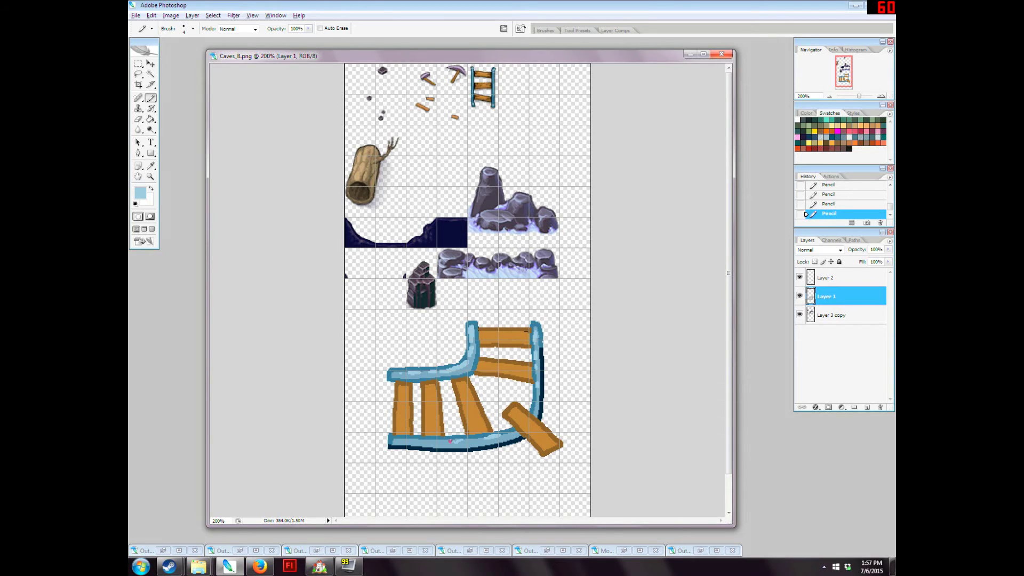
- On Layer 2, pencil lighter orange highlights on the broken, middle, top and slanted planks
left_click(534, 423, "alt")
key("i")
left_click(140, 193)
left_click(274, 198)
left_click(404, 169)
key("b")
left_click(825, 280)
left_click_drag(545, 447, 524, 428)
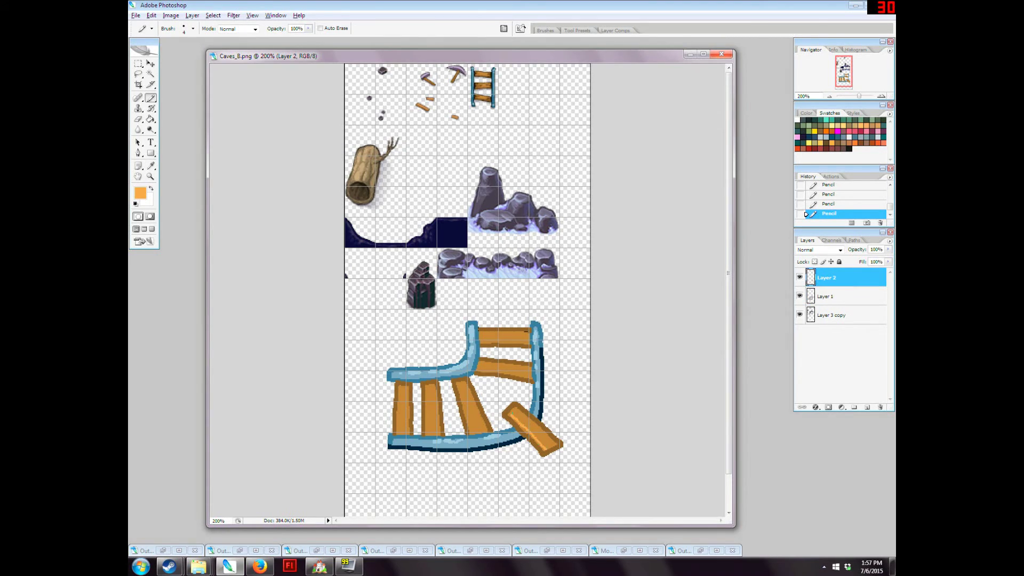
mouse_move(531, 376)
left_mouse_down()
mouse_move(478, 368)
mouse_move(487, 343)
left_mouse_up()
left_click_drag(456, 382, 465, 412)
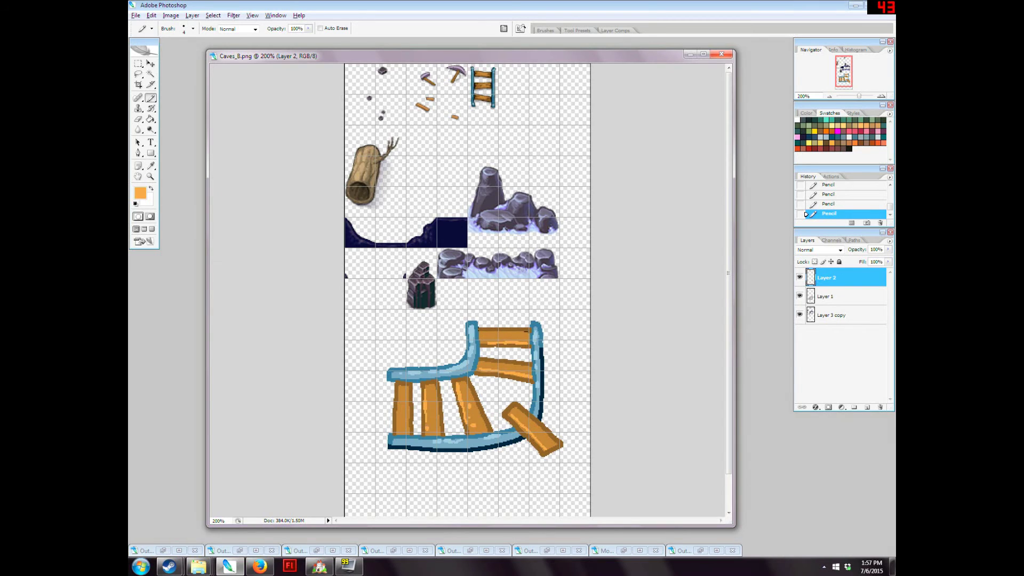
- On a new layer, pencil black shadows on the planks and under the rails at 50% opacity
left_click(867, 407)
left_click(136, 204)
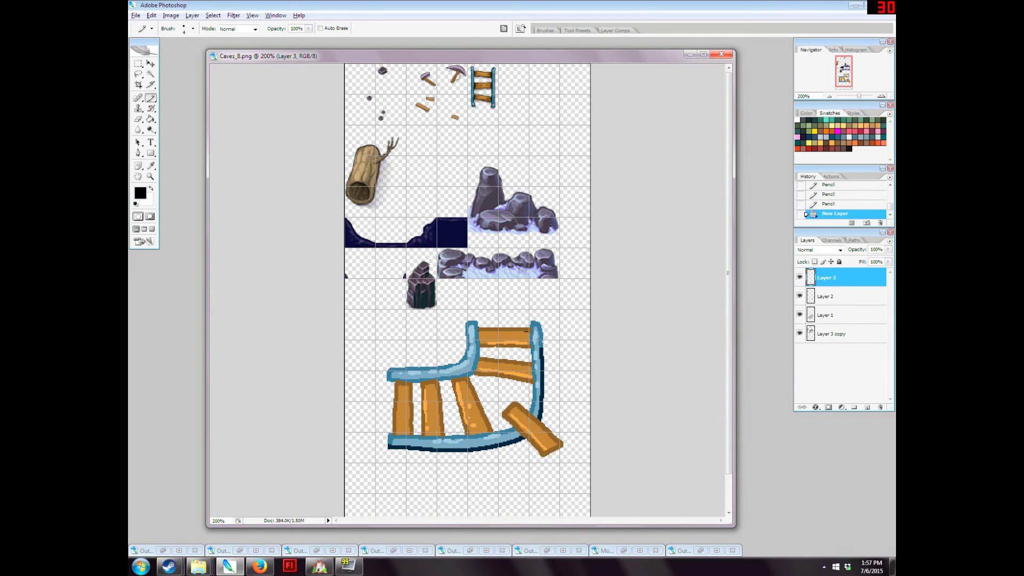
mouse_move(530, 333)
left_mouse_down()
mouse_move(506, 334)
mouse_move(531, 343)
mouse_move(480, 350)
mouse_move(479, 336)
left_mouse_up()
mouse_move(533, 368)
left_mouse_down()
mouse_move(479, 363)
mouse_move(474, 374)
mouse_move(530, 384)
mouse_move(516, 441)
mouse_move(538, 453)
left_mouse_up()
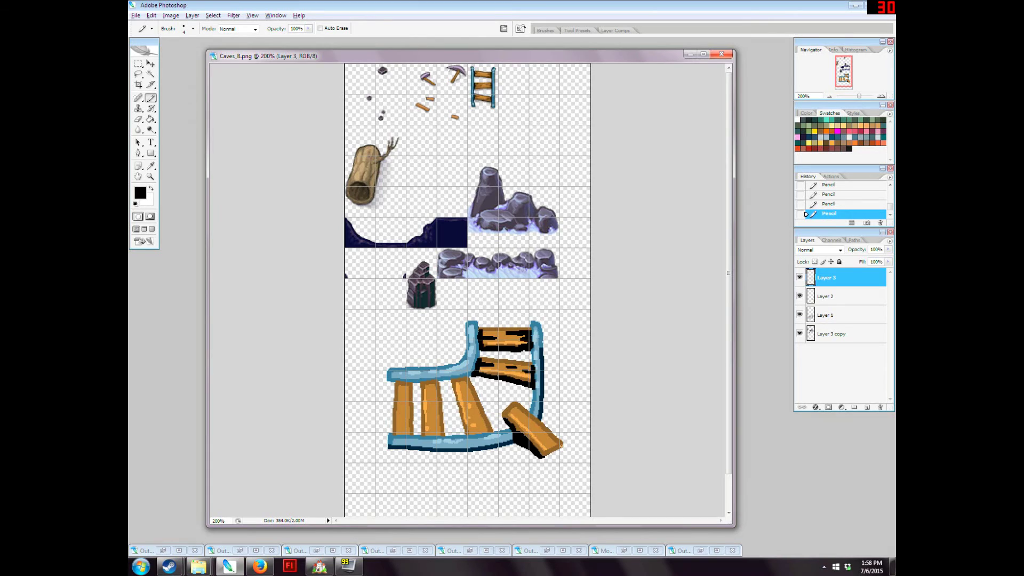
left_click_drag(536, 430, 559, 456)
mouse_move(469, 378)
left_mouse_down()
mouse_move(482, 405)
mouse_move(463, 430)
mouse_move(455, 406)
mouse_move(423, 436)
left_mouse_up()
left_click_drag(397, 380, 436, 381)
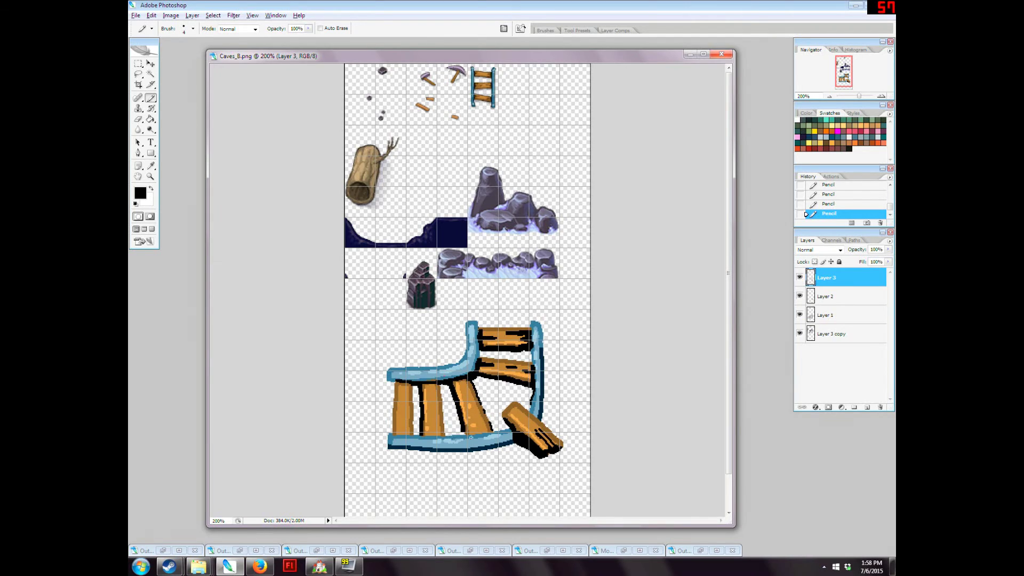
mouse_move(517, 444)
left_mouse_down()
mouse_move(387, 450)
mouse_move(509, 443)
left_mouse_up()
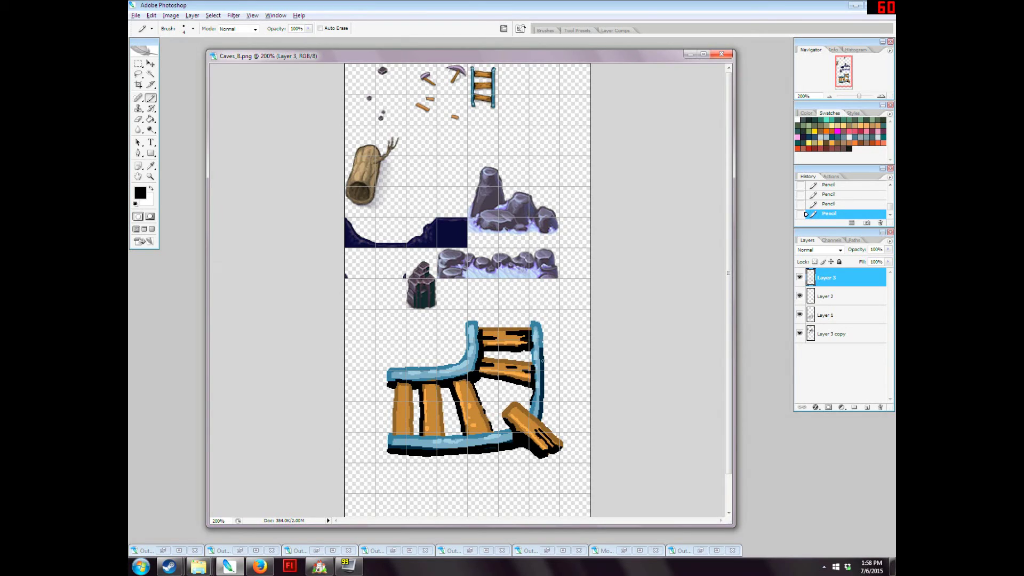
type("50")
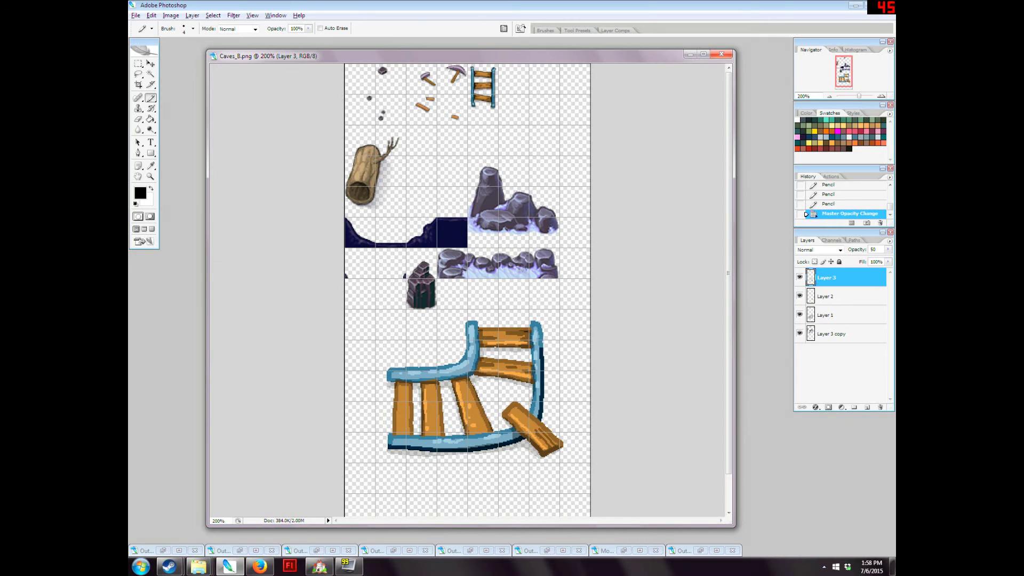
- Merge the three track layers and scale the track down to under half size
left_click(825, 316, "shift")
key("ctrl+e")
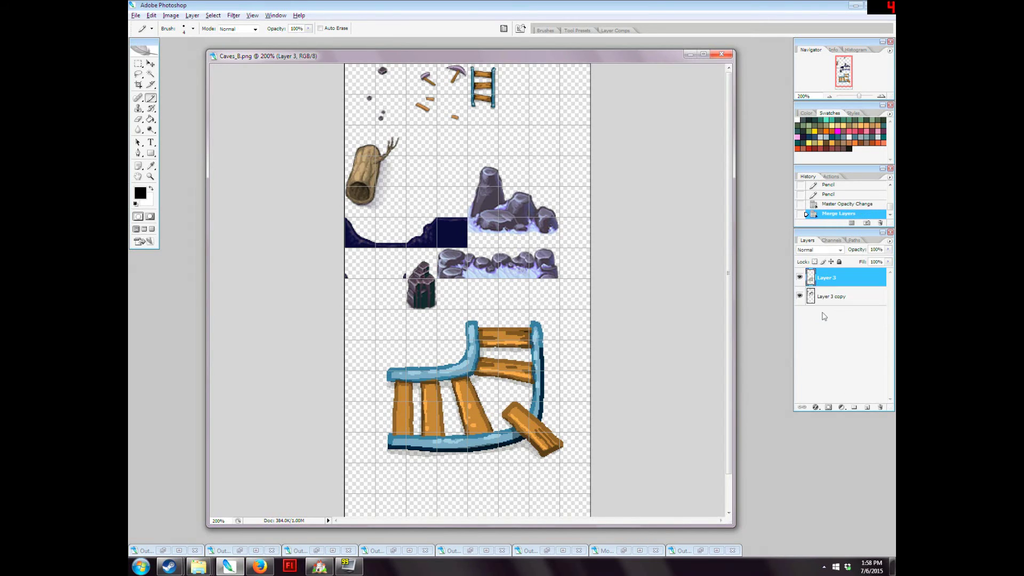
left_click(138, 63)
left_click_drag(374, 319, 571, 473)
key("ctrl+t")
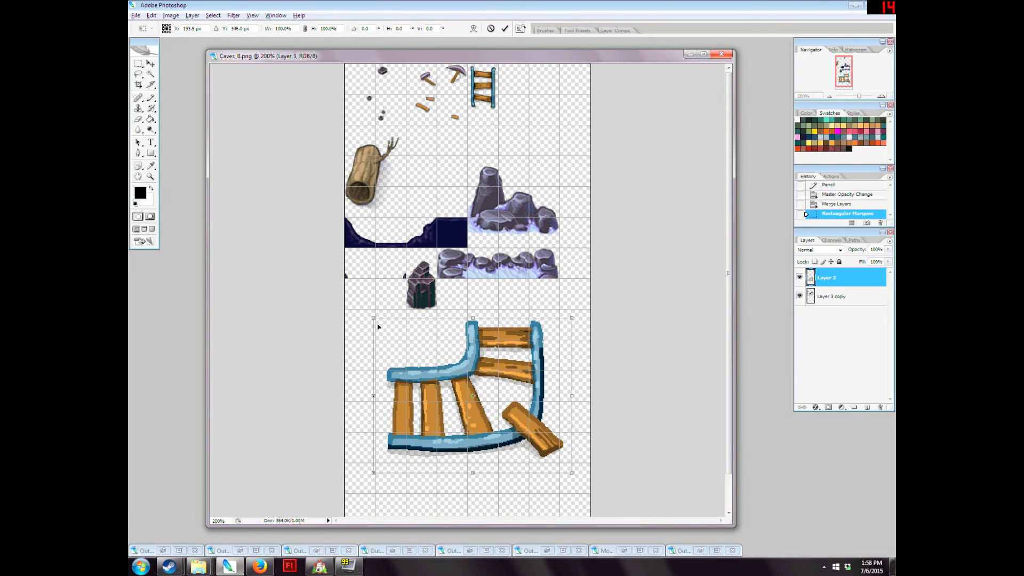
left_click_drag(374, 318, 466, 136)
key("Return")
left_click(213, 15)
left_click(223, 34)
- Sharpen a duplicate of the track, merge it back, and lower its brightness
right_click(832, 275)
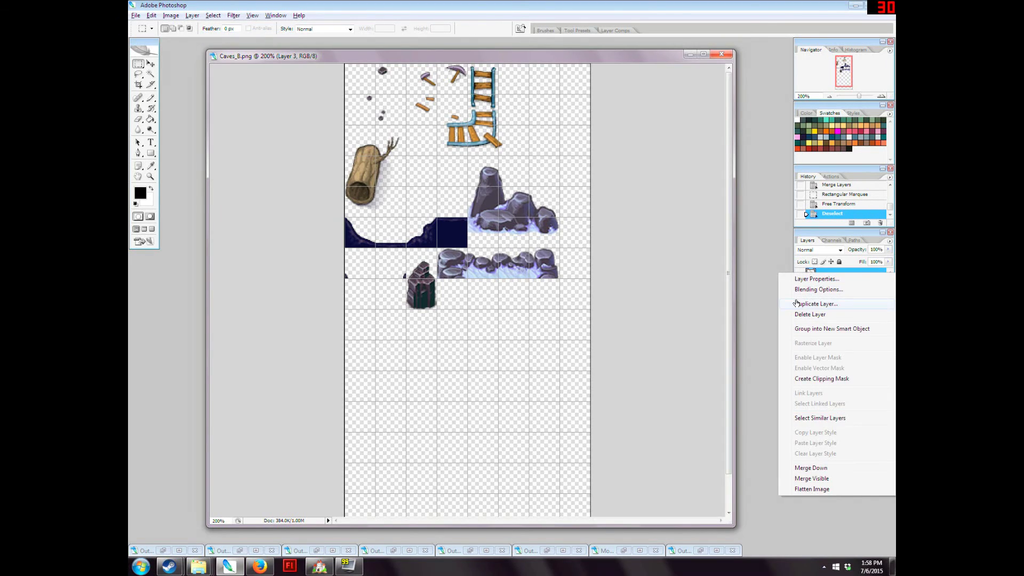
left_click(796, 303)
key("Return")
left_click(233, 15)
left_click(242, 25)
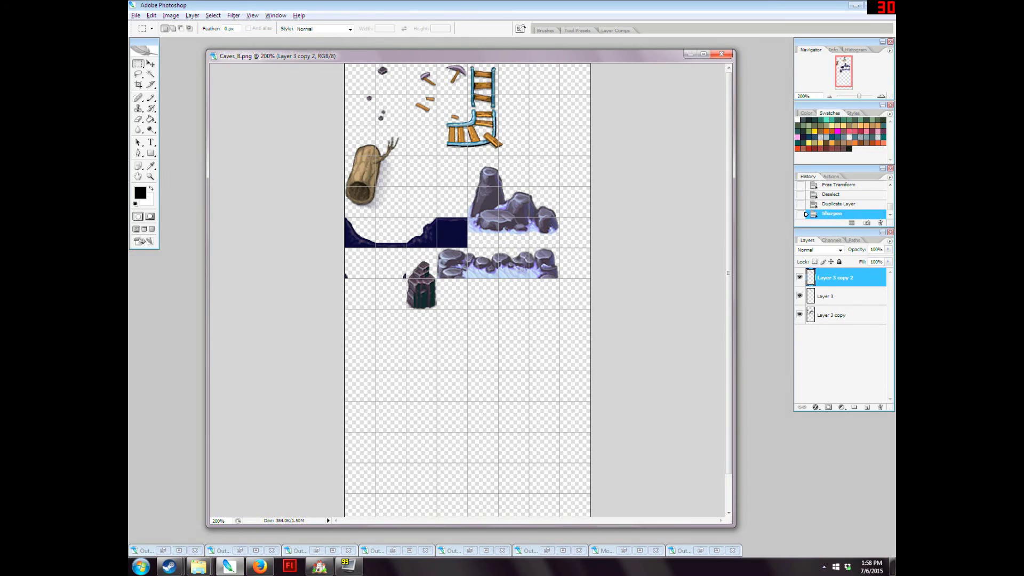
left_click(819, 295, "shift")
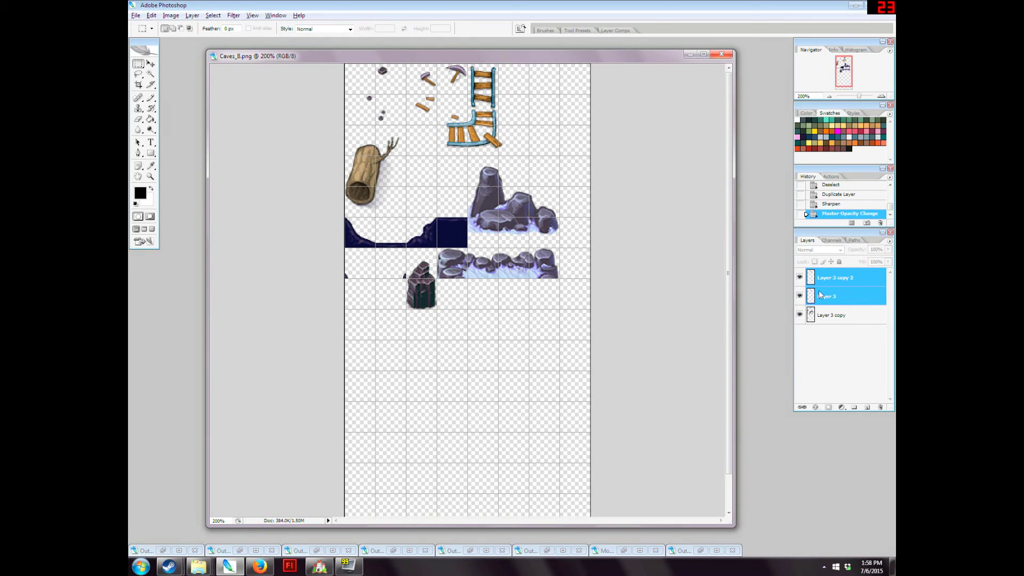
key("ctrl+e")
left_click(170, 14)
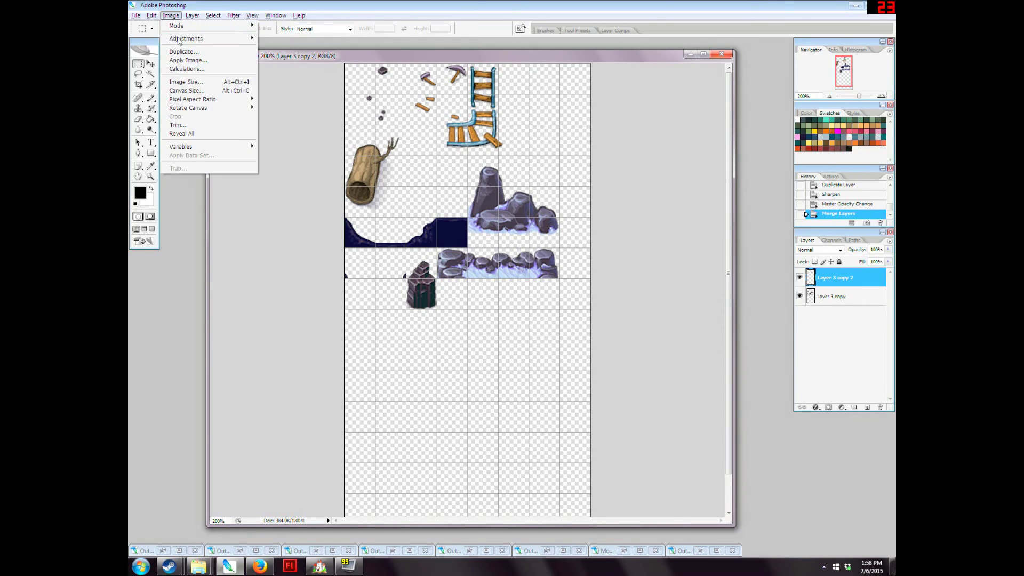
mouse_move(179, 40)
left_click(288, 90)
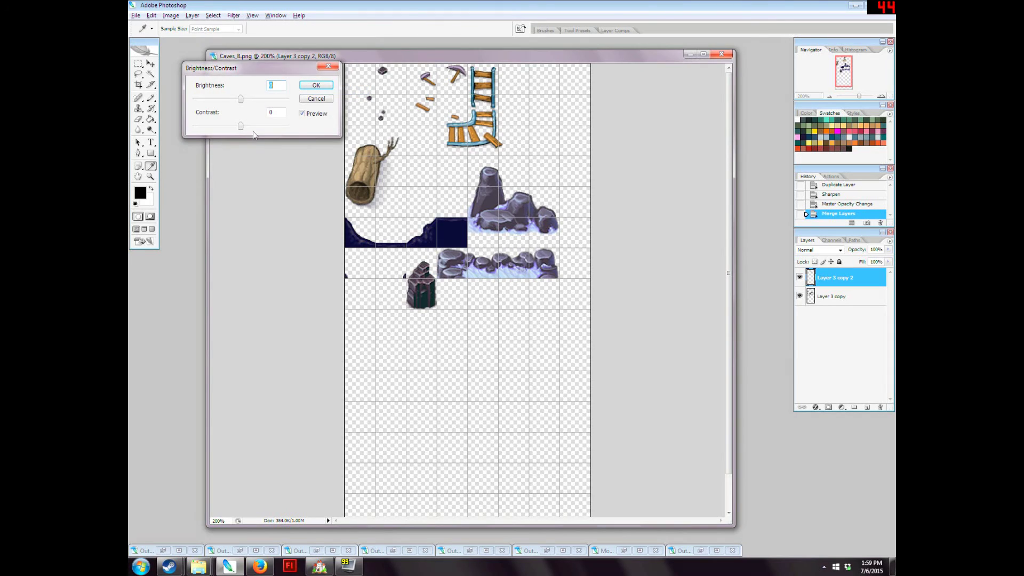
mouse_move(241, 101)
left_mouse_down()
mouse_move(235, 128)
mouse_move(232, 101)
left_mouse_up()
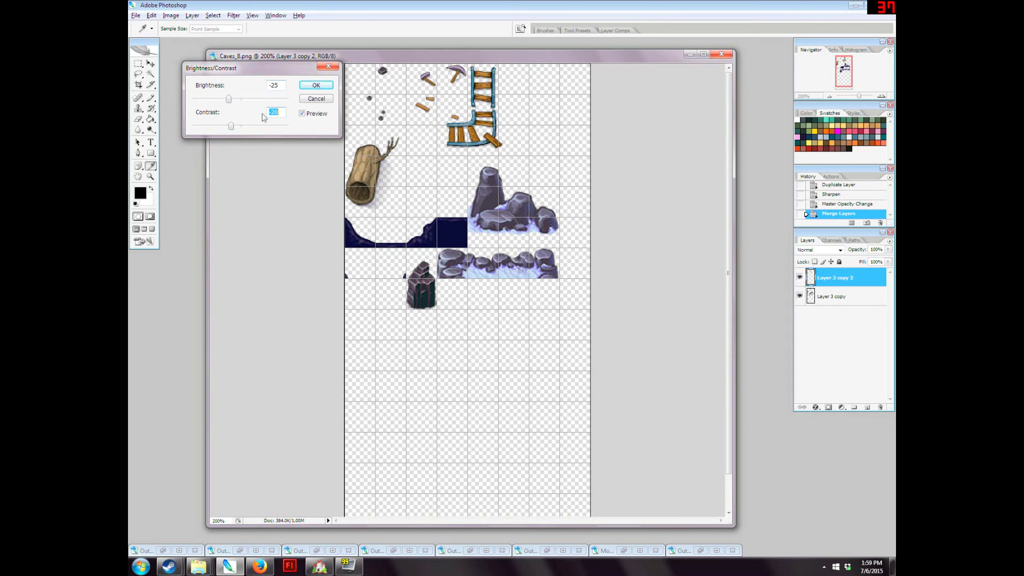
left_click(316, 86)
- Move the track to the top row beside the ladder and merge it into the tileset layer
key("m")
left_click(152, 64)
left_click_drag(375, 205, 435, 162)
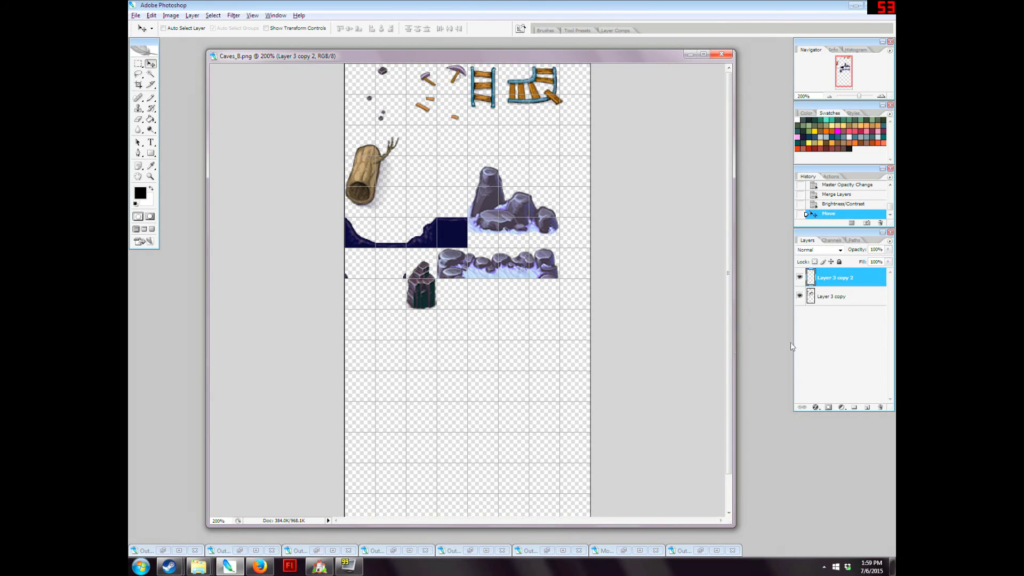
left_click(825, 297, "shift")
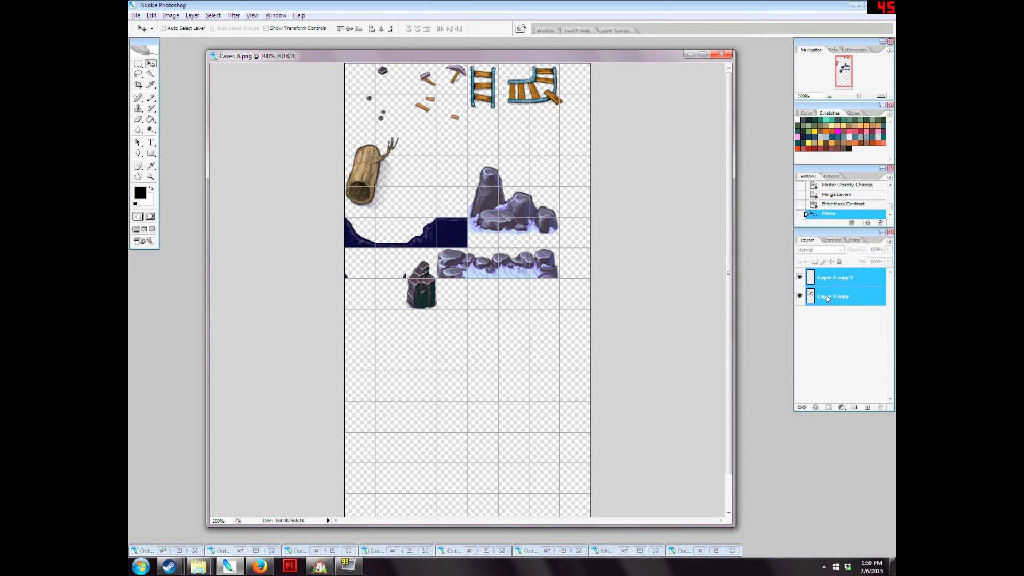
key("ctrl+e")
left_click(135, 15)
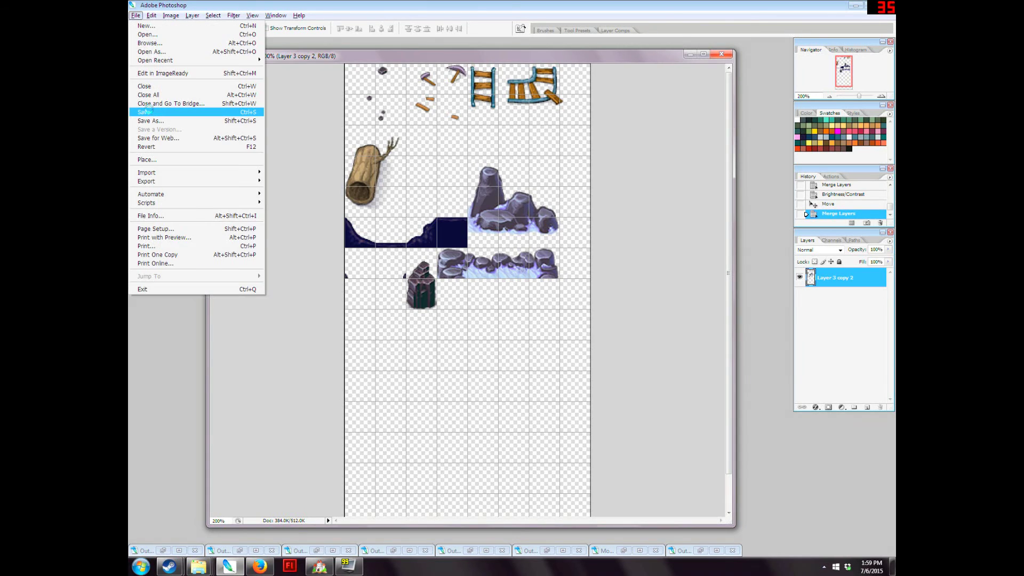
- Save the tileset and place the 3x2 curved track on the Forth Korry 3 cave map
left_click(151, 111)
left_click(320, 566)
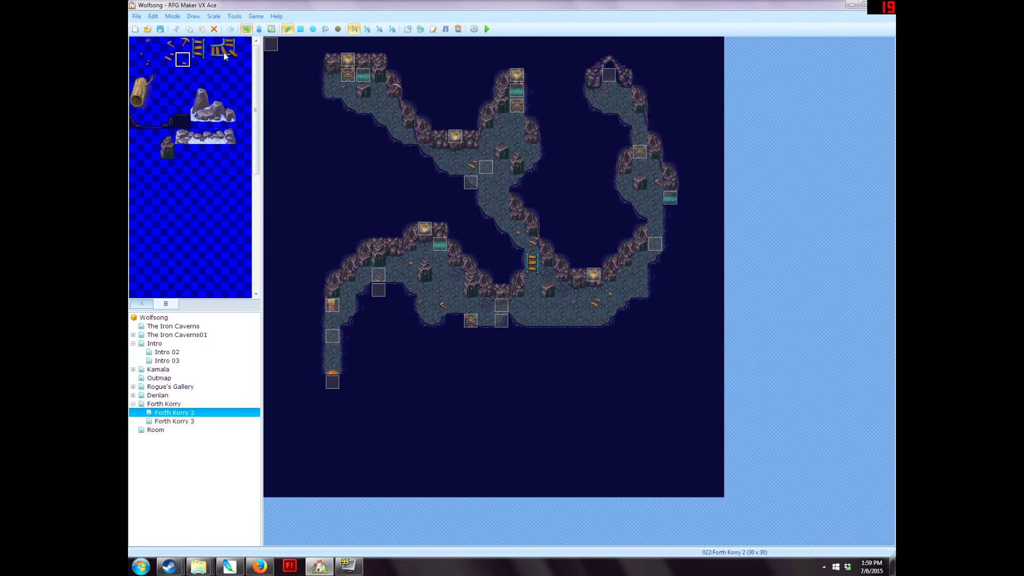
left_click_drag(216, 47, 241, 59)
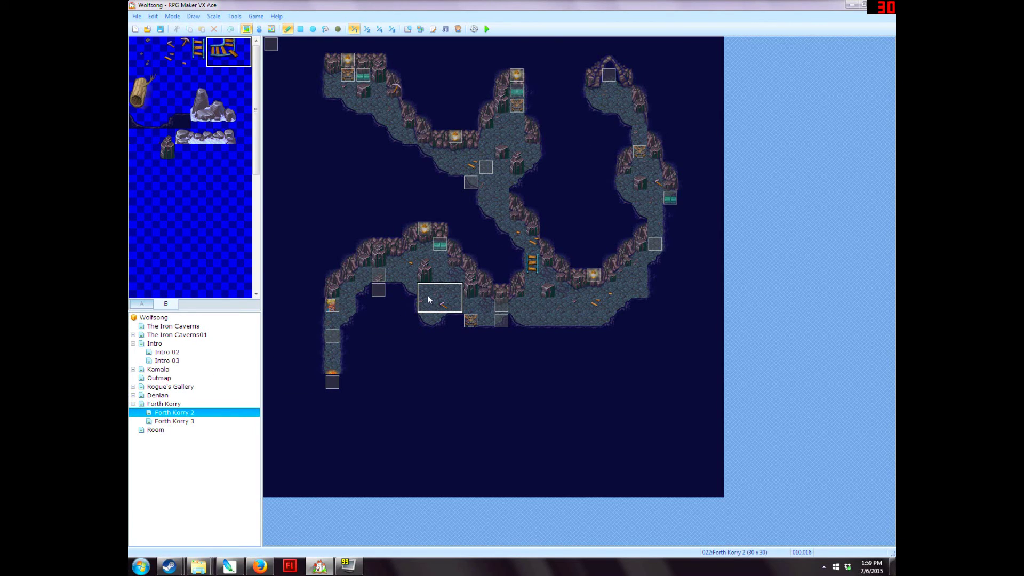
left_click(170, 422)
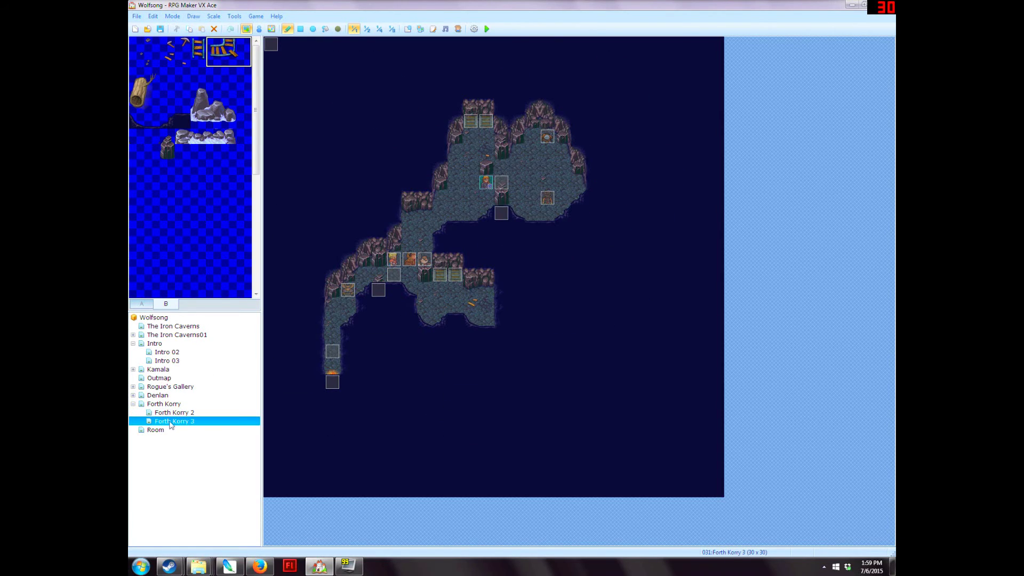
left_click(446, 207)
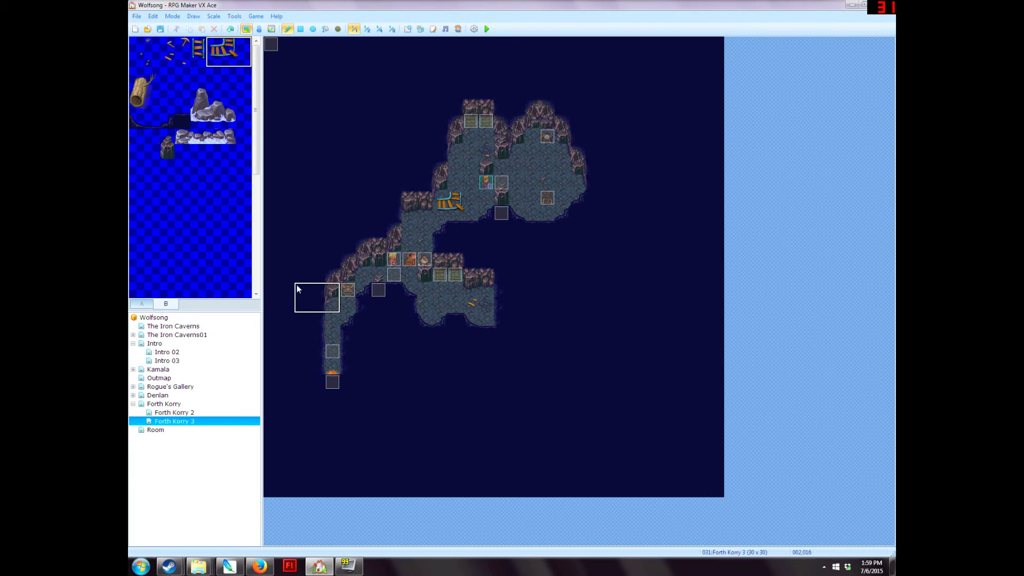
- Place the ladder and two small track pieces on the Forth Korry 3 map
left_click_drag(198, 44, 198, 59)
left_click(454, 175)
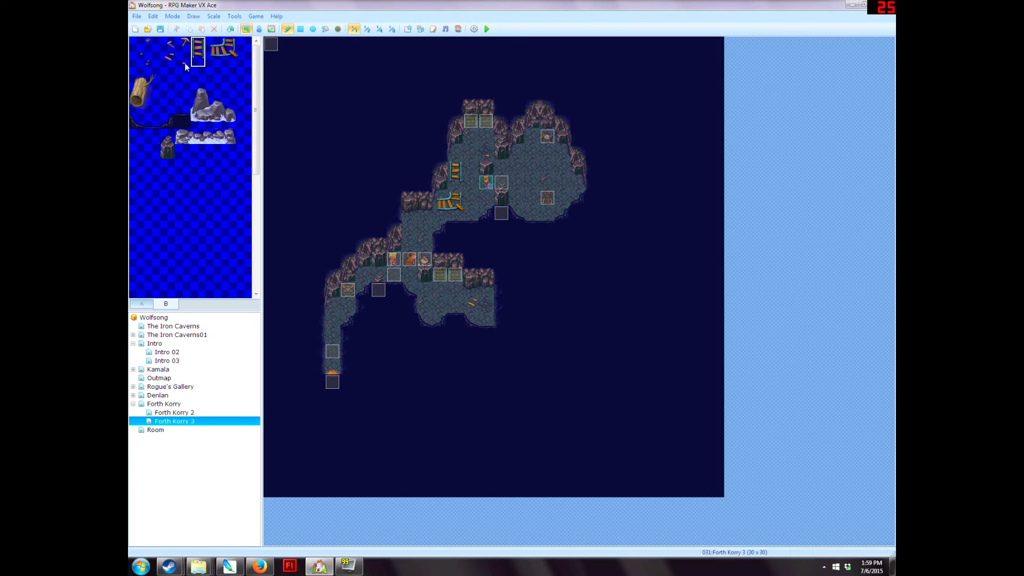
left_click(167, 59)
left_click(471, 197)
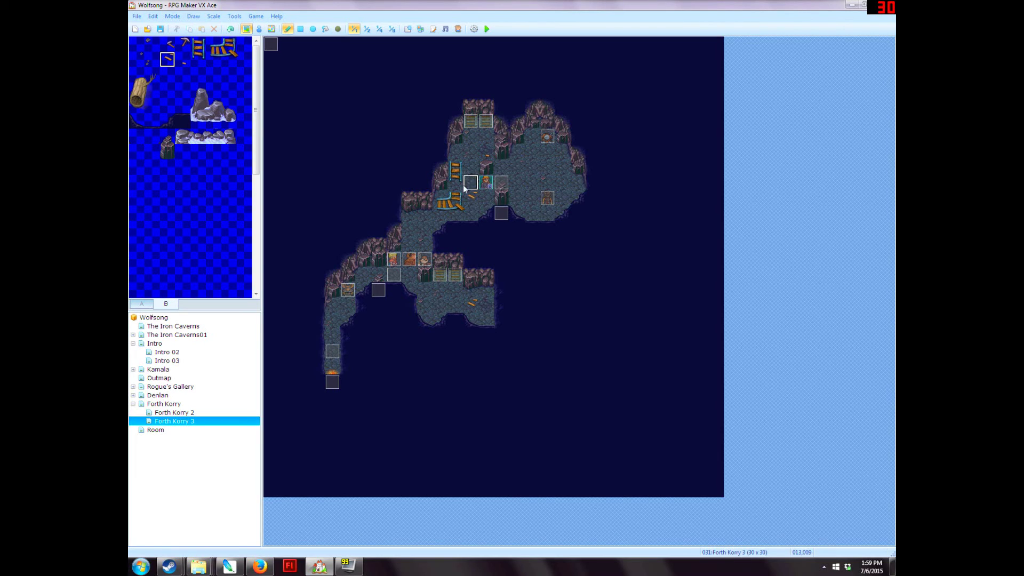
left_click(183, 63)
left_click(425, 229)
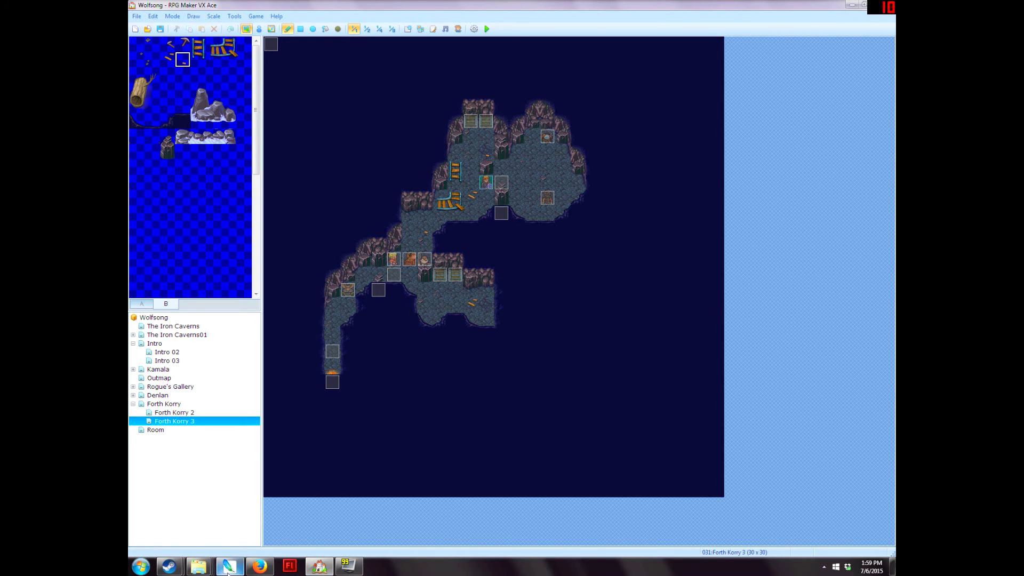
- Back in Photoshop, add a new empty layer above the merged track layer
left_click(230, 567)
left_click(151, 177)
left_click(866, 407)
- Pencil a teal bucket outline and fill it with a lighter teal
key("b")
left_click(842, 133)
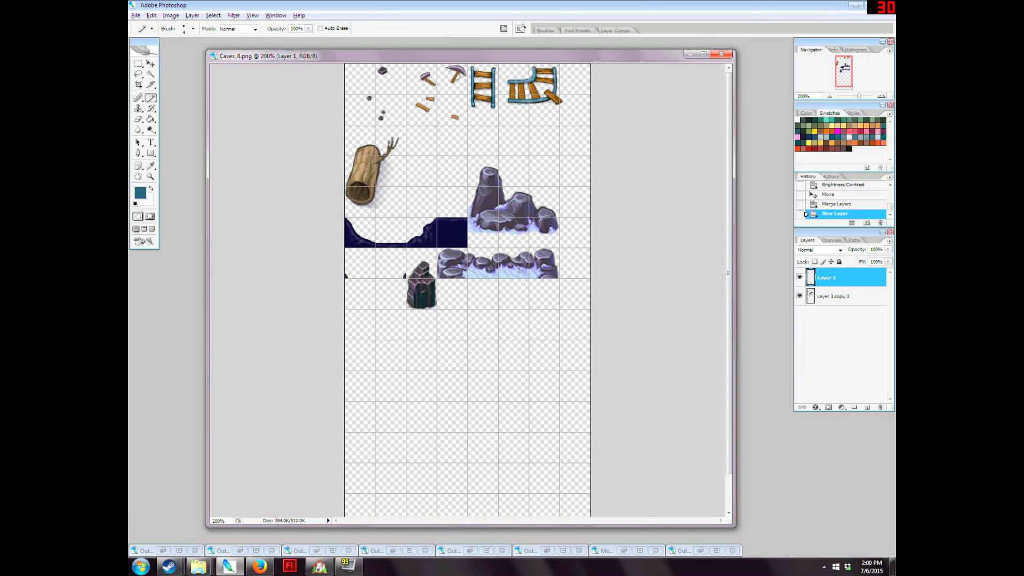
mouse_move(445, 398)
left_mouse_down()
mouse_move(481, 399)
mouse_move(445, 398)
mouse_move(440, 360)
left_mouse_up()
mouse_move(482, 399)
left_mouse_down()
mouse_move(489, 359)
mouse_move(441, 360)
left_mouse_up()
left_click(141, 196)
left_click(252, 238)
key("Return")
key("g")
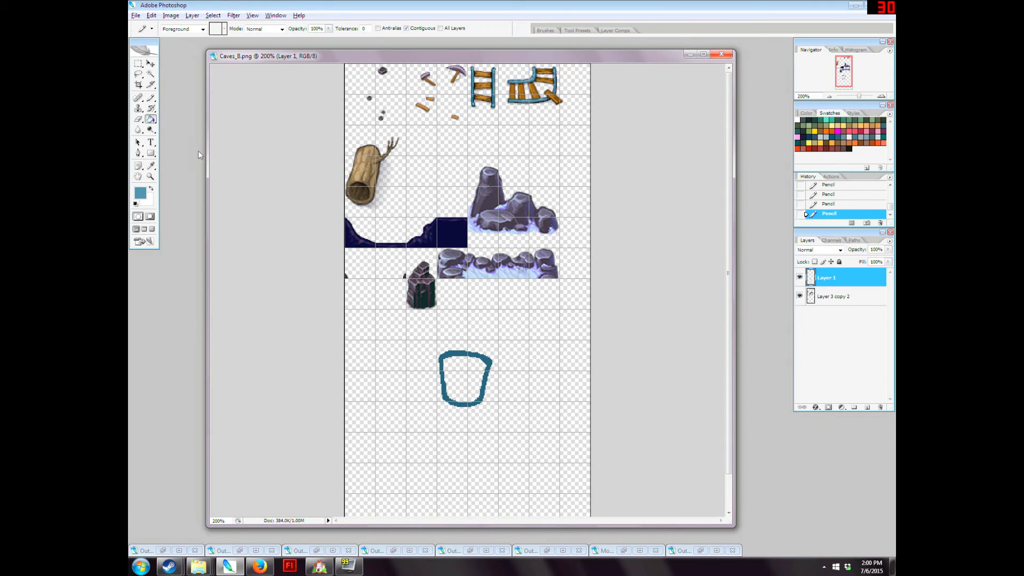
left_click(464, 378)
- Highlight the bucket's top rim in light teal 75a8c1 and shade the inner rim in dark 071821
left_click(140, 193)
left_click(236, 198)
key("Return")
key("b")
mouse_move(445, 363)
left_mouse_down()
mouse_move(484, 366)
mouse_move(463, 372)
mouse_move(474, 375)
left_mouse_up()
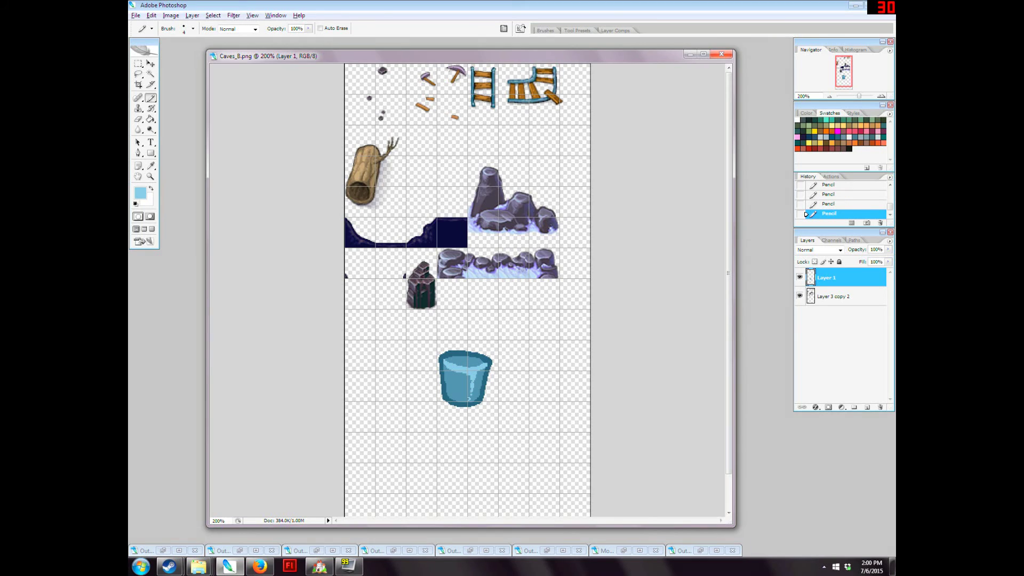
left_click(448, 351, "alt")
left_click(141, 193)
key("Return")
key("b")
mouse_move(452, 358)
left_mouse_down()
mouse_move(479, 365)
mouse_move(470, 367)
left_mouse_up()
- Paint a dark shadow mark over the bucket on a new layer faded to 56% opacity
left_click(475, 370, "alt")
left_click(141, 194)
left_click(235, 206)
key("Return")
left_click(441, 375, "alt")
left_click(867, 407)
left_click(454, 390)
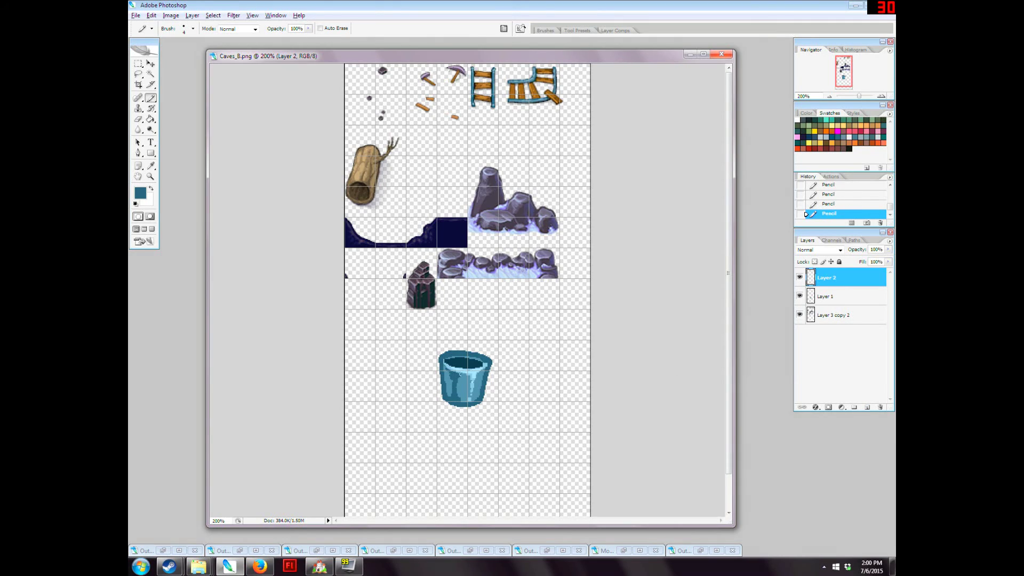
left_click(888, 250)
left_click_drag(888, 259, 866, 259)
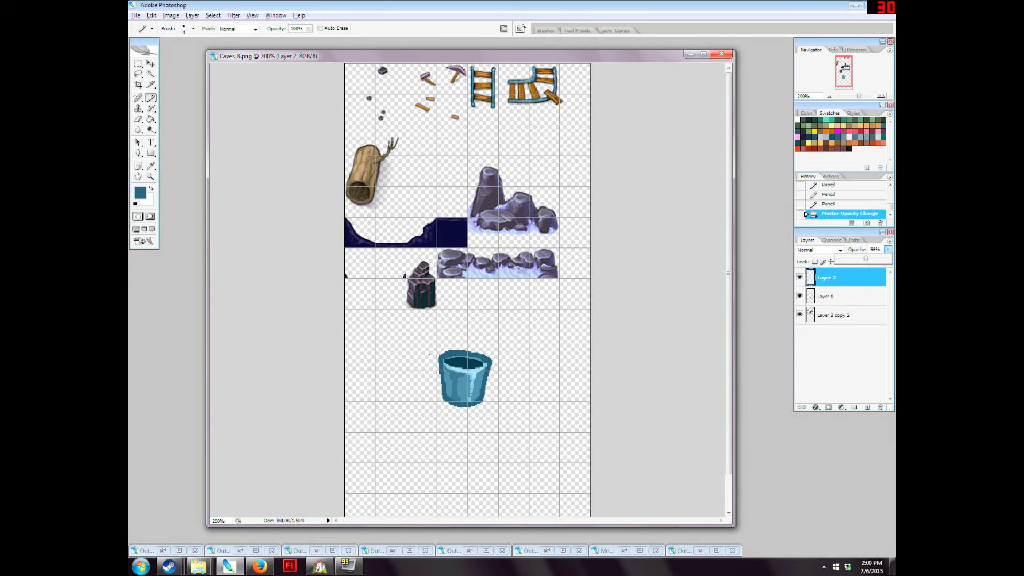
left_click(436, 359)
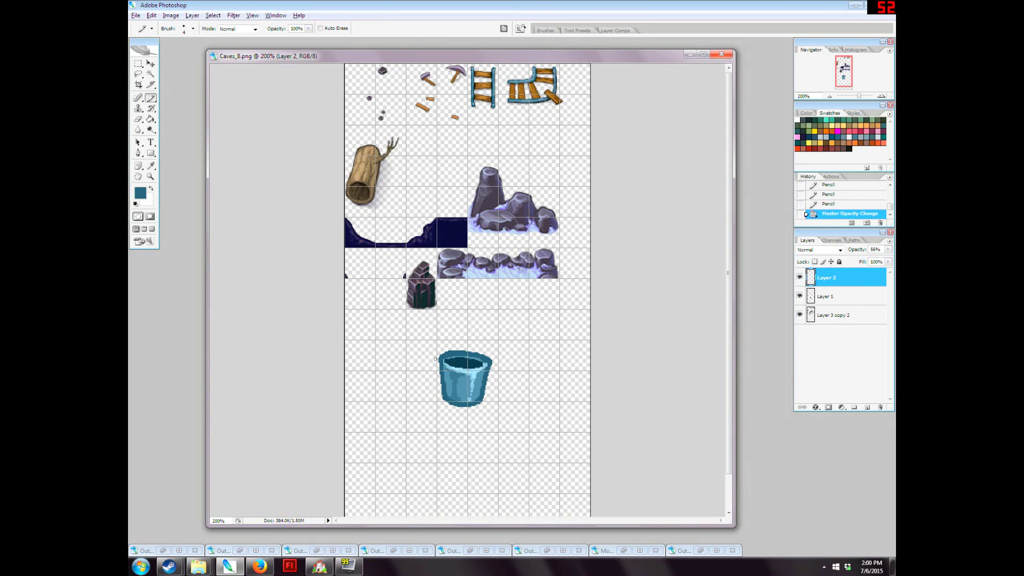
- On another new layer, draw the bucket's curved handle and add a light-blue touch
left_click(868, 407)
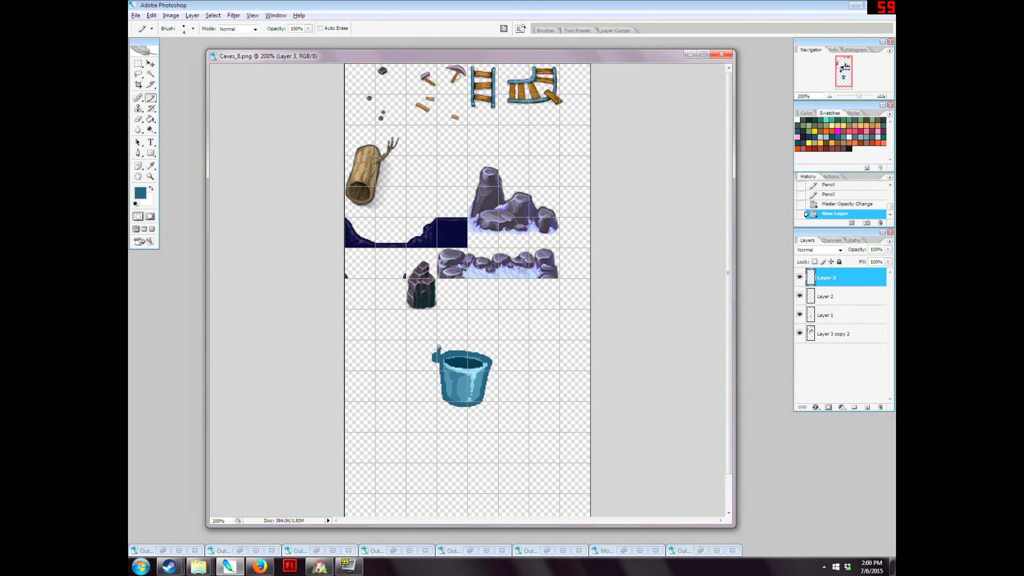
mouse_move(440, 343)
left_mouse_down()
mouse_move(479, 328)
mouse_move(495, 364)
mouse_move(465, 319)
mouse_move(442, 331)
left_mouse_up()
left_click(437, 352)
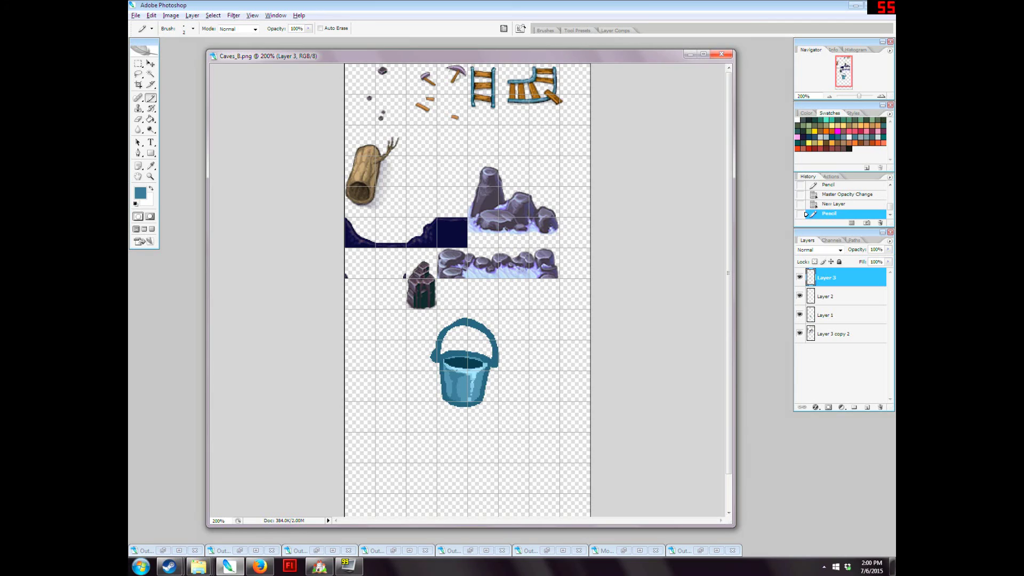
left_click(477, 370, "alt")
left_click(474, 368)
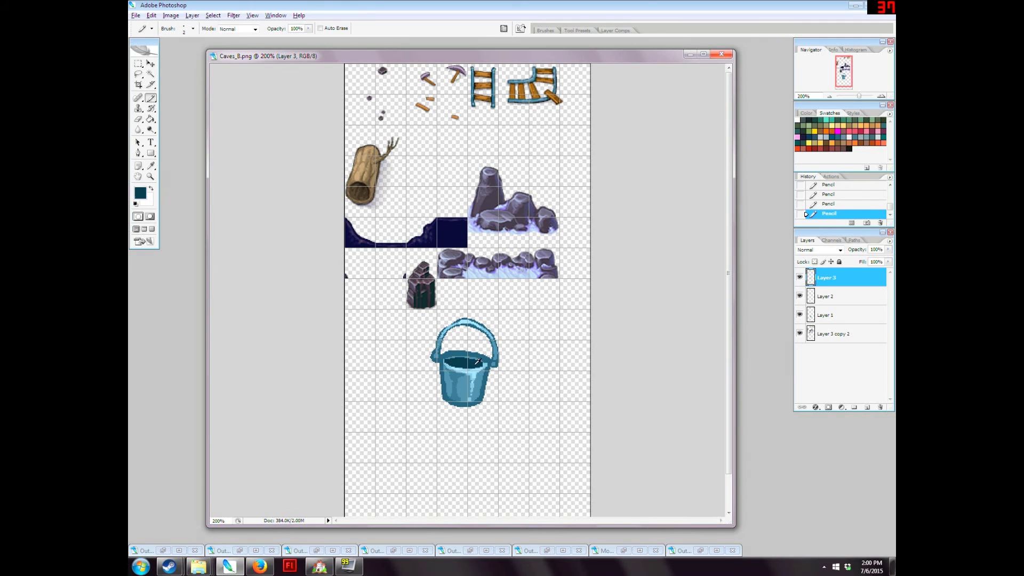
left_click(829, 335)
- Add a 50%-opacity shadow layer under the bucket and merge all four bucket layers into one
left_click(855, 407)
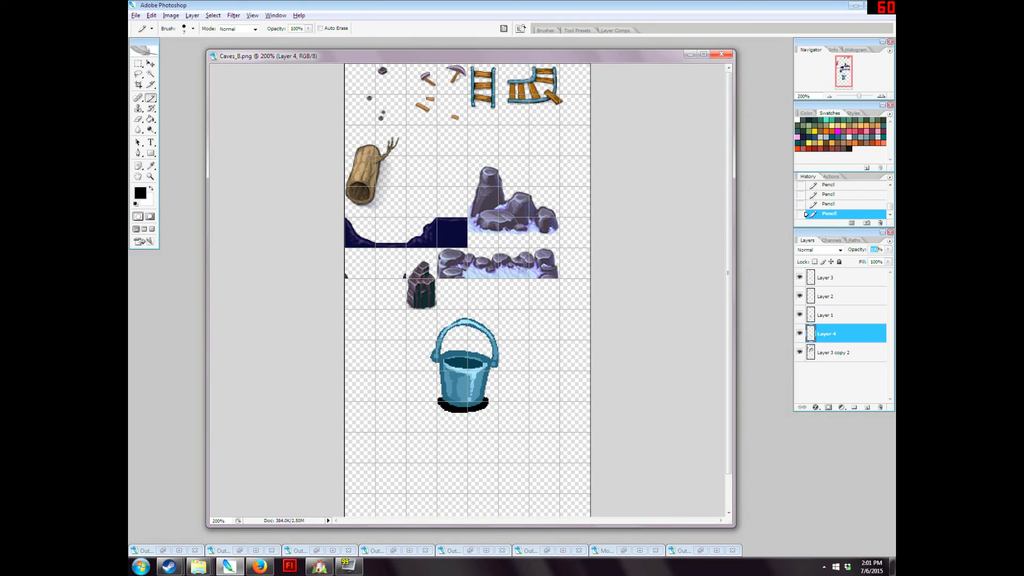
type("50")
left_click(818, 276, "shift")
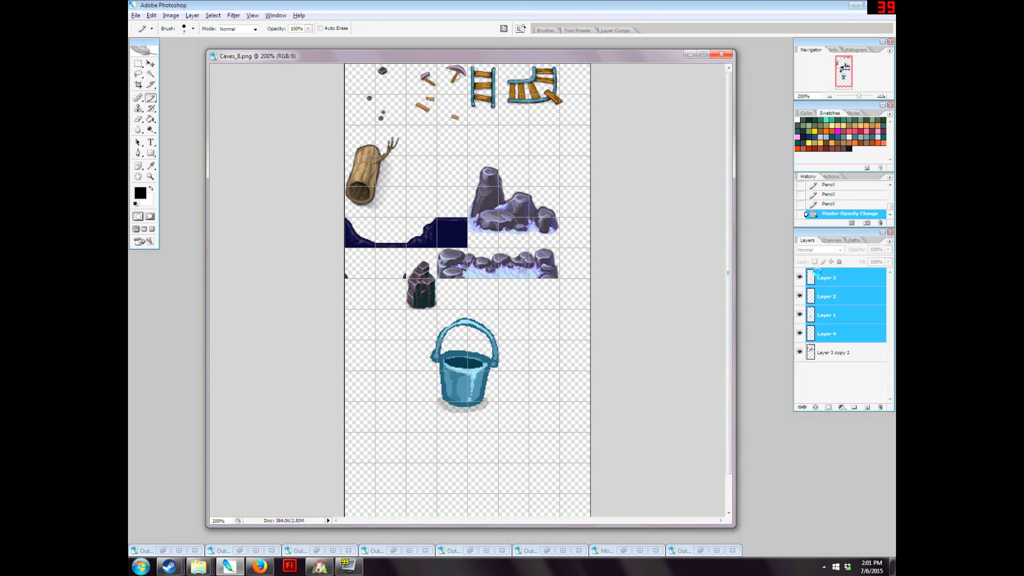
key("ctrl+e")
left_click_drag(392, 63, 397, 63)
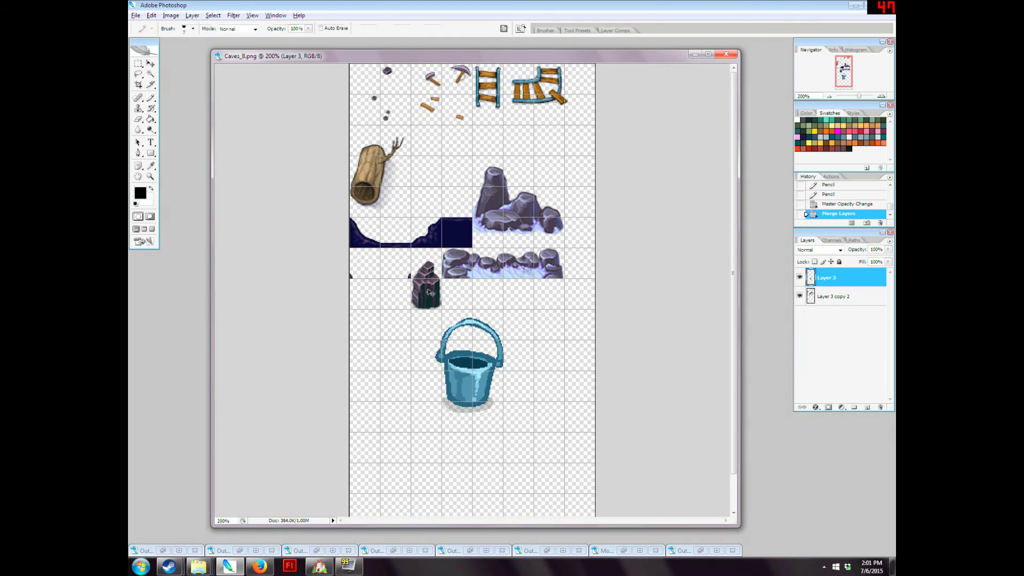
- Scale the bucket down to about 18.9% and move it up beside the curved track
key("ctrl+t")
left_click_drag(434, 317, 455, 360)
key("Return")
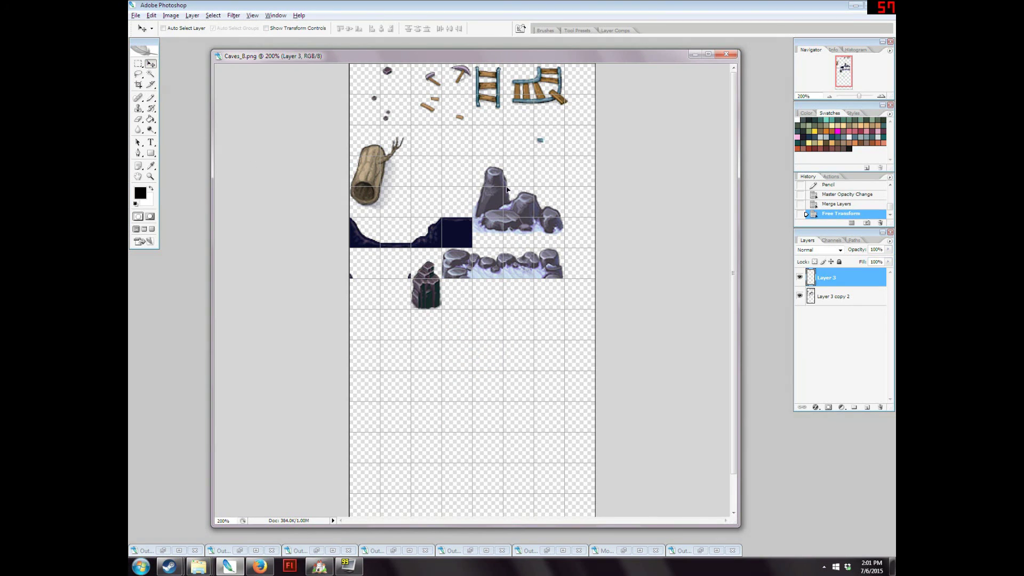
left_click_drag(536, 155, 536, 155)
- Duplicate the bucket layer, sharpen the copy, merge both, and nudge the bucket into its tile cell
right_click(830, 283)
left_click(816, 314)
key("Return")
left_click(213, 15)
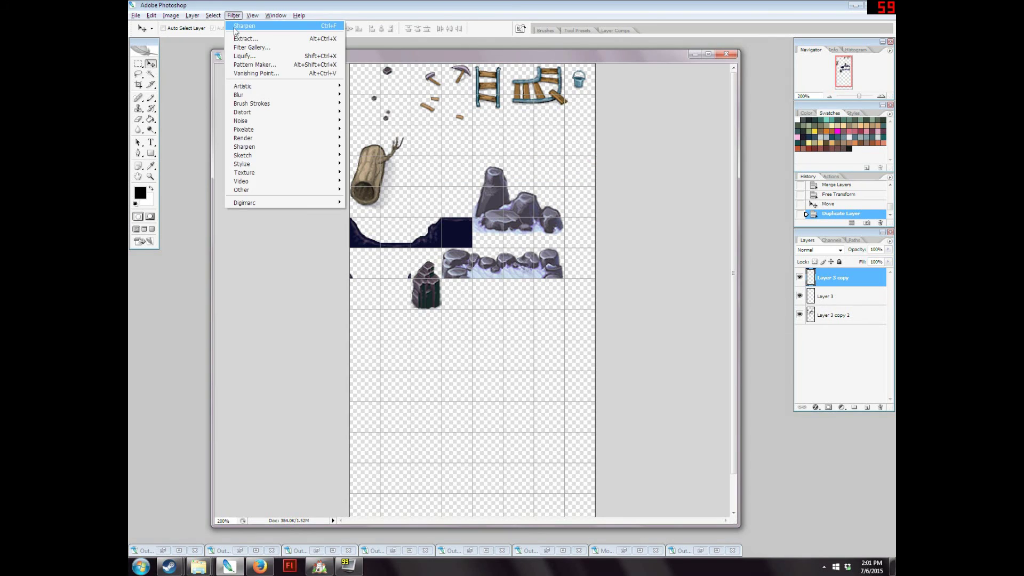
left_click(247, 28)
key("Return")
left_click(825, 301, "shift")
key("ctrl+e")
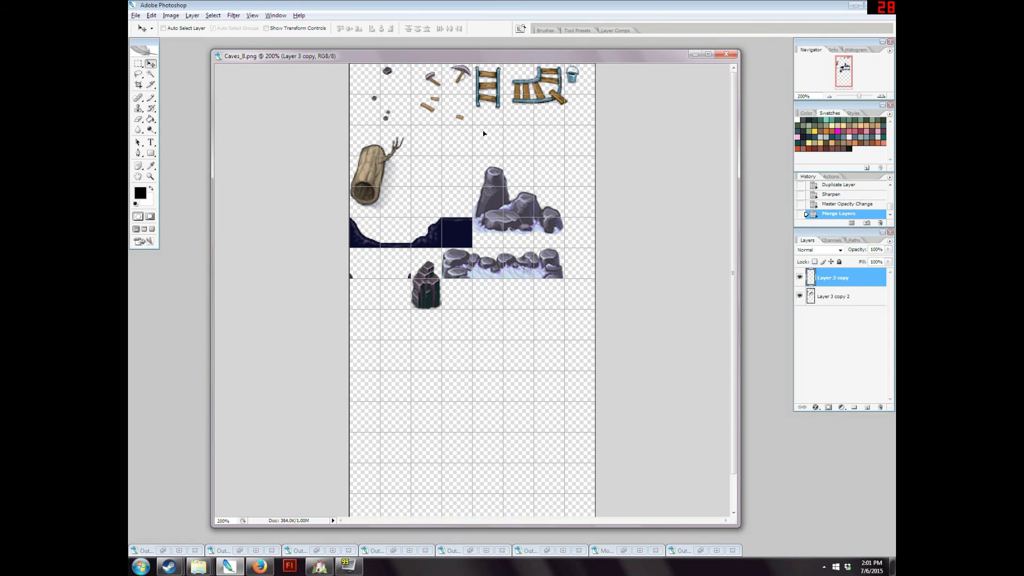
left_click_drag(484, 133, 487, 138)
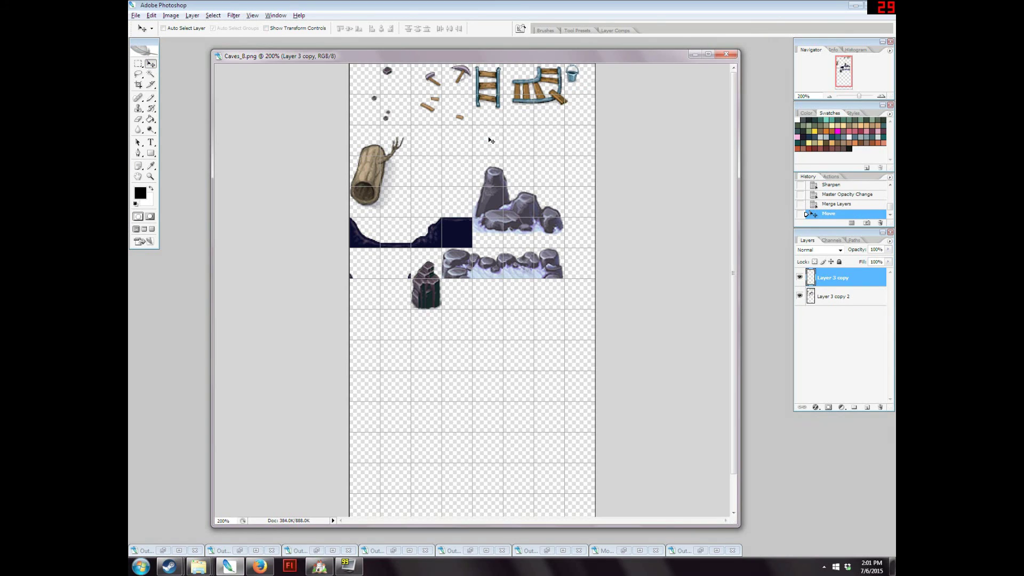
- Merge the bucket into the base tileset layer and save Caves_B
left_click(823, 295, "shift")
key("ctrl+e")
left_click_drag(260, 61, 262, 63)
left_click(136, 15)
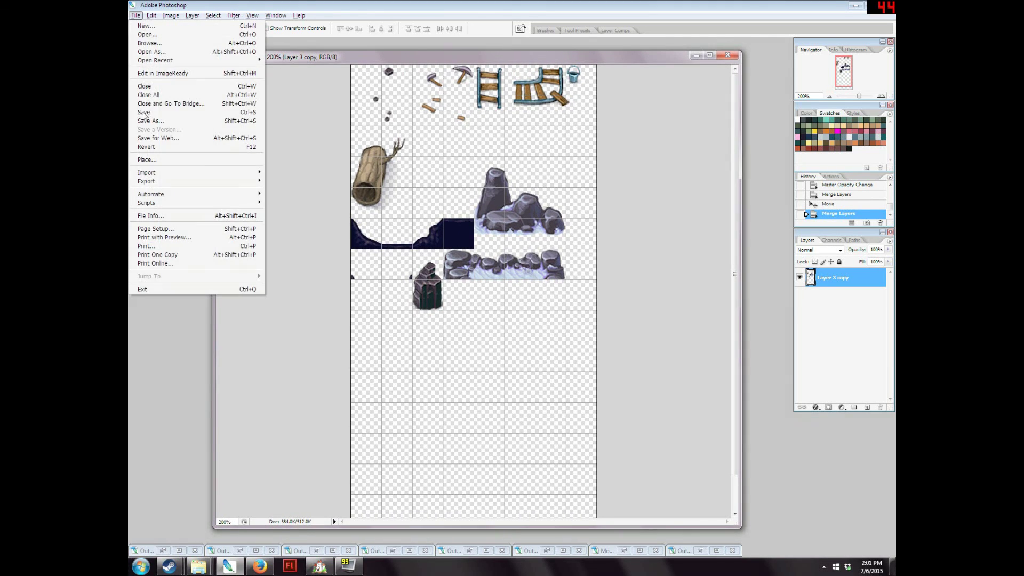
left_click(224, 112)
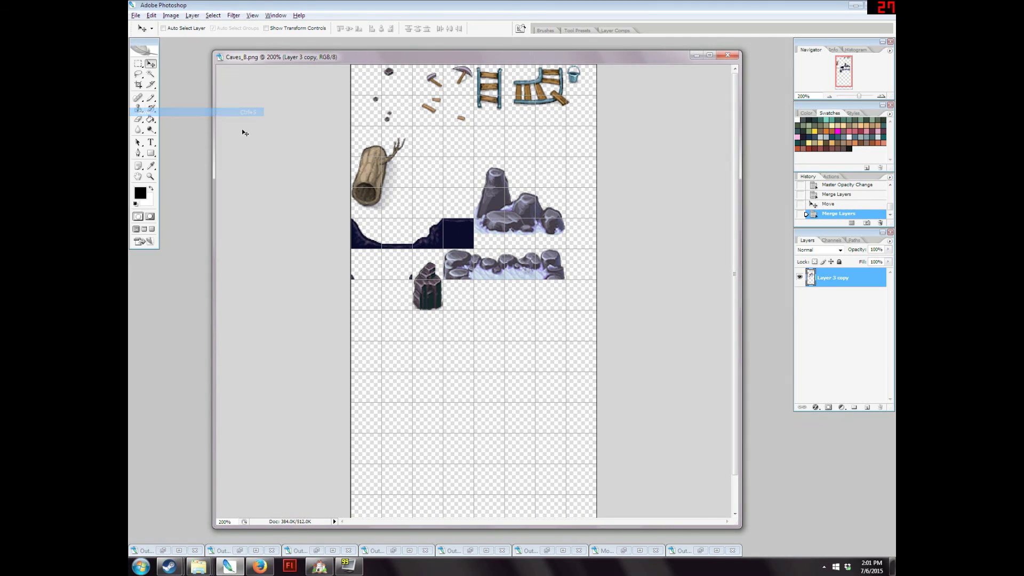
left_click(323, 567)
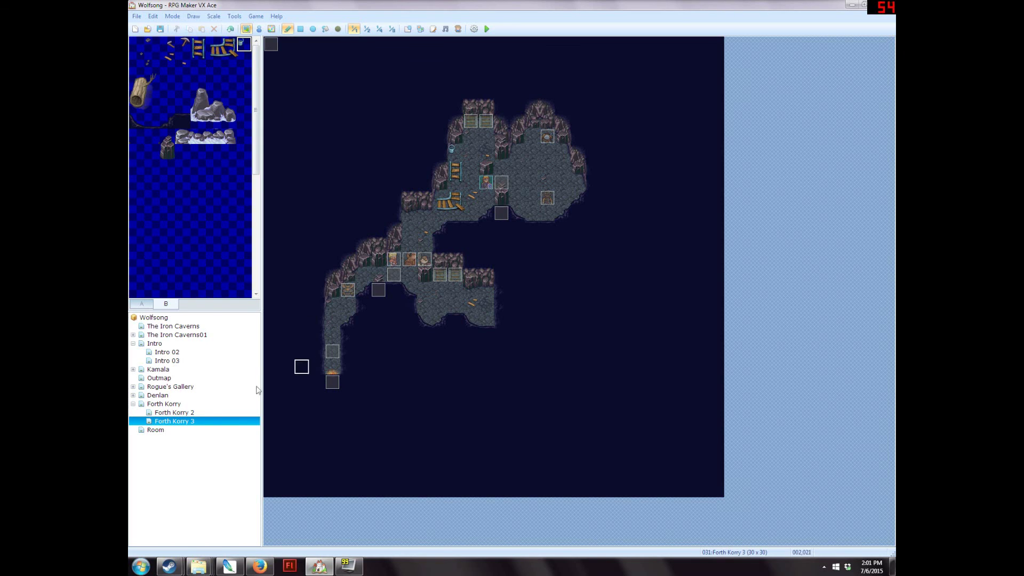
- Look through the Forth Korry, Forth Korry 2 and Forth Korry 3 maps, then start a playtest
left_click(164, 413)
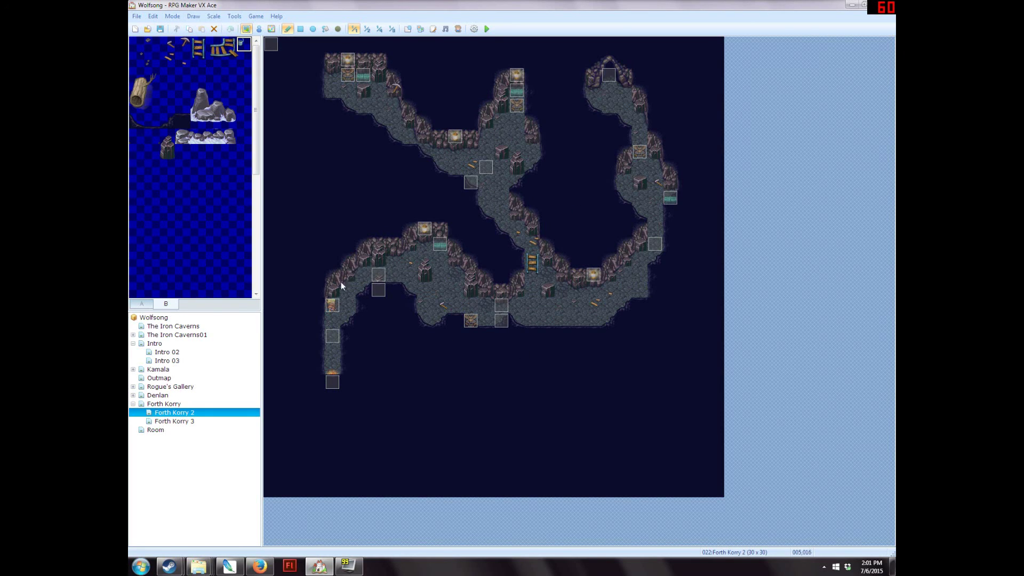
left_click(163, 422)
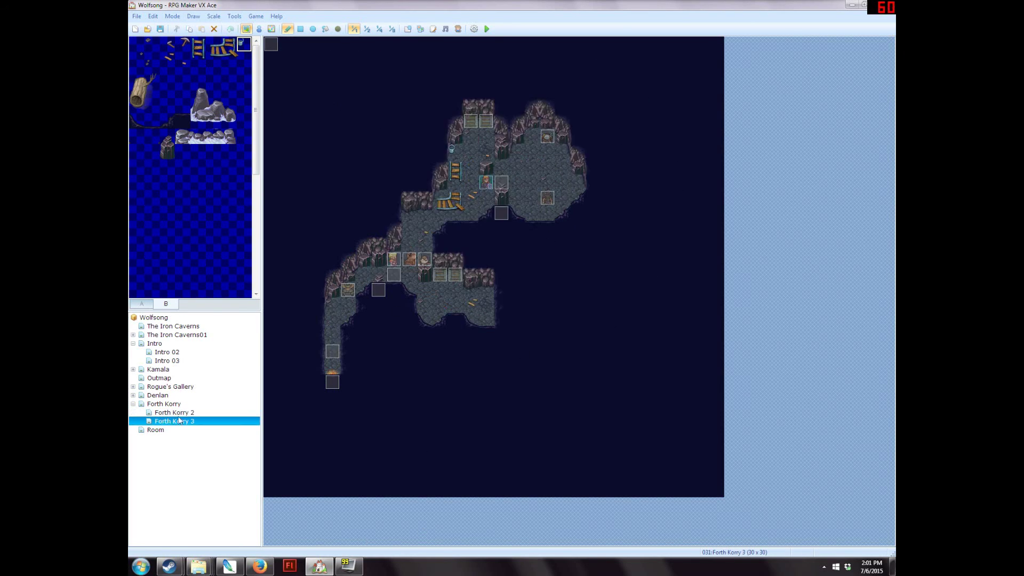
key("Up")
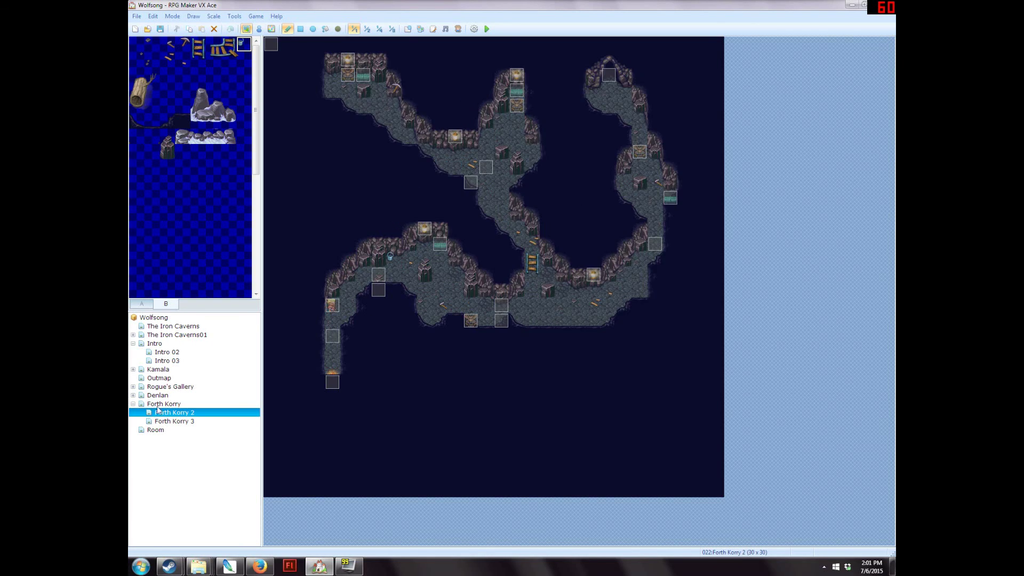
key("Up")
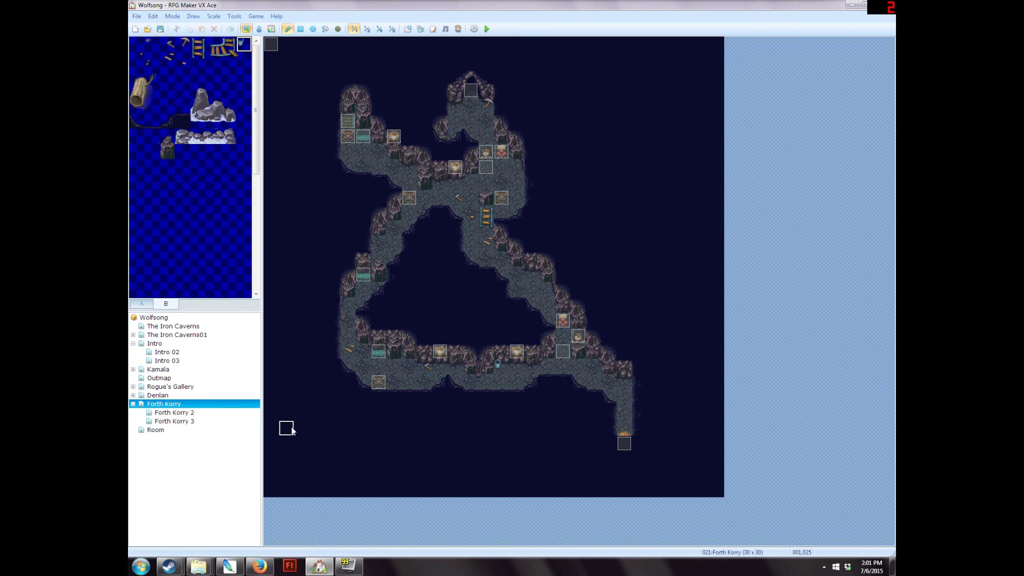
left_click(161, 414)
left_click(162, 423)
left_click(487, 29)
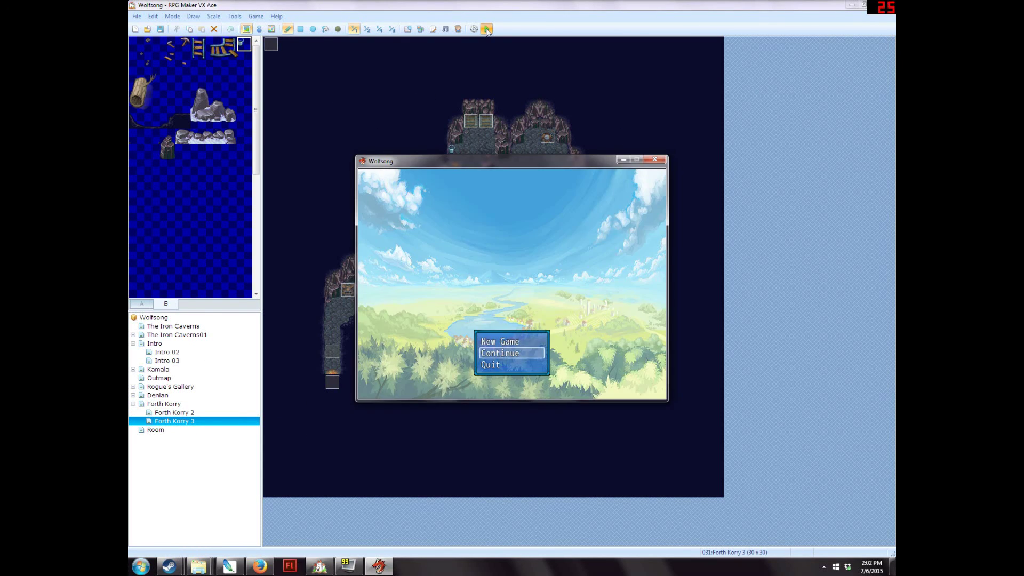
- Switch the Wolfsong playtest window to fullscreen with Alt+Enter
key("alt+Return")
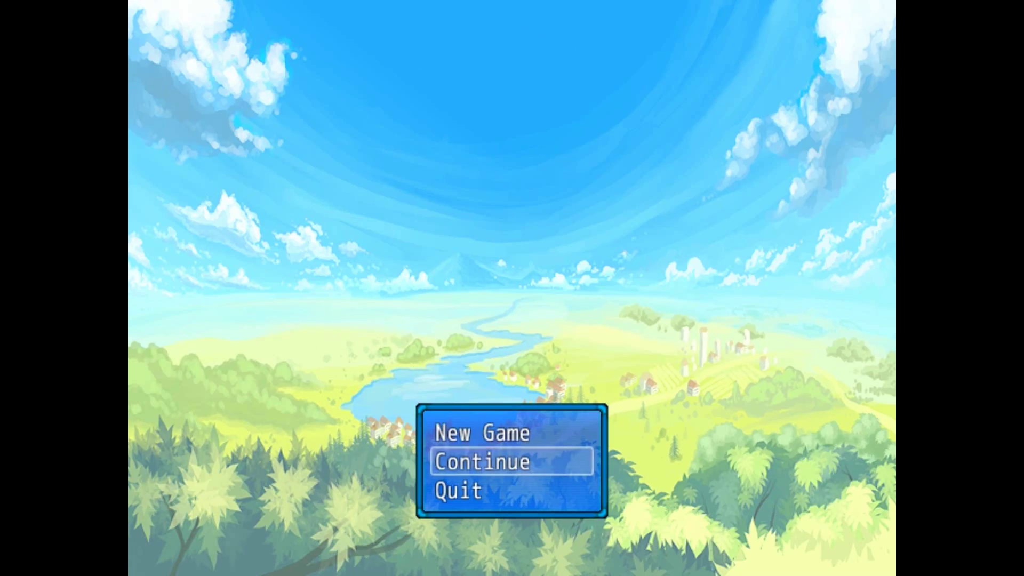